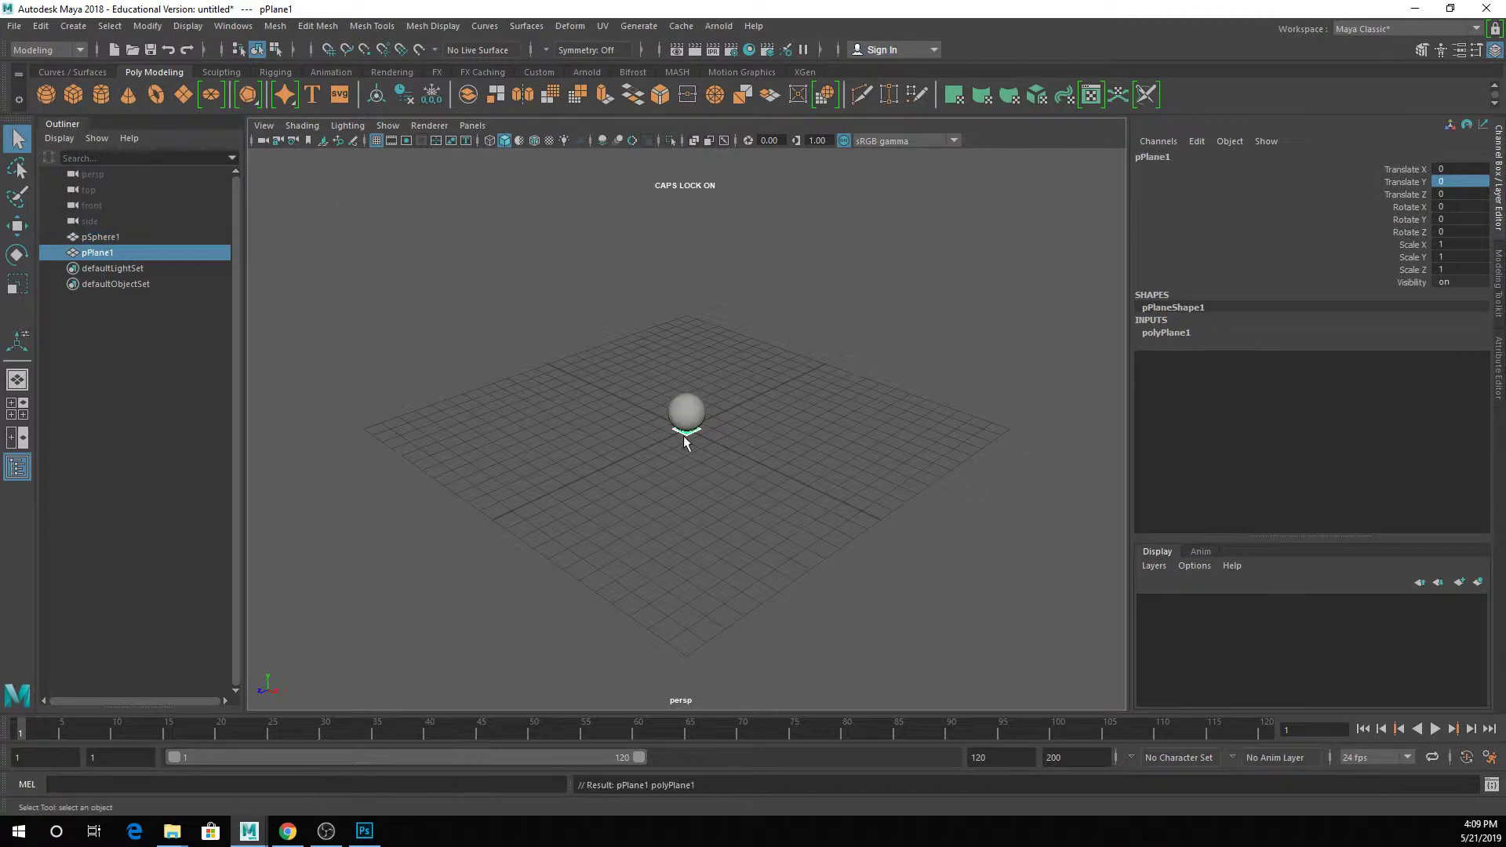
# Scale the plane uniformly to about 25.355 so it forms a large ground under the sphere
pyautogui.press('r')
pyautogui.moveTo(687, 429); pyautogui.dragTo(813, 369)
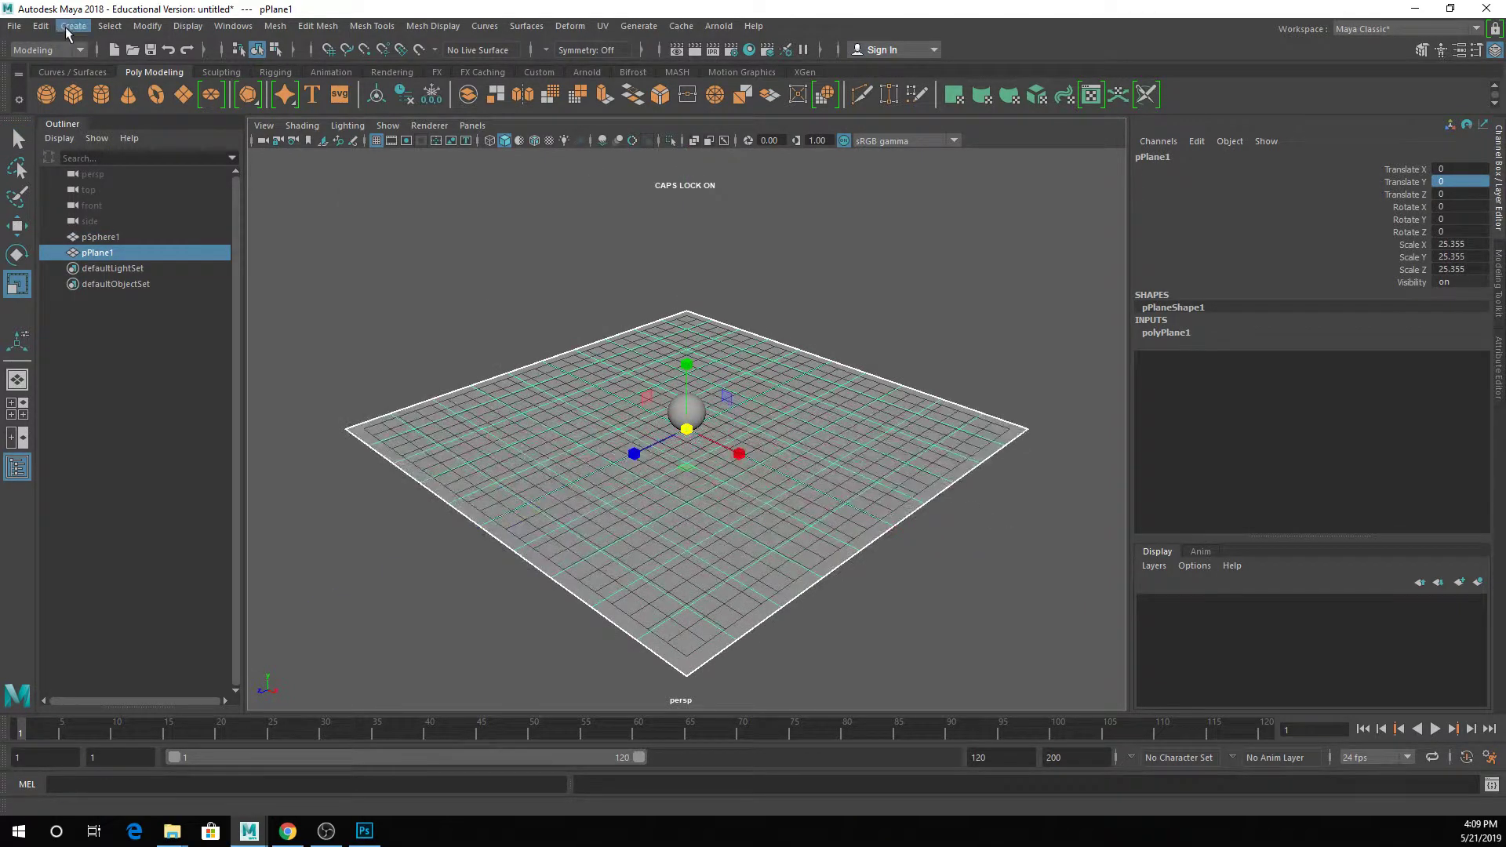
# Set the project to the inner MASHplay folder at Downloads\MASHplay\MASHplay
pyautogui.click(14, 26)
pyautogui.click(82, 579)
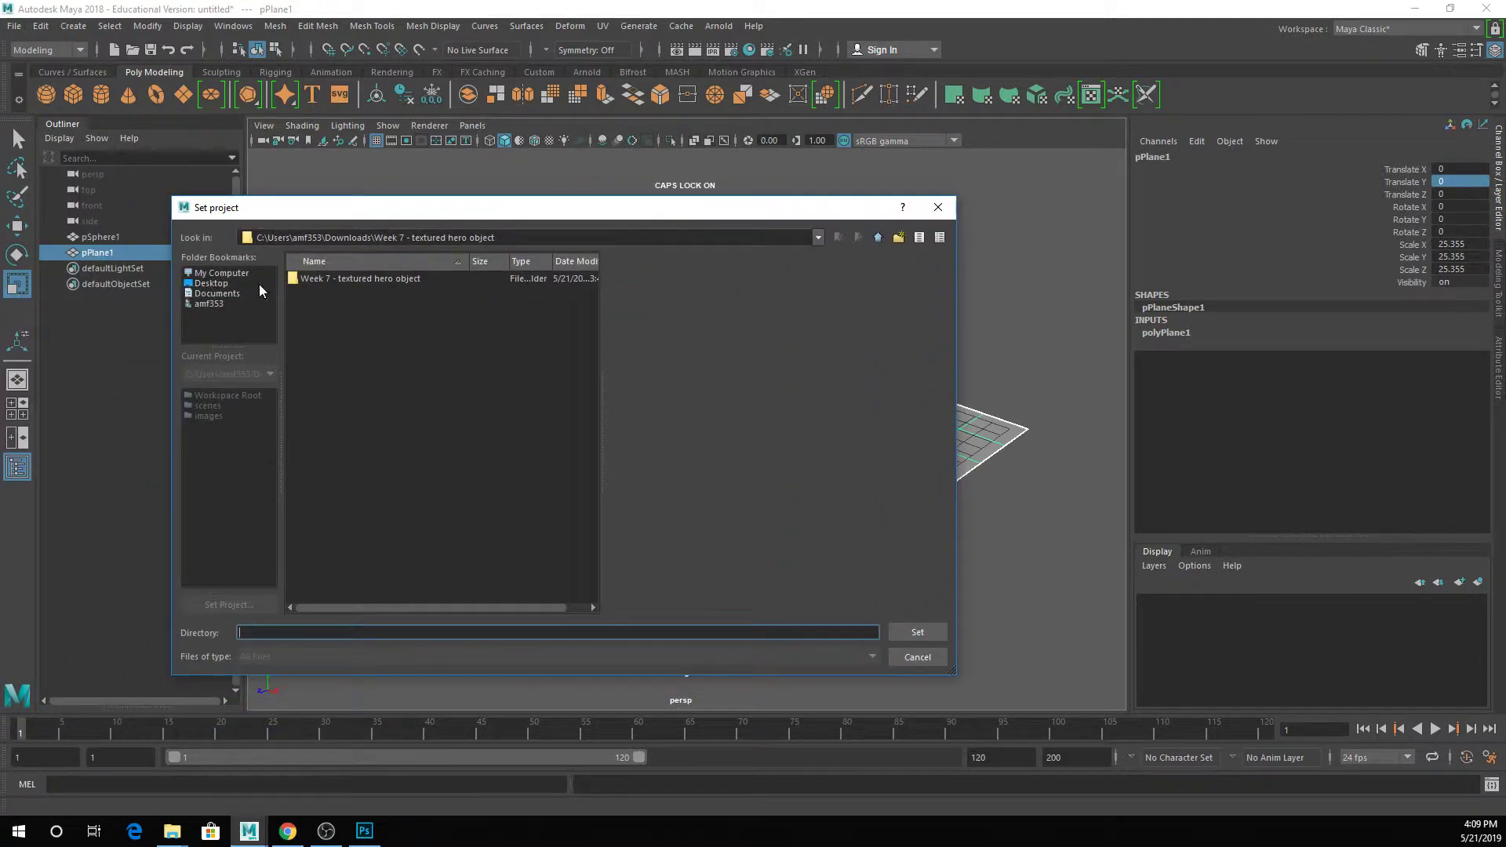
pyautogui.click(209, 303)
pyautogui.doubleClick(319, 350)
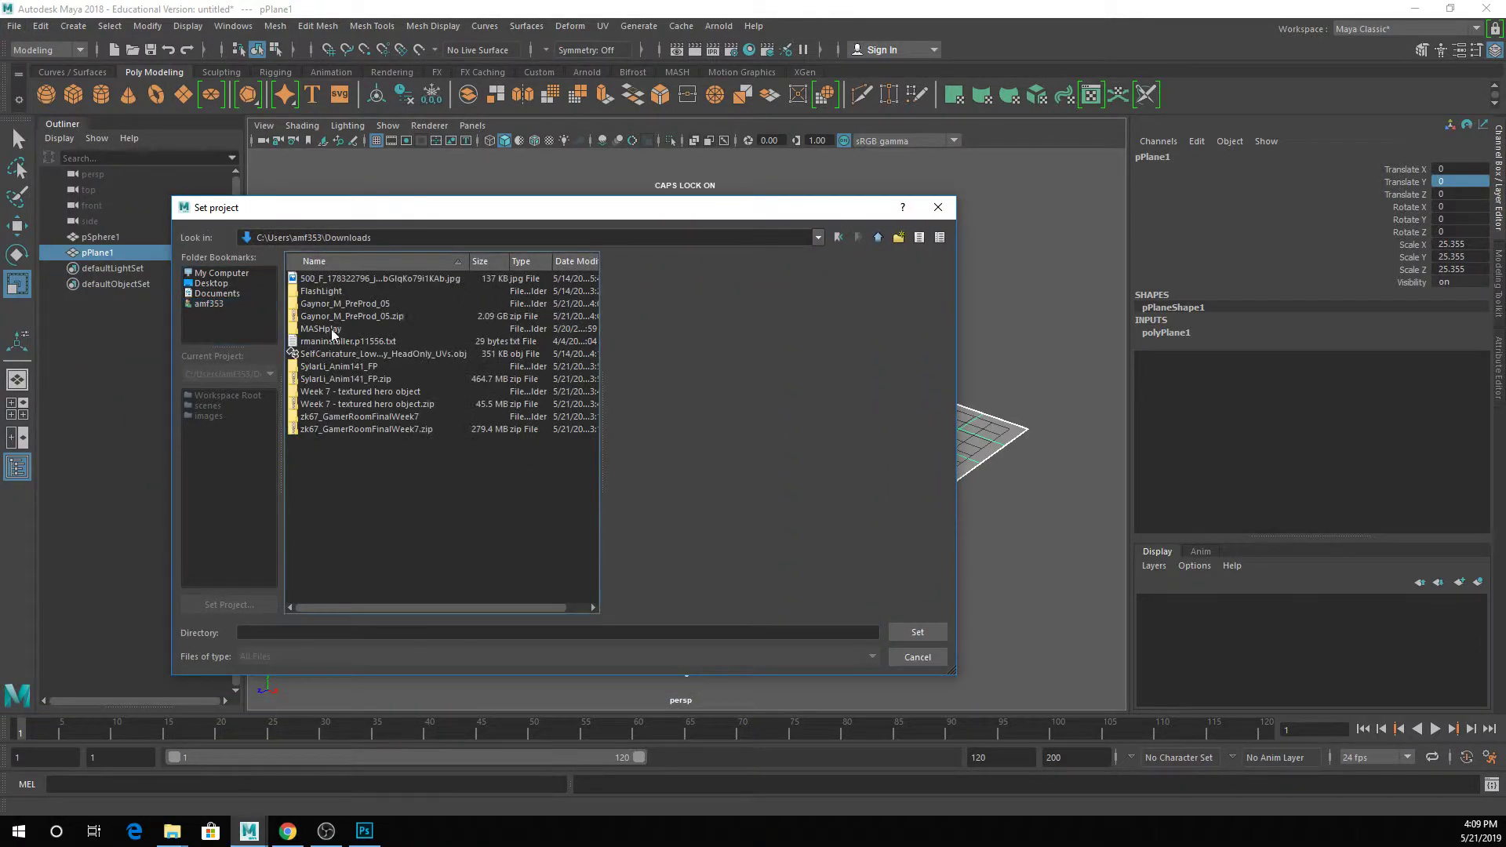
pyautogui.doubleClick(331, 331)
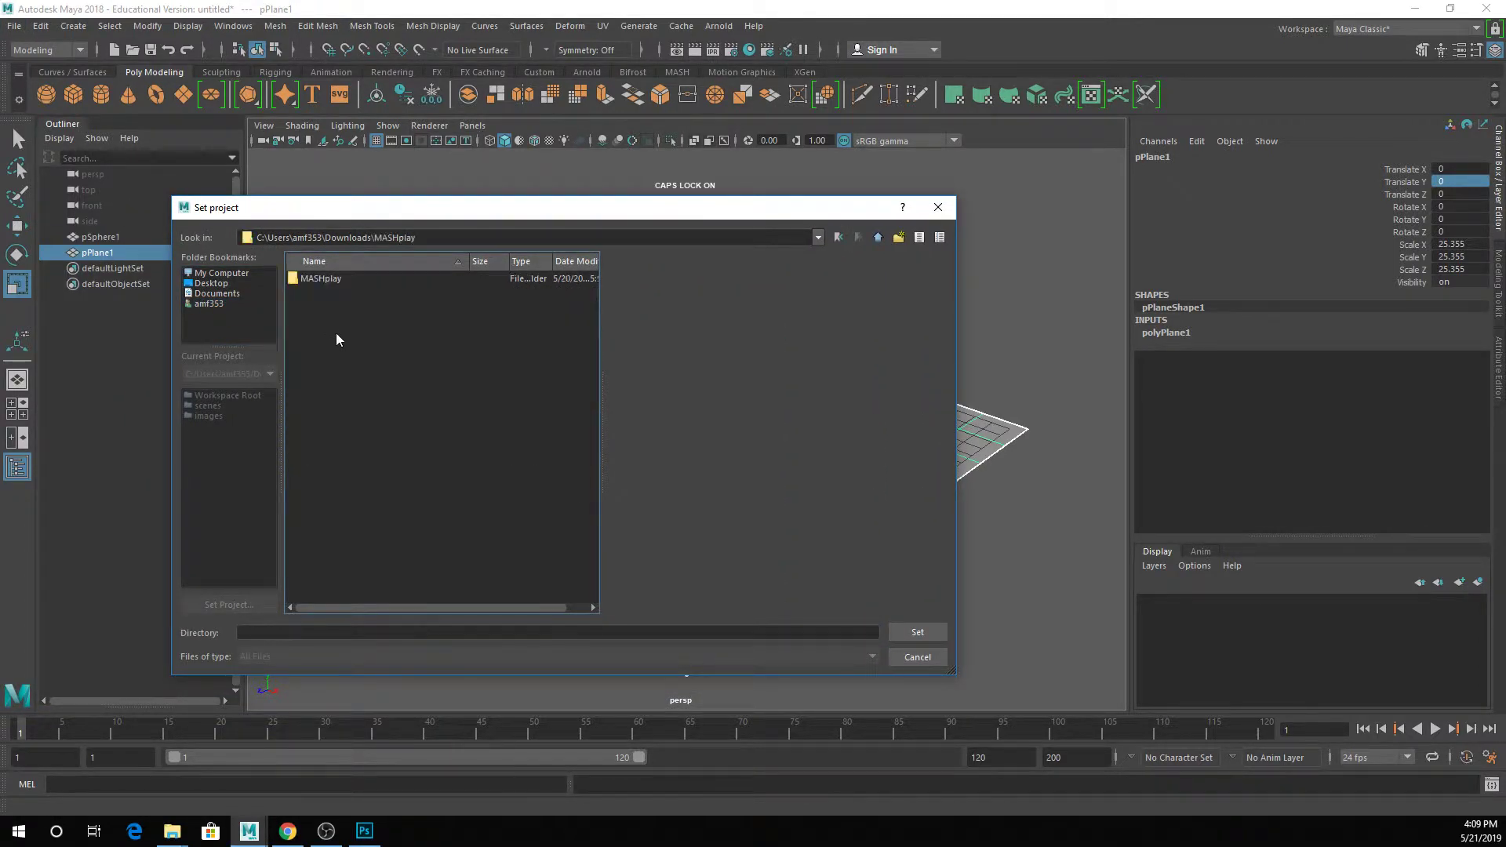
pyautogui.doubleClick(322, 279)
pyautogui.click(918, 632)
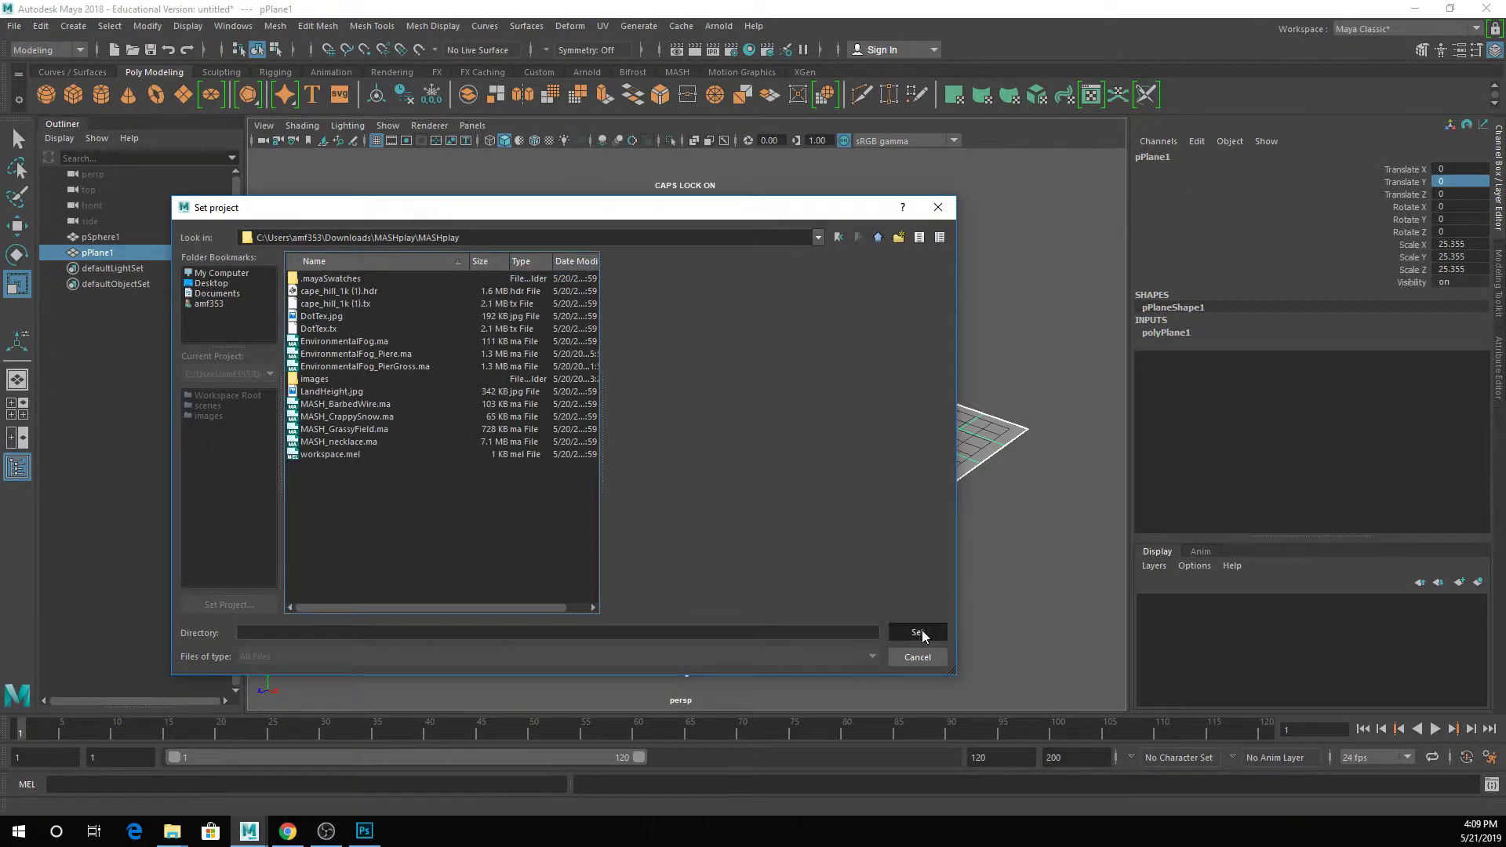
# Create an Arnold area light at the origin and deselect it
pyautogui.click(719, 26)
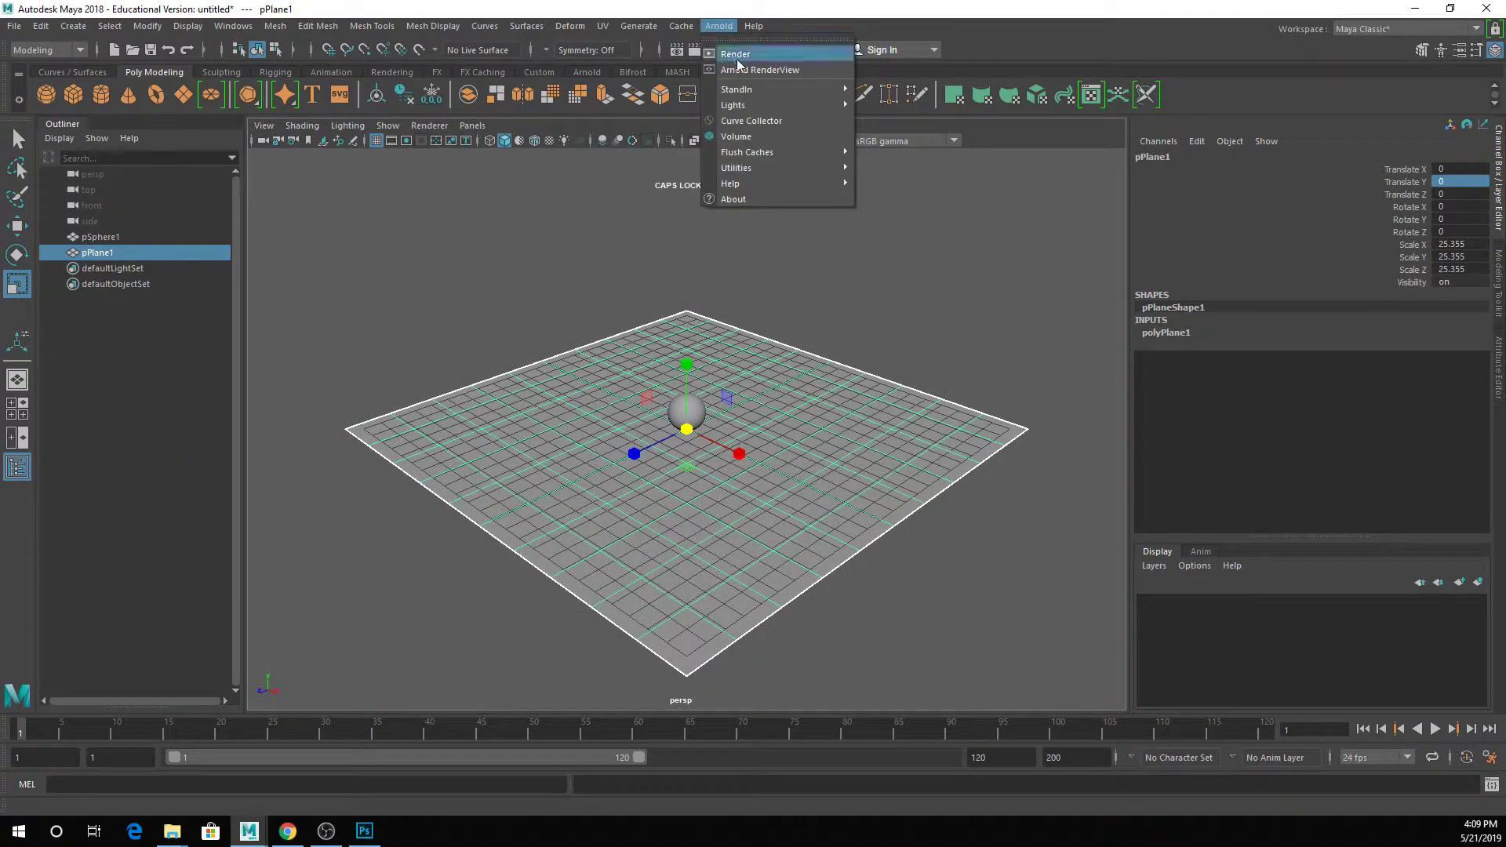
pyautogui.moveTo(751, 93)
pyautogui.click(894, 118)
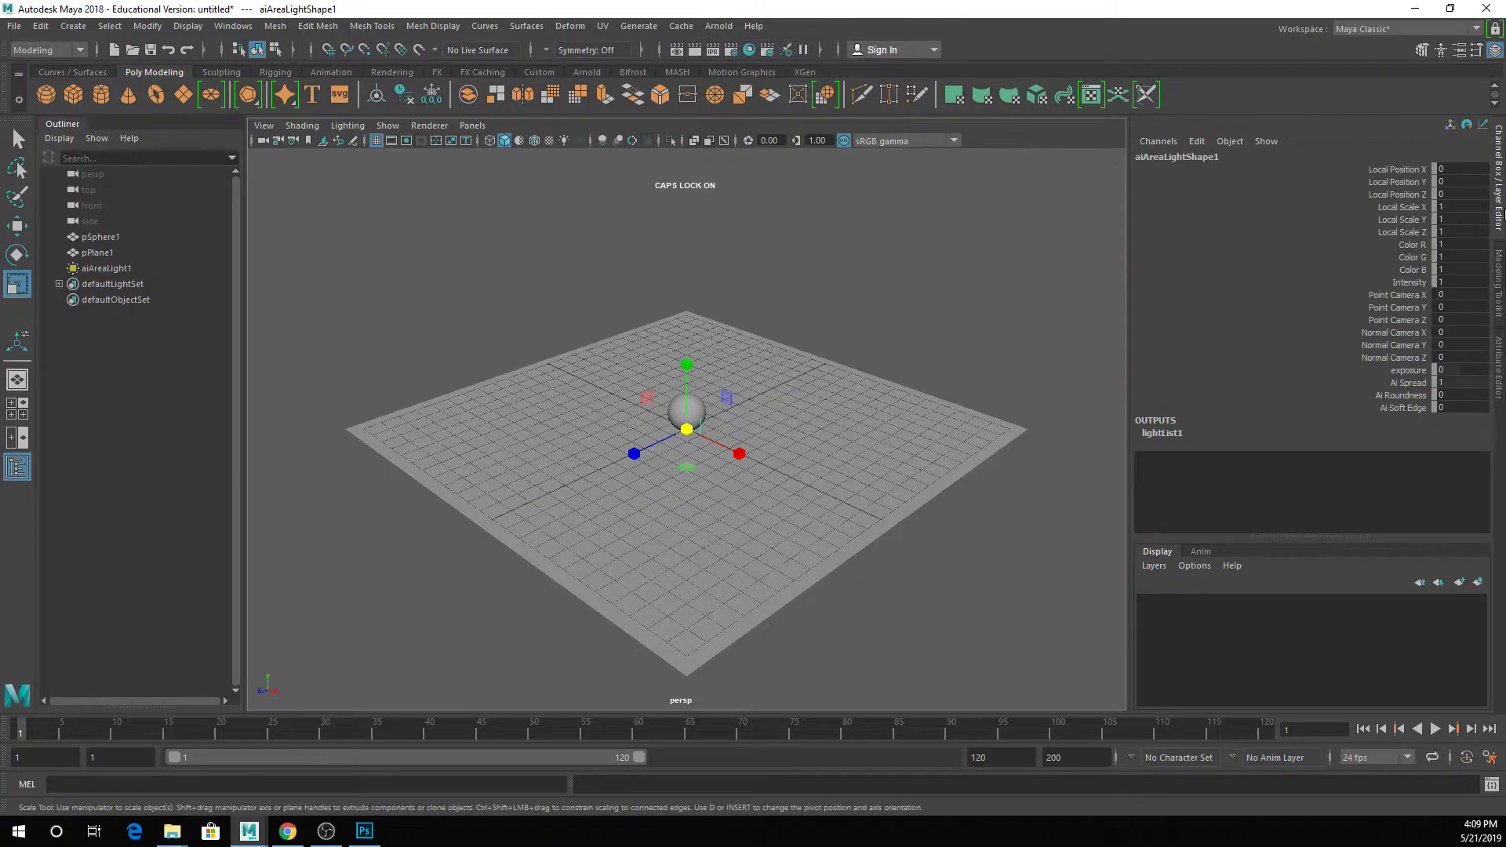
pyautogui.click(780, 222)
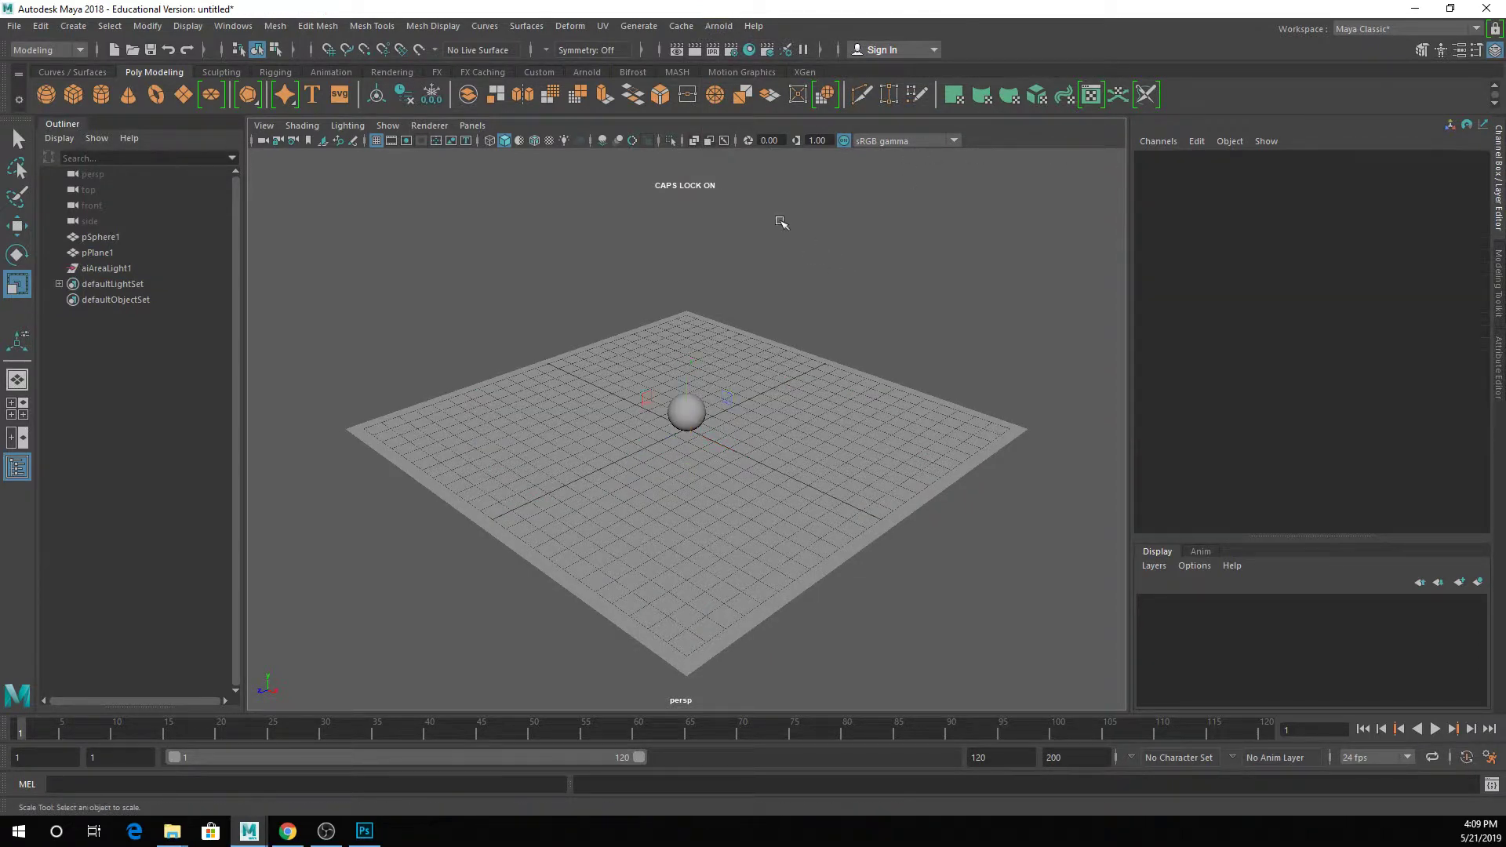
# Create an Arnold skydome light around the scene
pyautogui.click(719, 26)
pyautogui.moveTo(748, 103)
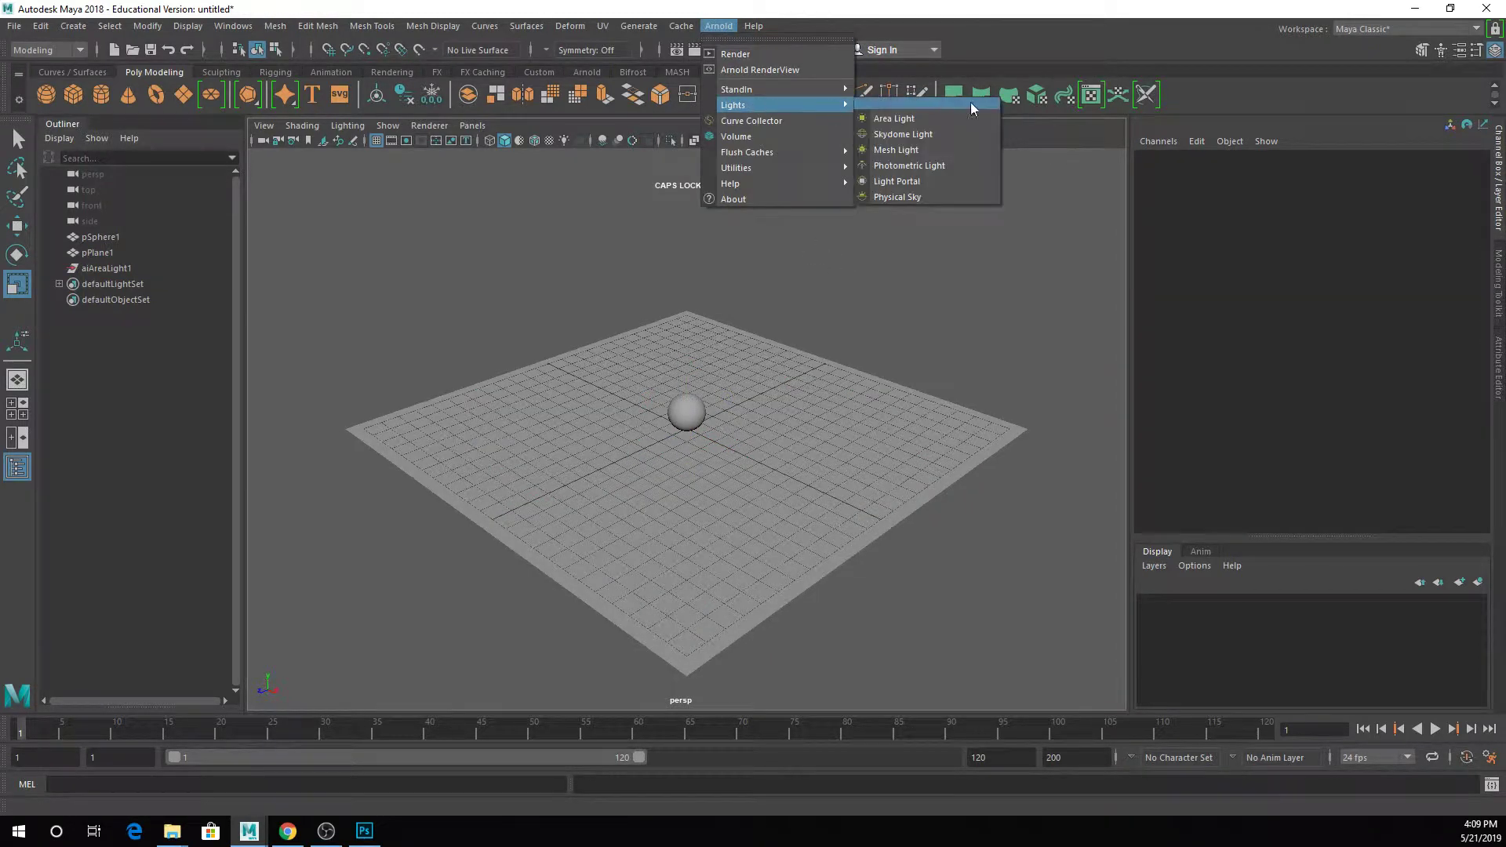
pyautogui.click(926, 134)
# Map a File texture to the skydome light's color and load the image cape_hill_1k (1).hdr
pyautogui.click(1500, 370)
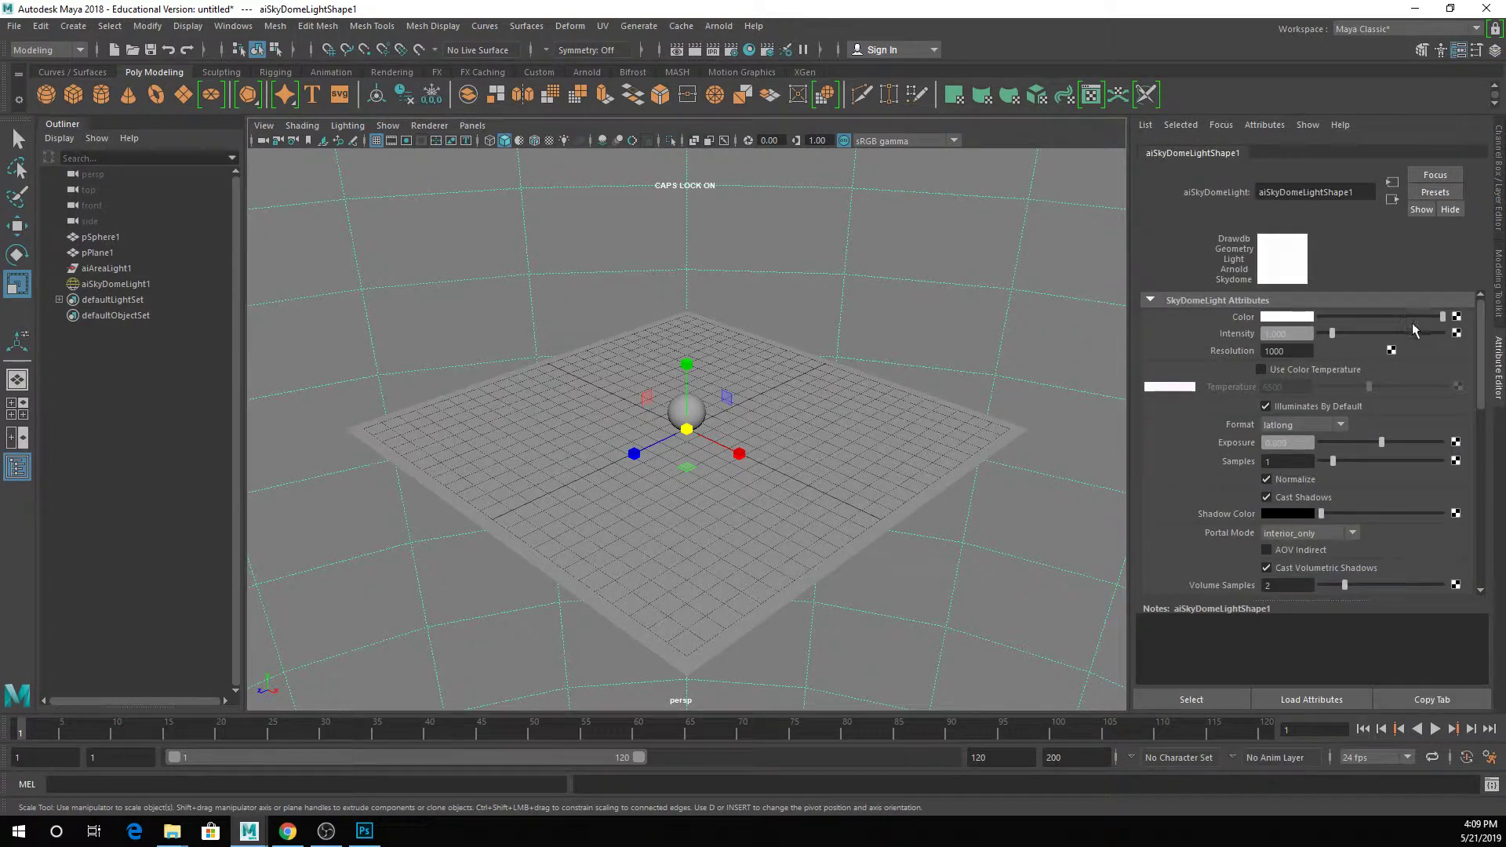
pyautogui.click(1454, 316)
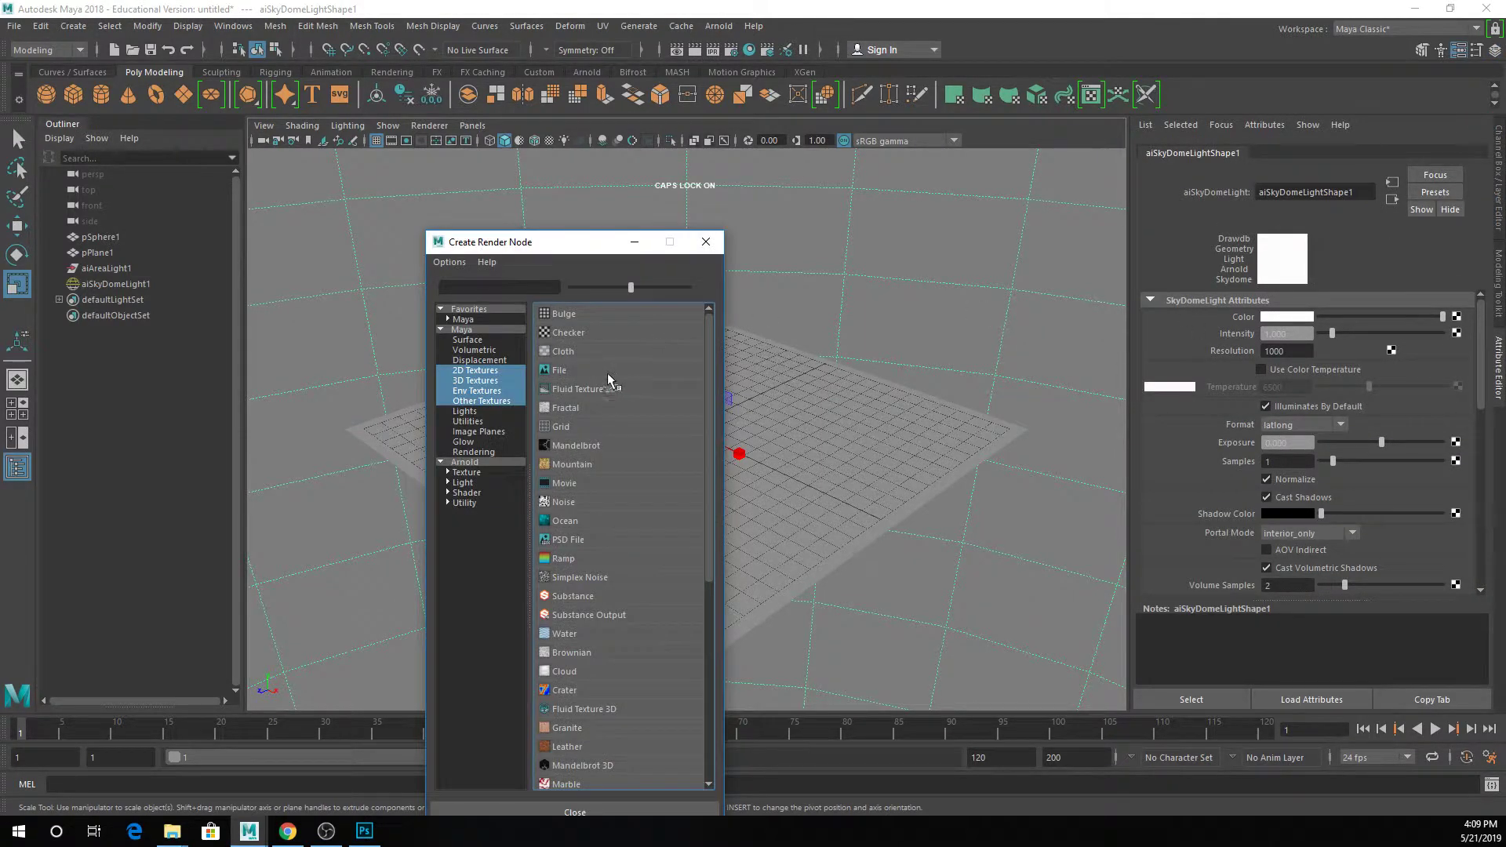
pyautogui.click(564, 371)
pyautogui.scroll(3, 1426, 377)
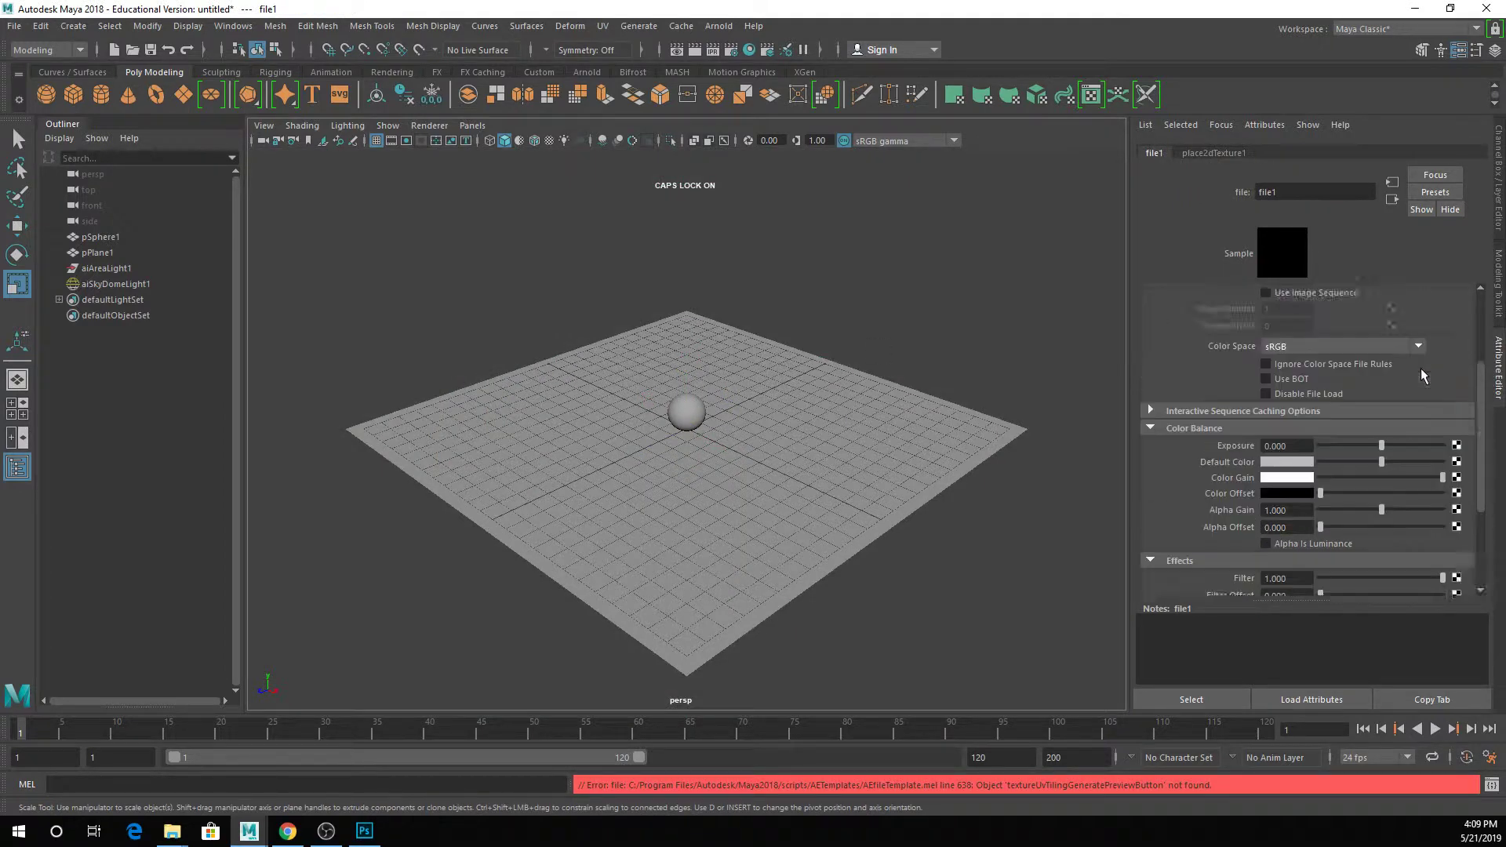
pyautogui.click(1461, 366)
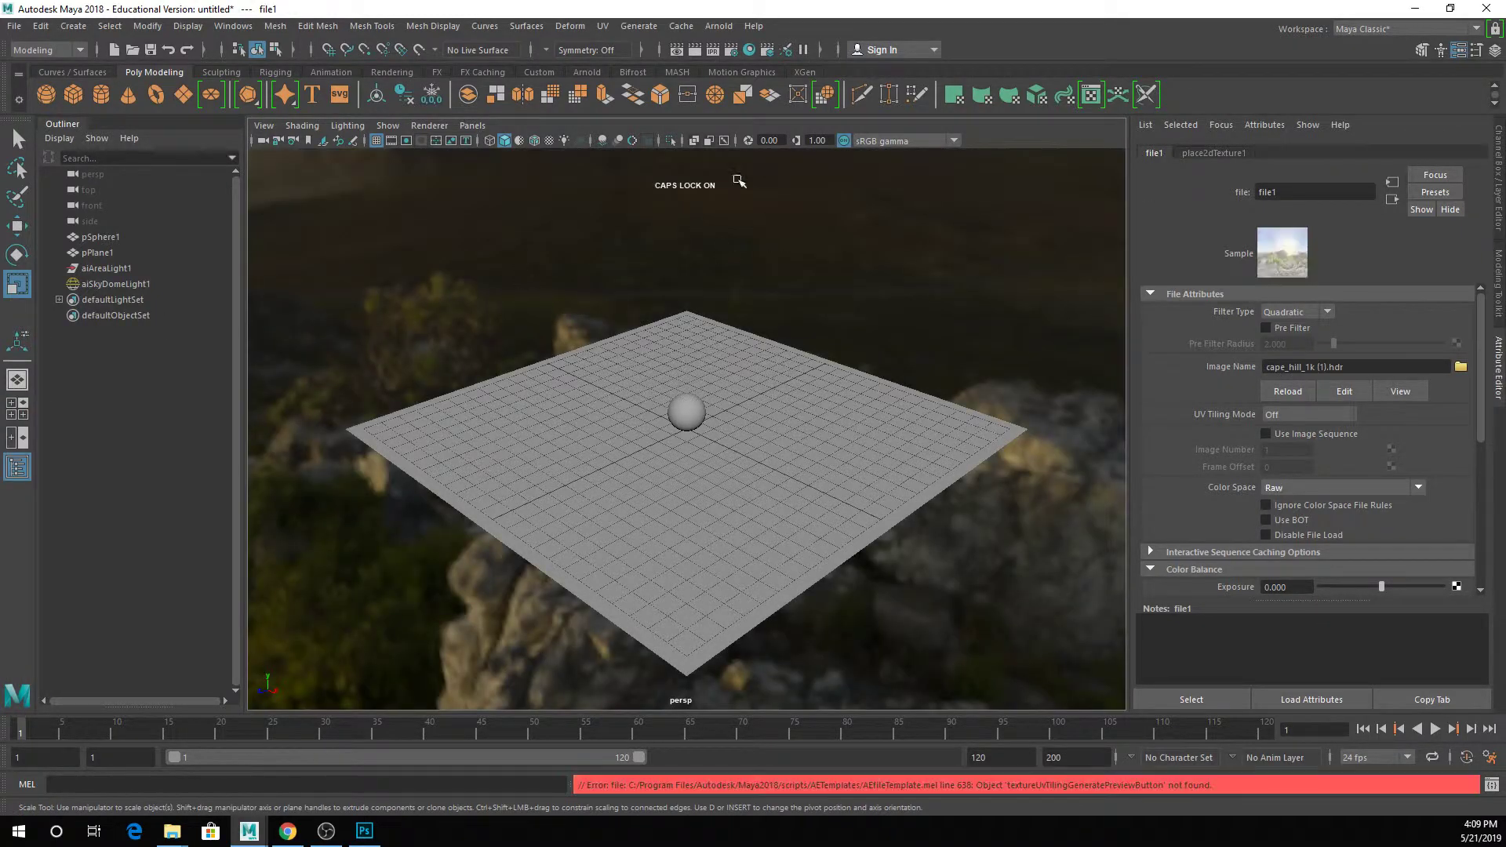
# Open the Arnold RenderView and start a live render of the perspective view
pyautogui.click(719, 26)
pyautogui.click(759, 69)
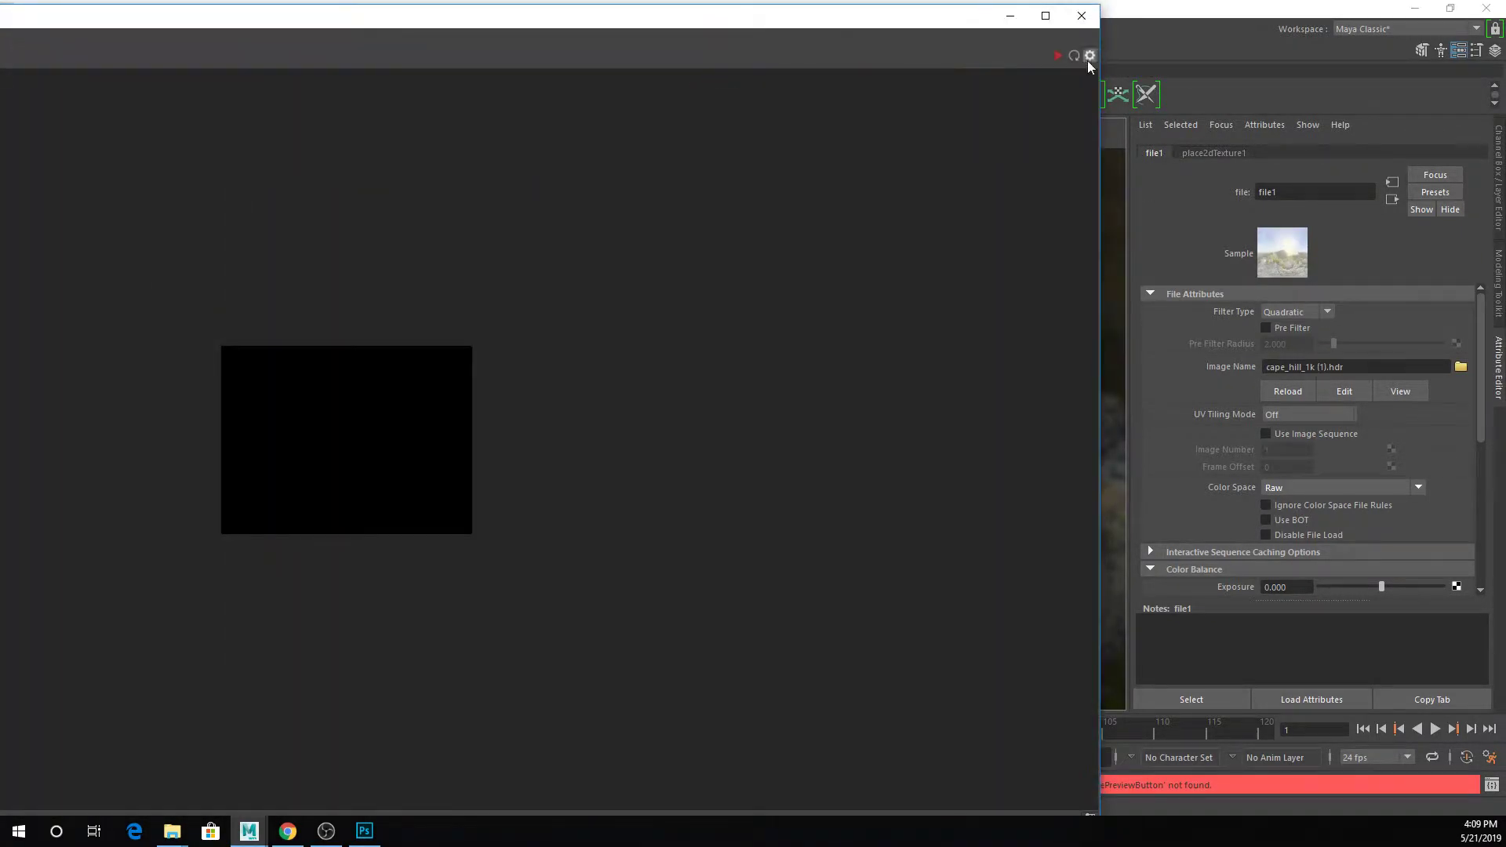
pyautogui.click(1059, 57)
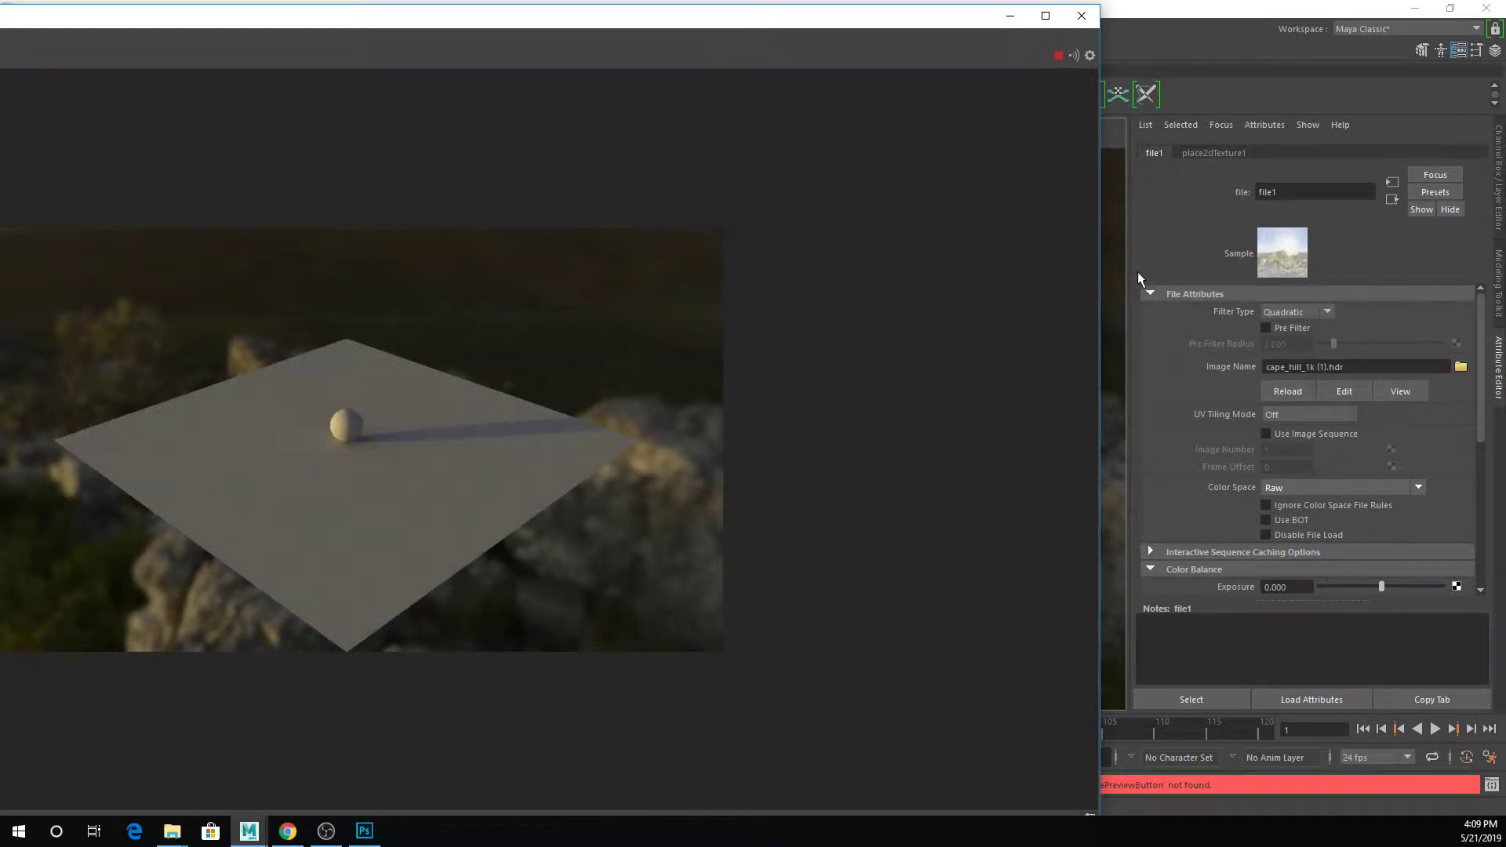
# Select the skydome light and set its camera visibility to 0
pyautogui.click(1109, 315)
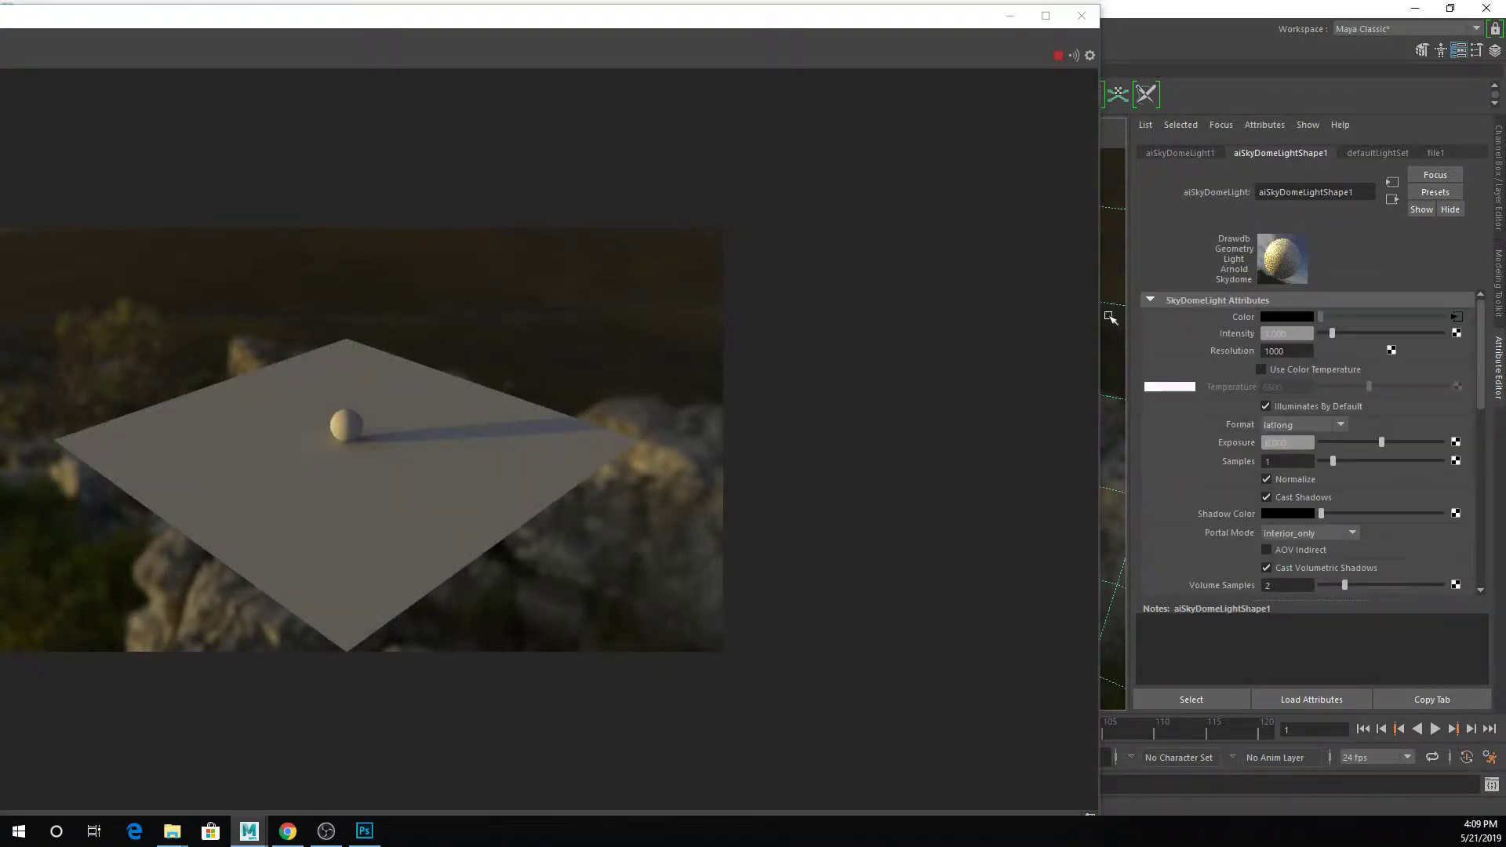
pyautogui.scroll(-5, 1301, 389)
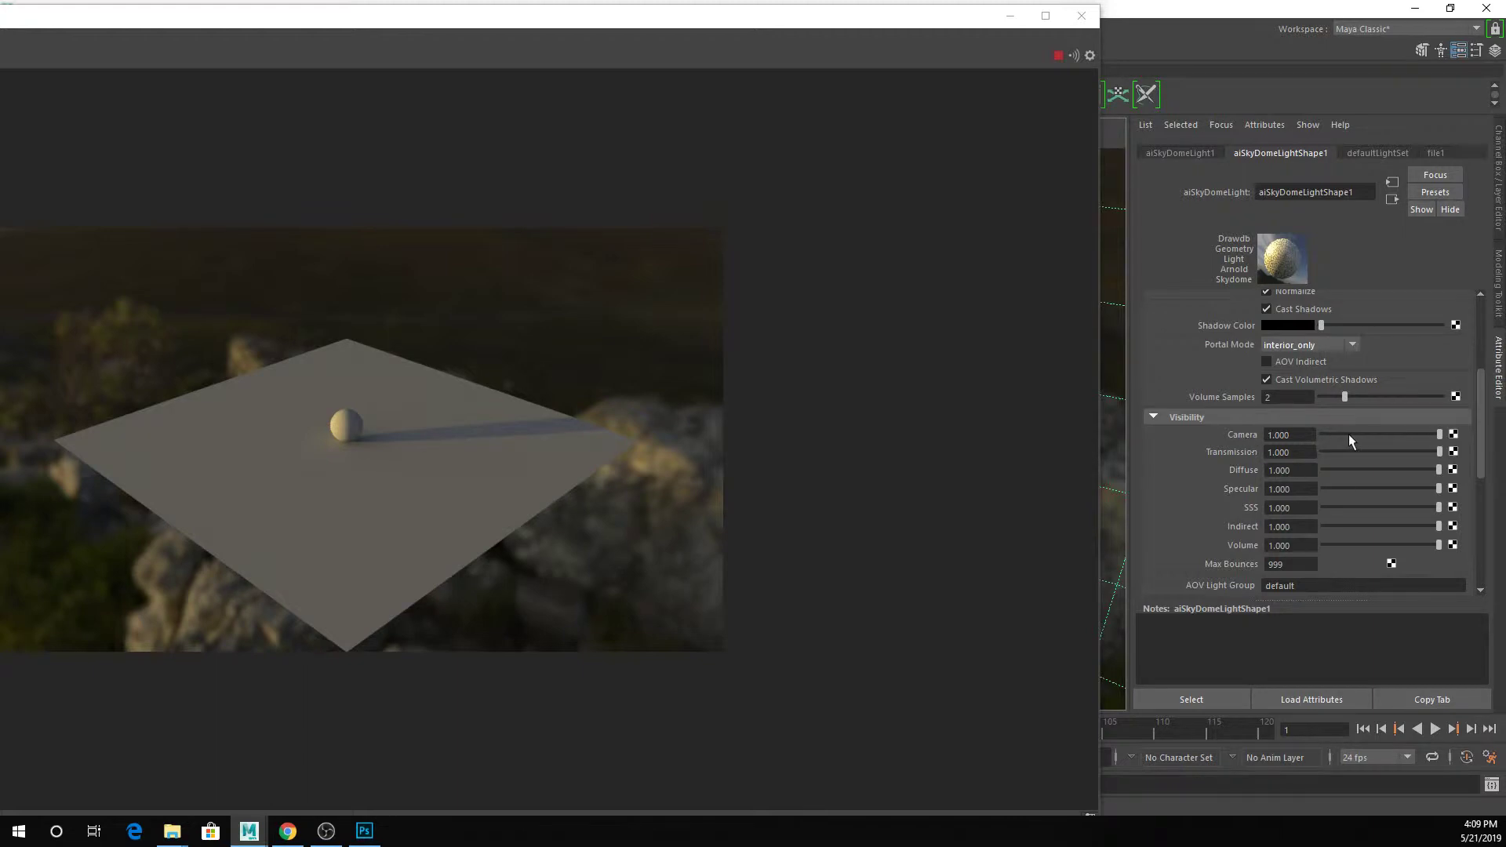
pyautogui.moveTo(1348, 434); pyautogui.dragTo(1283, 435)
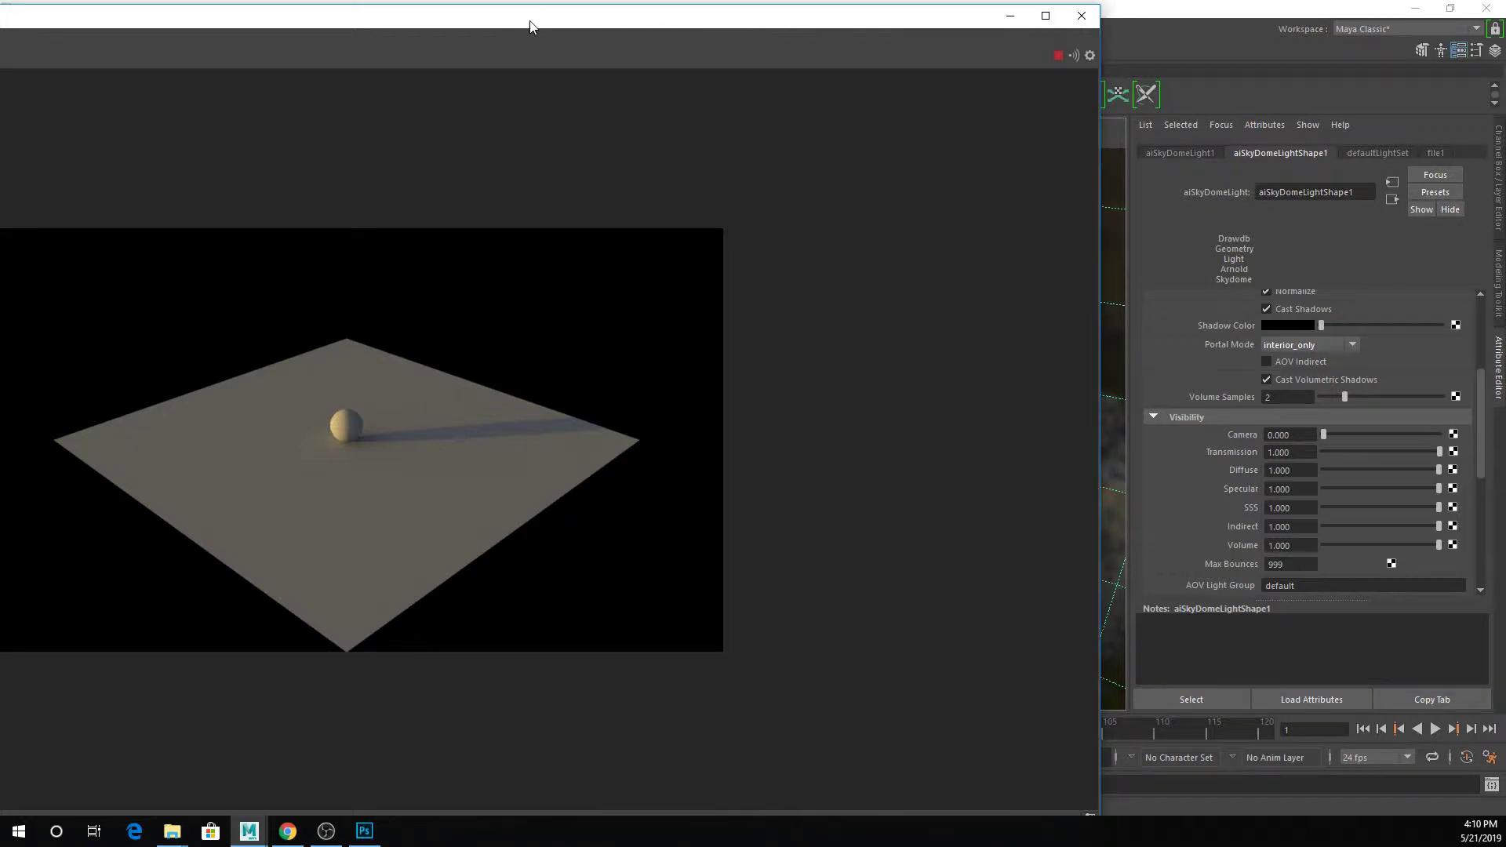
# Move the render window fully into view, check the render's alpha channel, and return to the color display
pyautogui.moveTo(528, 17); pyautogui.dragTo(736, 60)
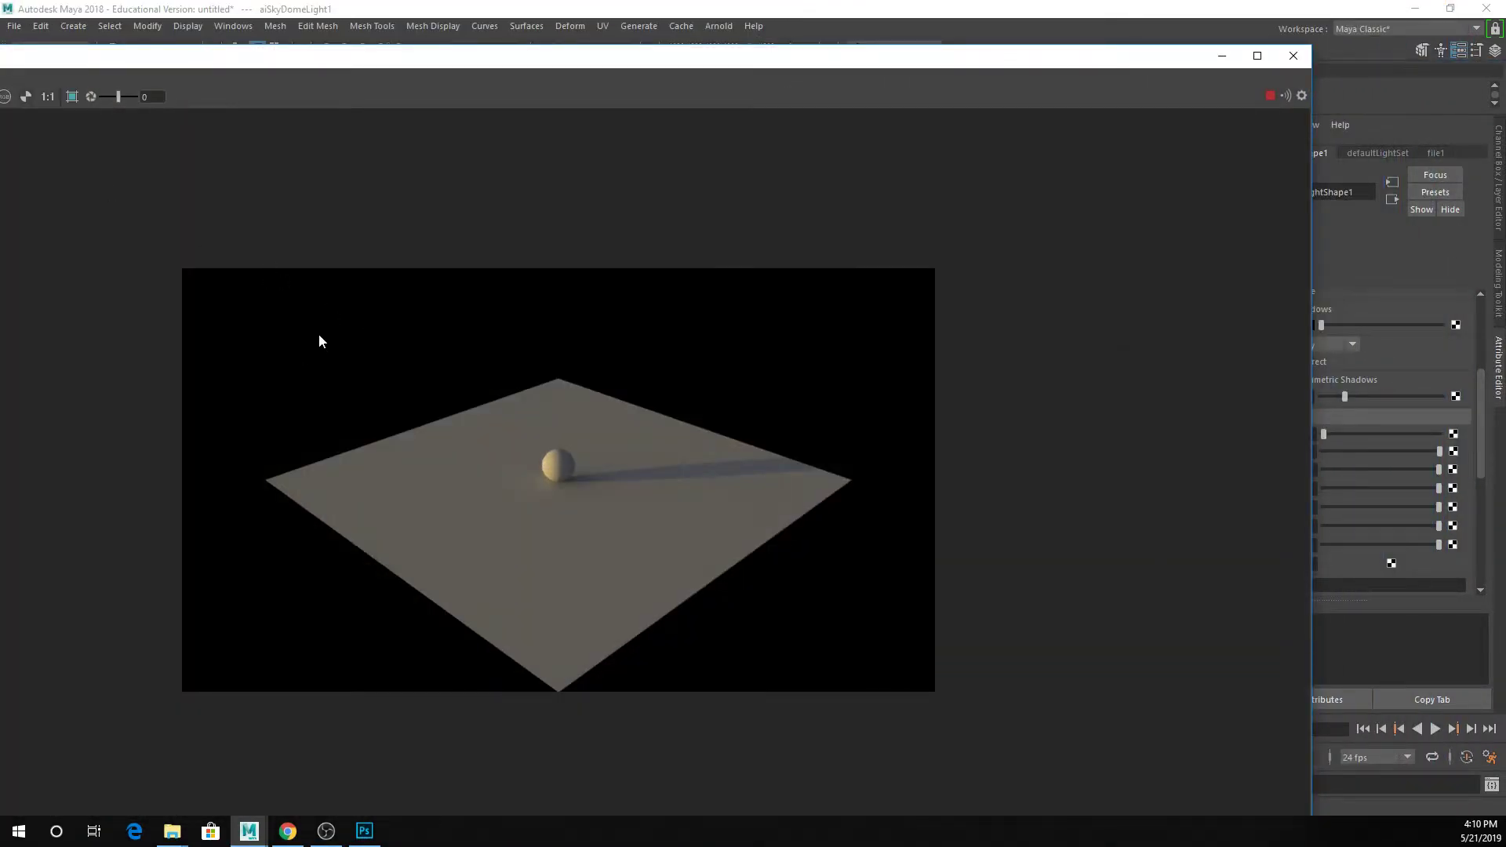
pyautogui.moveTo(0, 45); pyautogui.dragTo(264, 128)
pyautogui.click(398, 164)
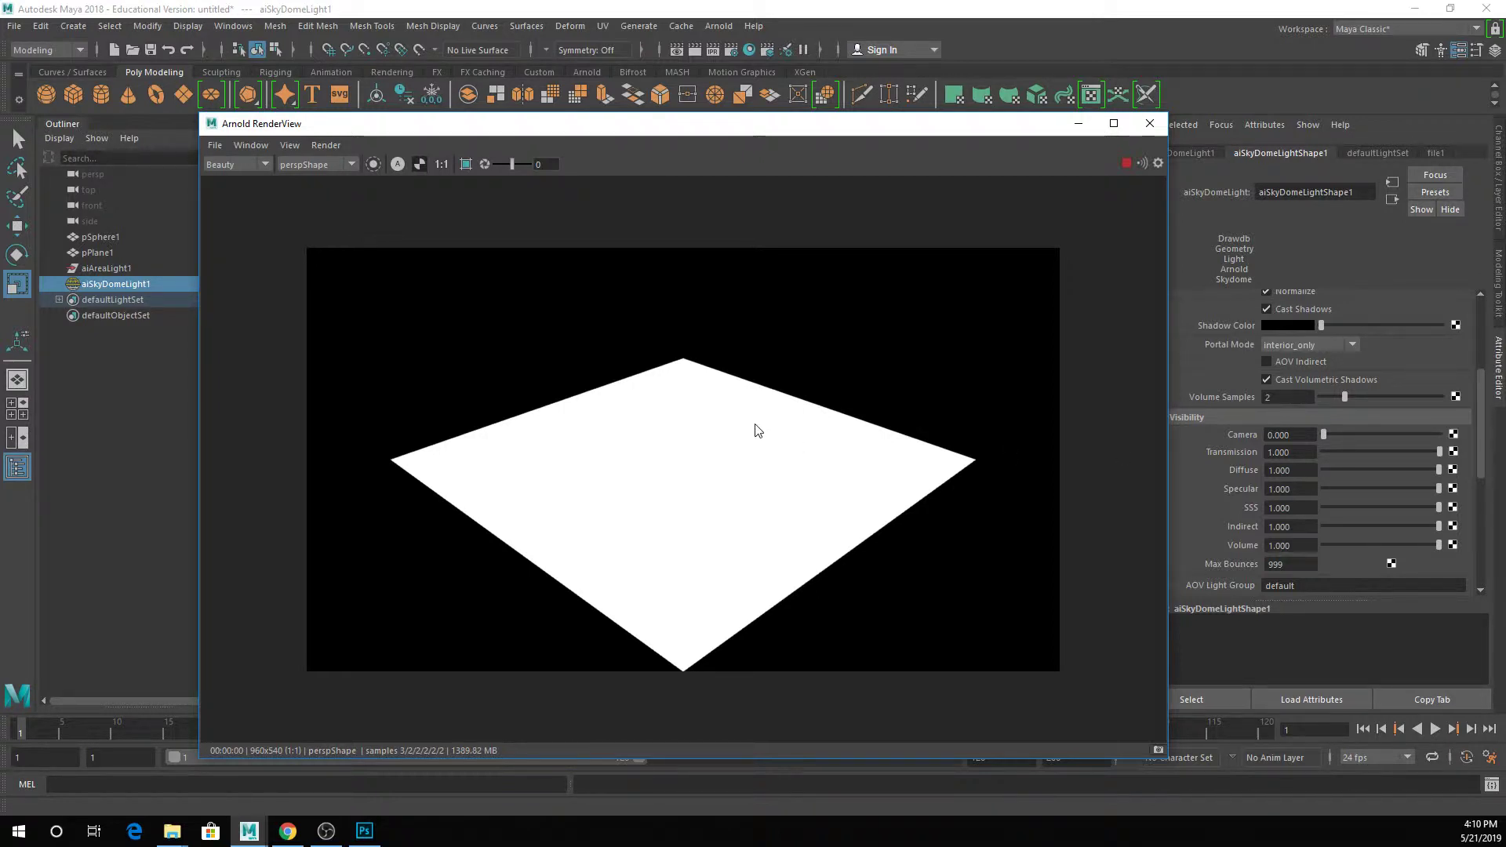
pyautogui.click(402, 163)
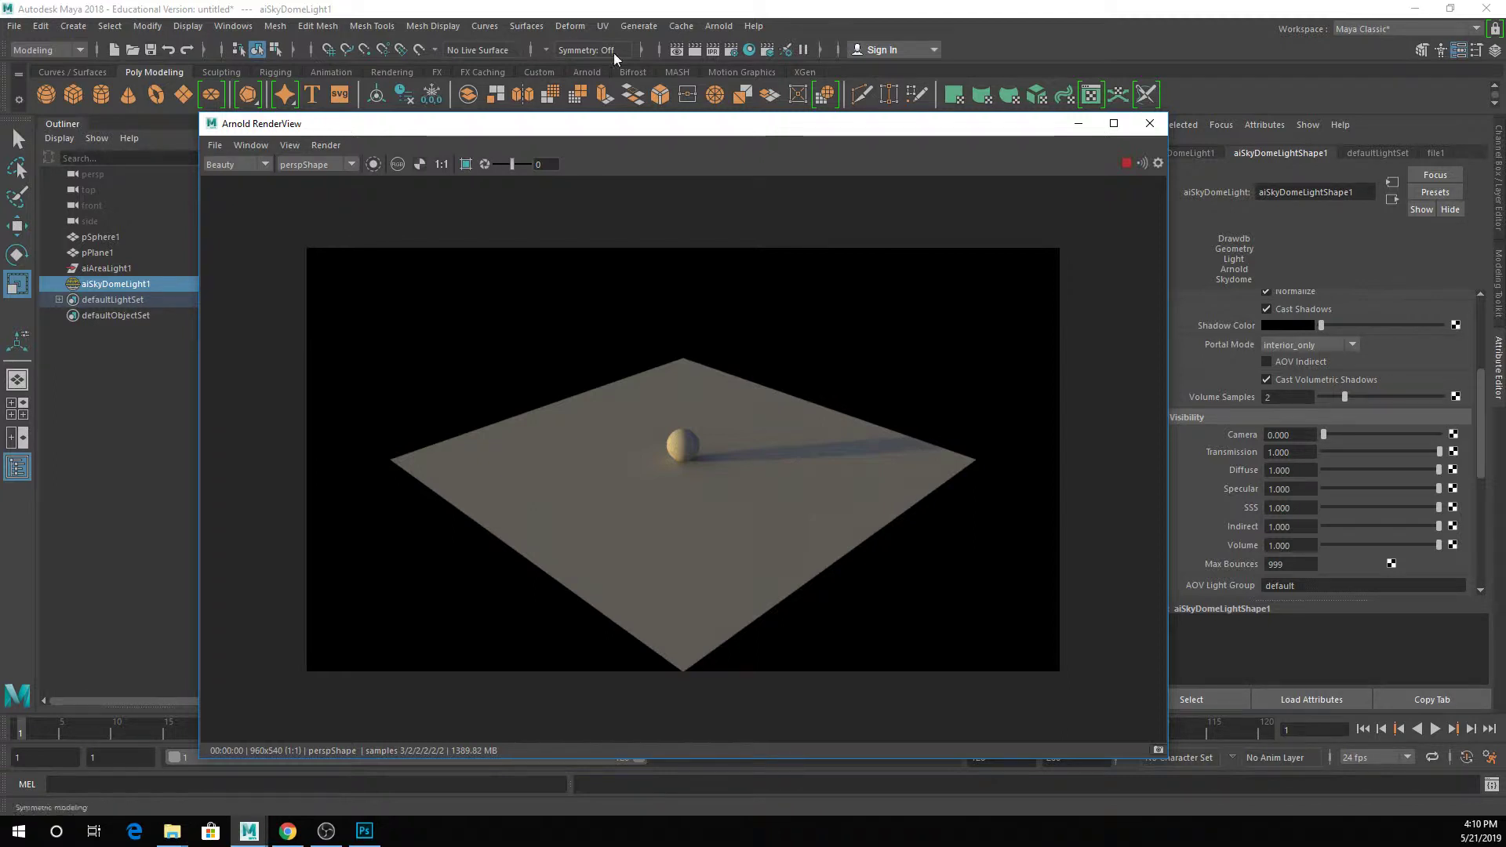
# Minimize the render window and set the skydome light's camera visibility back to 1
pyautogui.click(1081, 127)
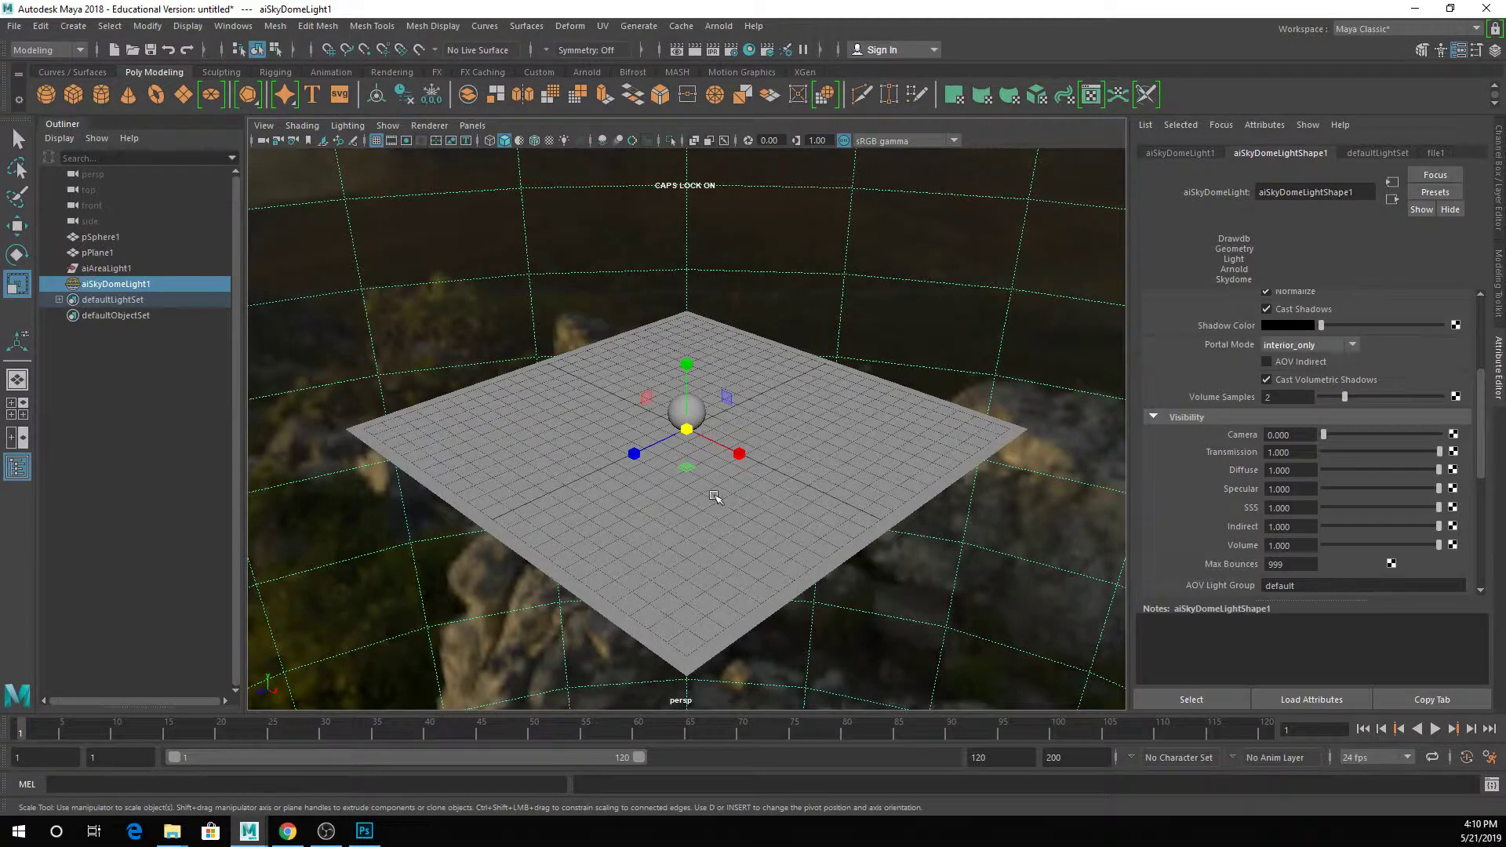
pyautogui.scroll(5, 714, 495)
pyautogui.scroll(3, 715, 502)
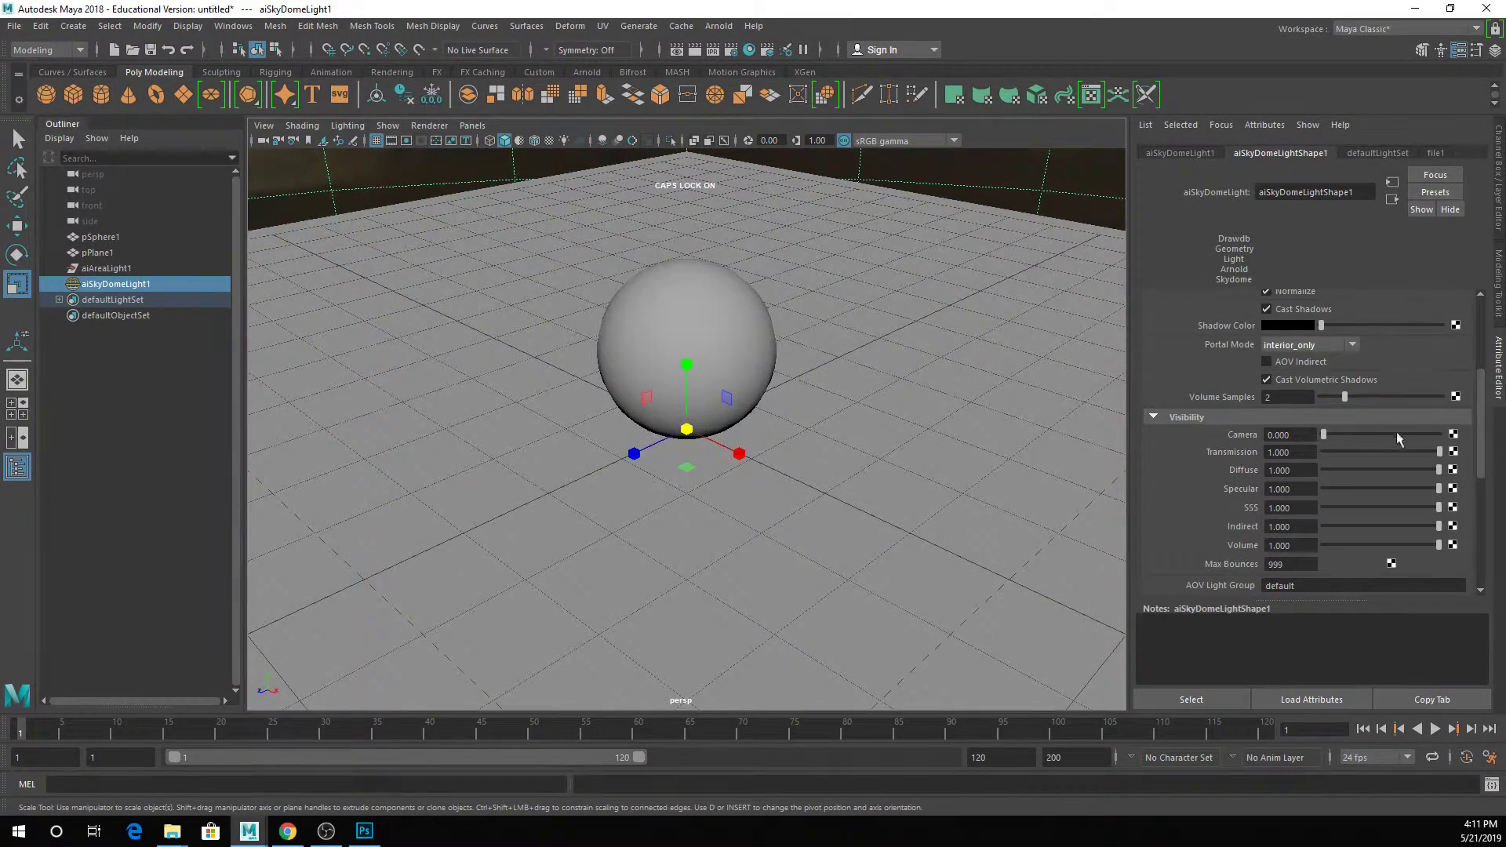
pyautogui.moveTo(1324, 435); pyautogui.dragTo(1442, 437)
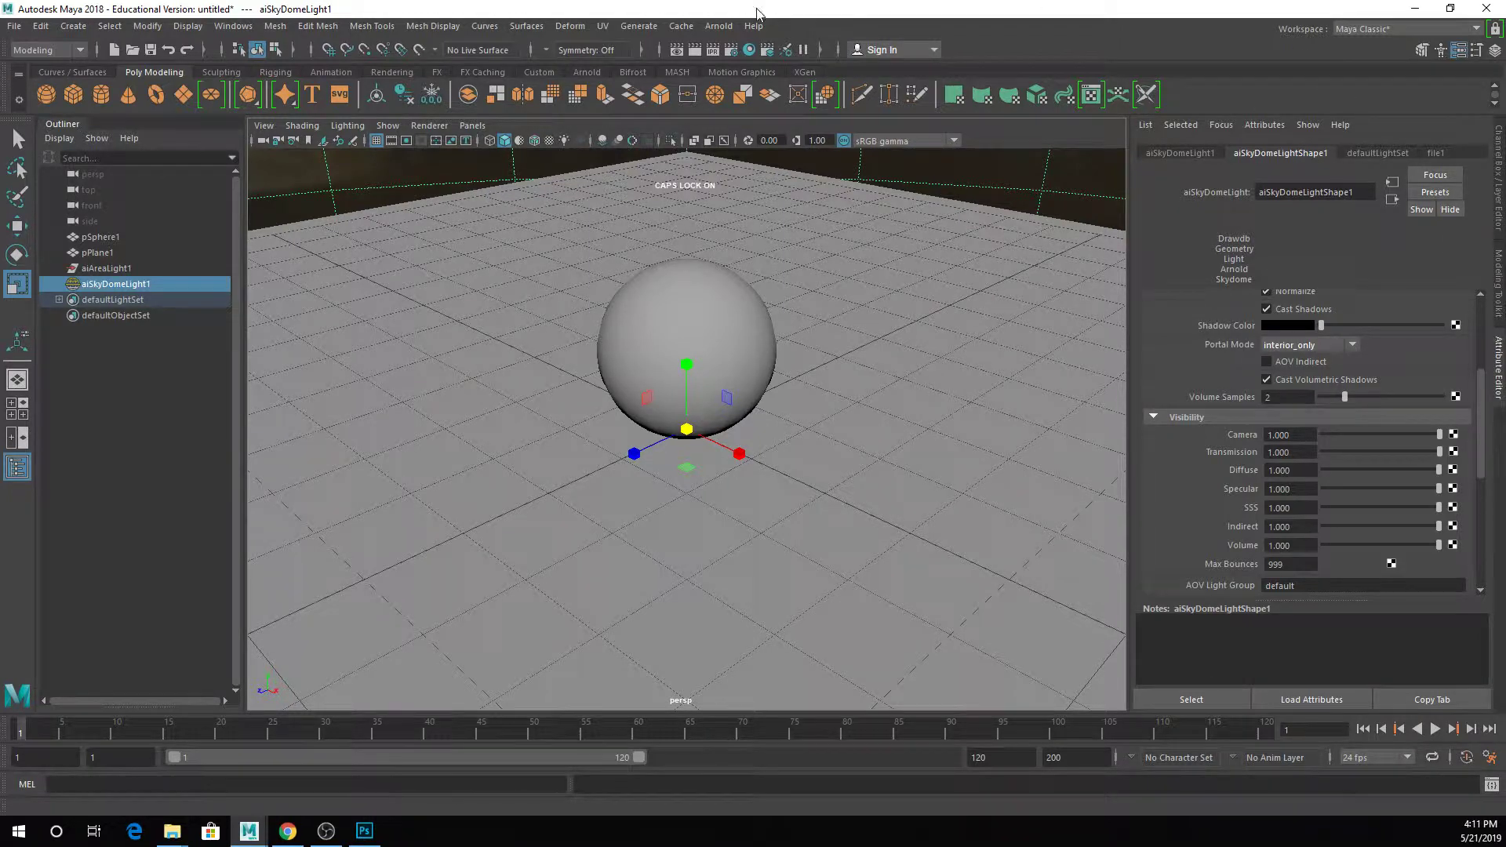
# Open the Render Settings and the Arnold RenderView and arrange the two windows side by side
pyautogui.click(732, 49)
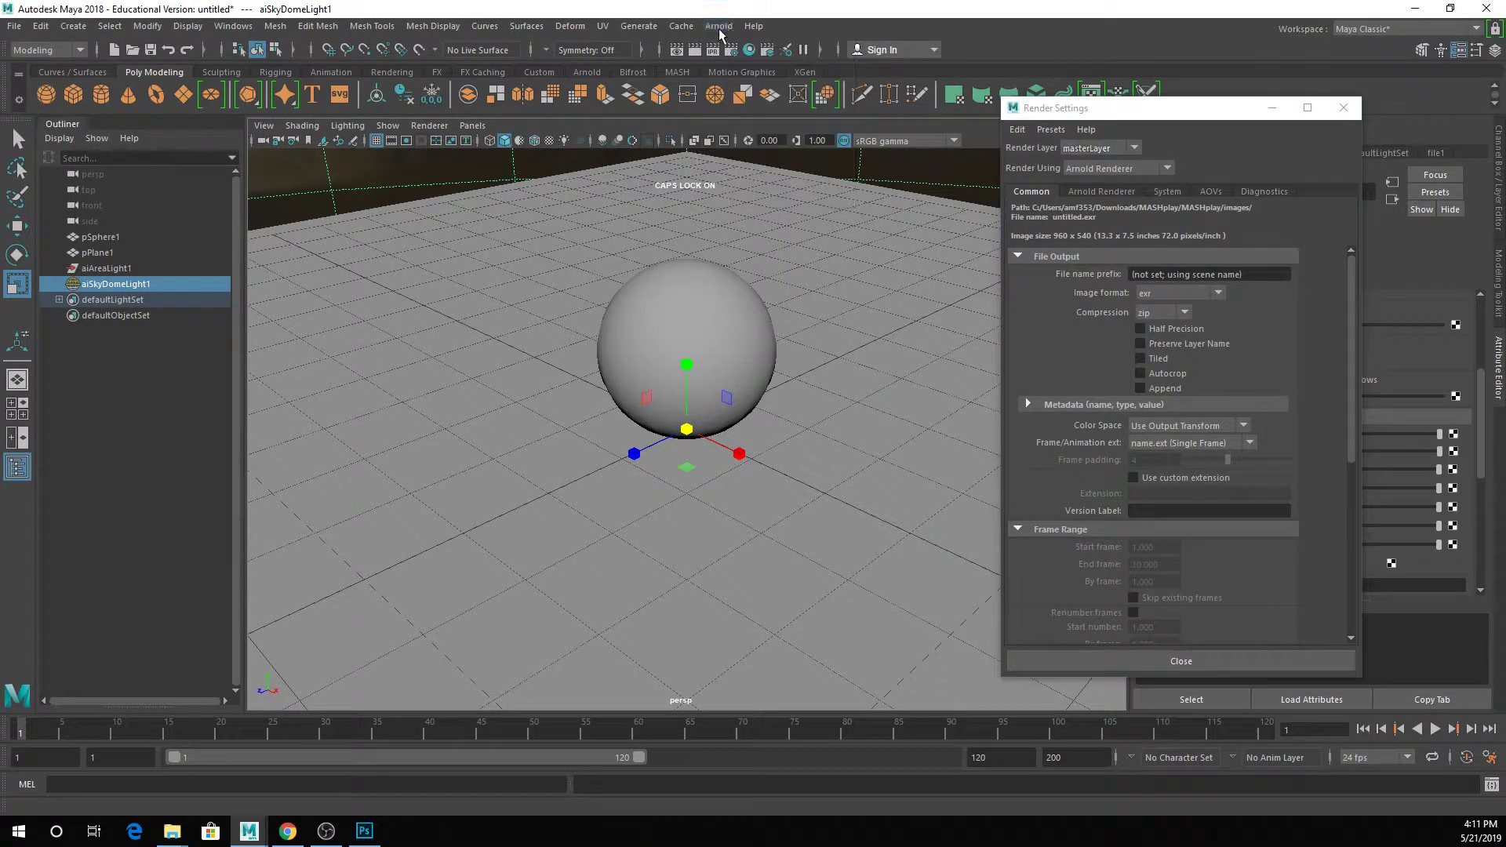
pyautogui.click(719, 26)
pyautogui.click(739, 72)
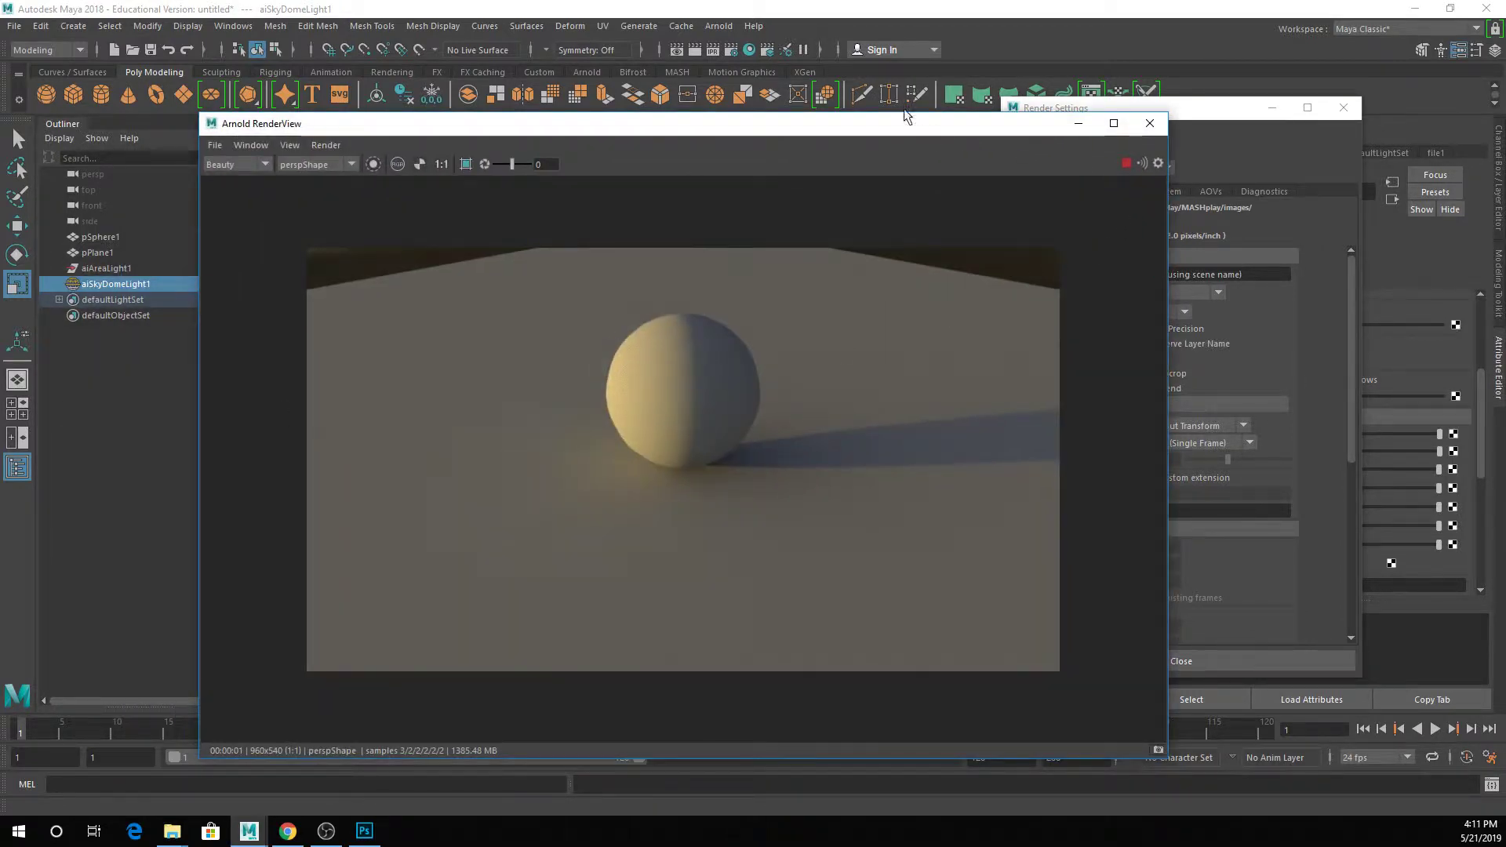
pyautogui.moveTo(809, 133); pyautogui.dragTo(611, 94)
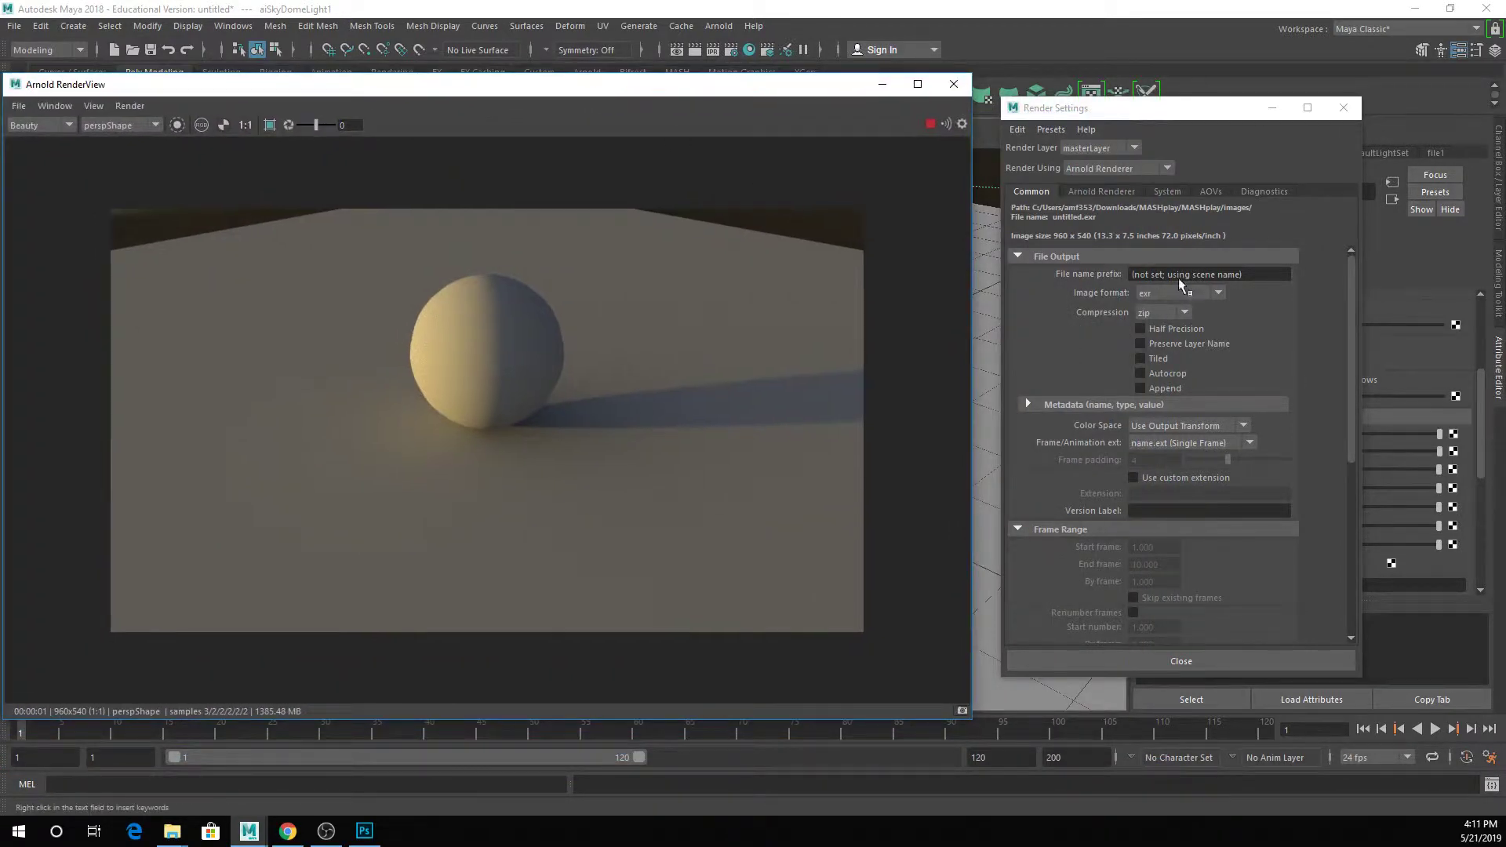
# Lower the Arnold renderer's Camera (AA) samples to -2, then to -3, and finally to -5
pyautogui.click(1105, 193)
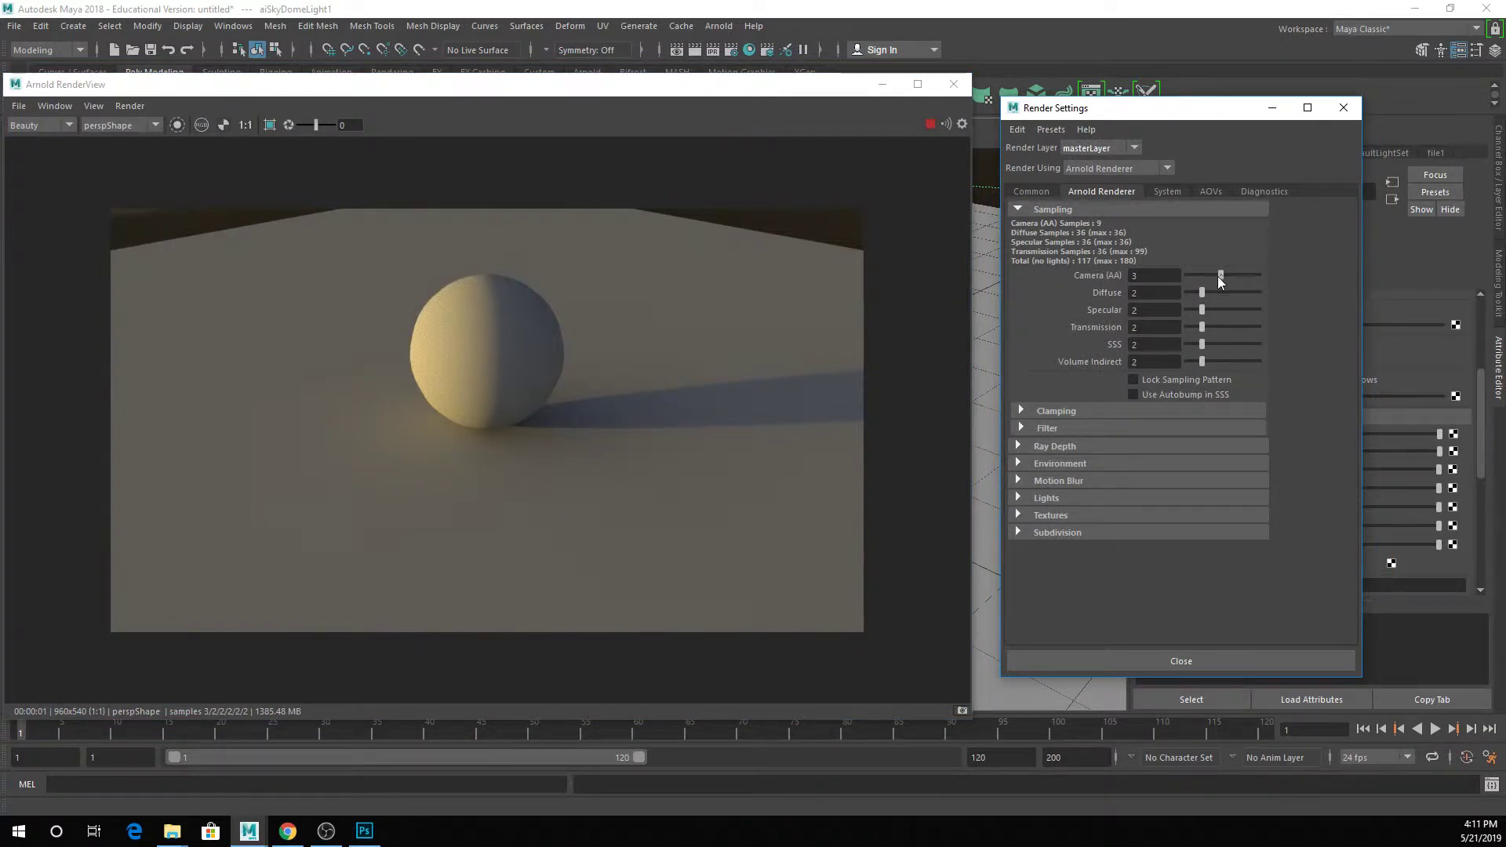
pyautogui.moveTo(1220, 278); pyautogui.dragTo(1191, 276)
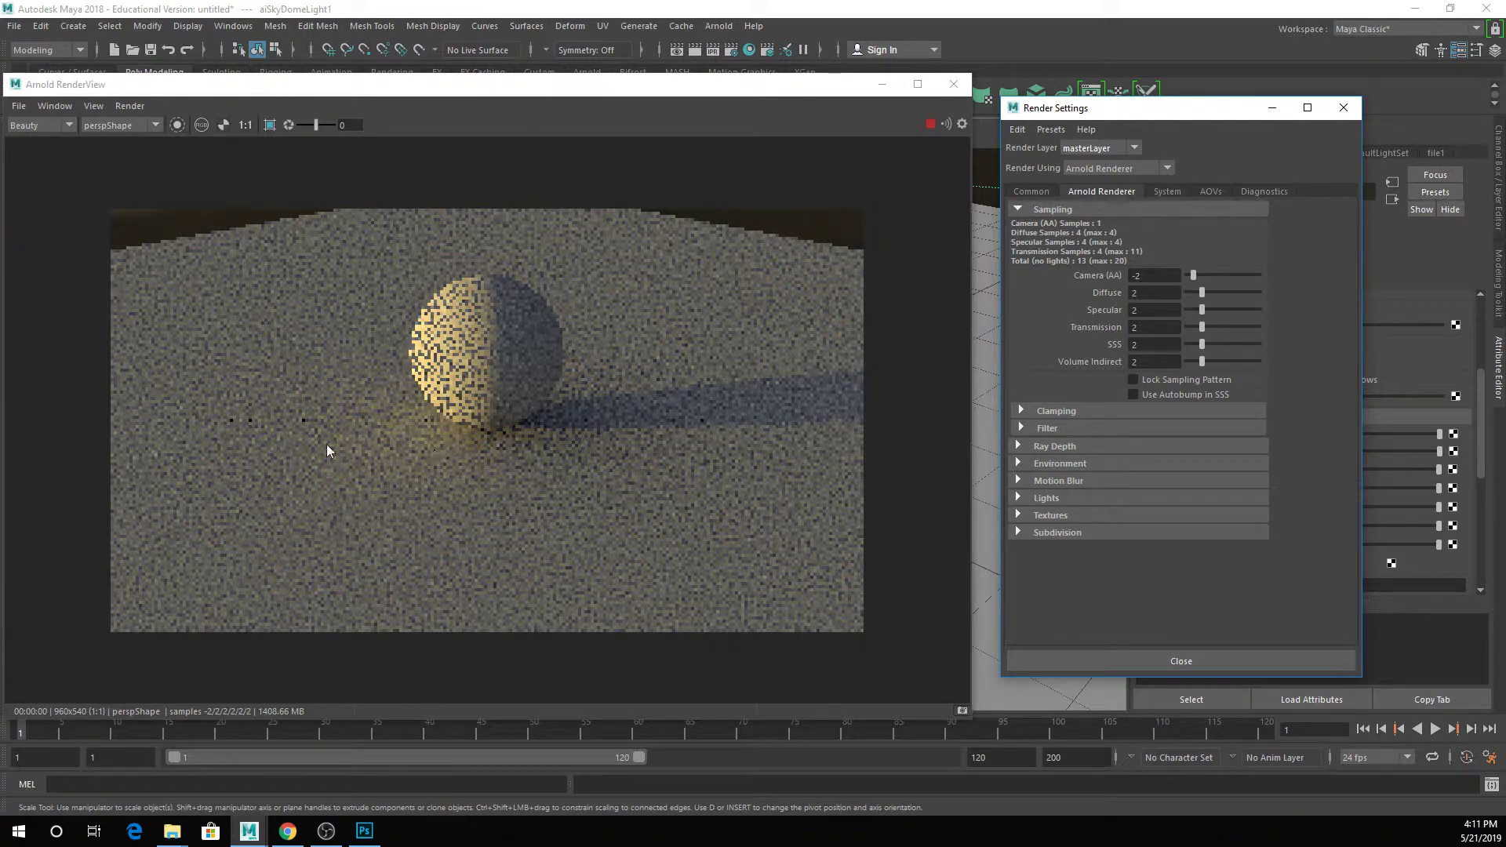
pyautogui.moveTo(1193, 274); pyautogui.dragTo(1187, 275)
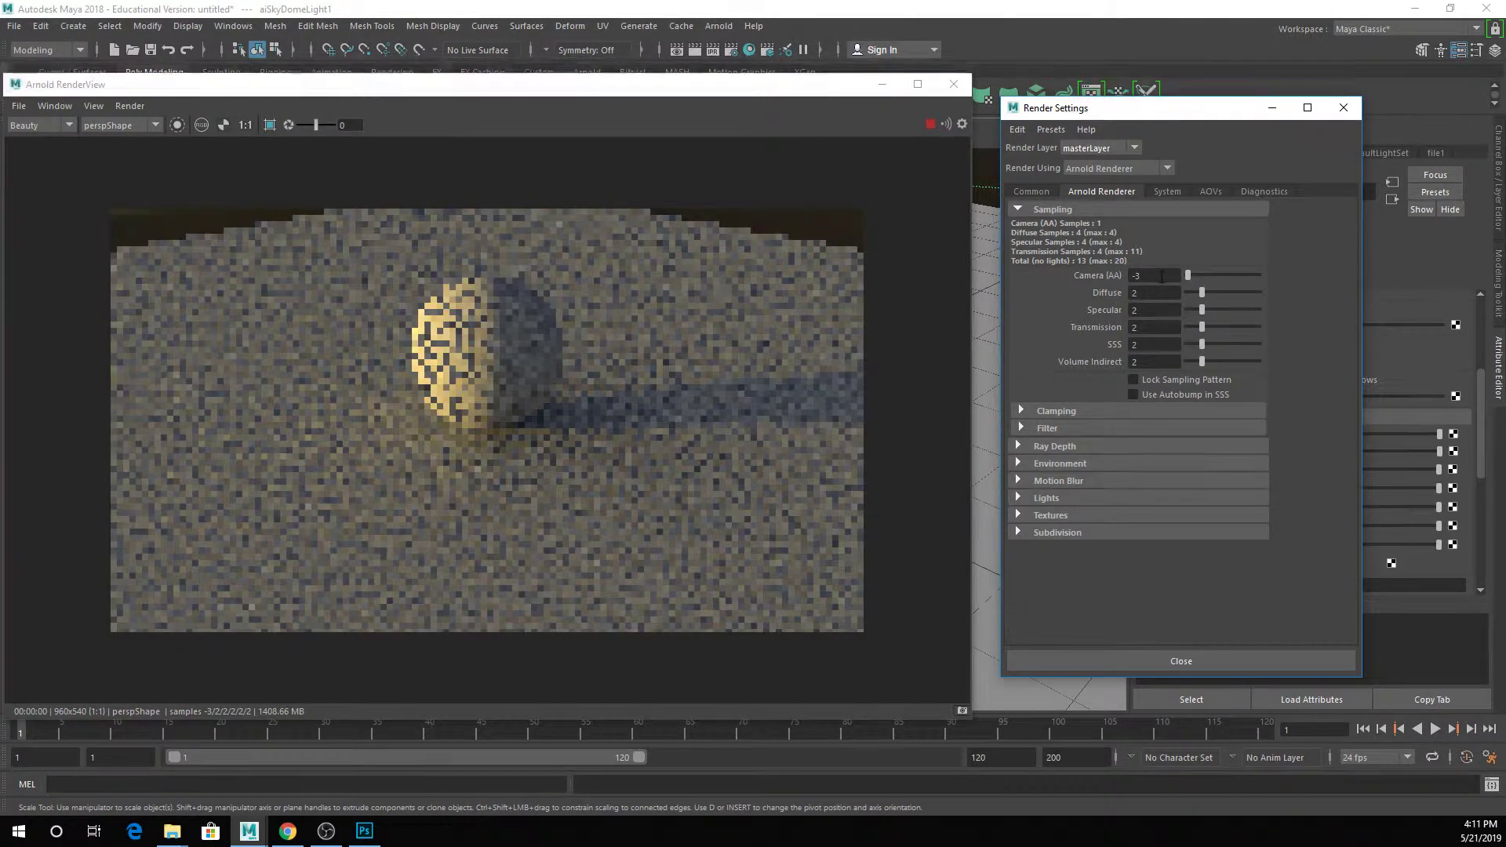
pyautogui.click(1153, 276)
pyautogui.write('5')
pyautogui.press('Return')
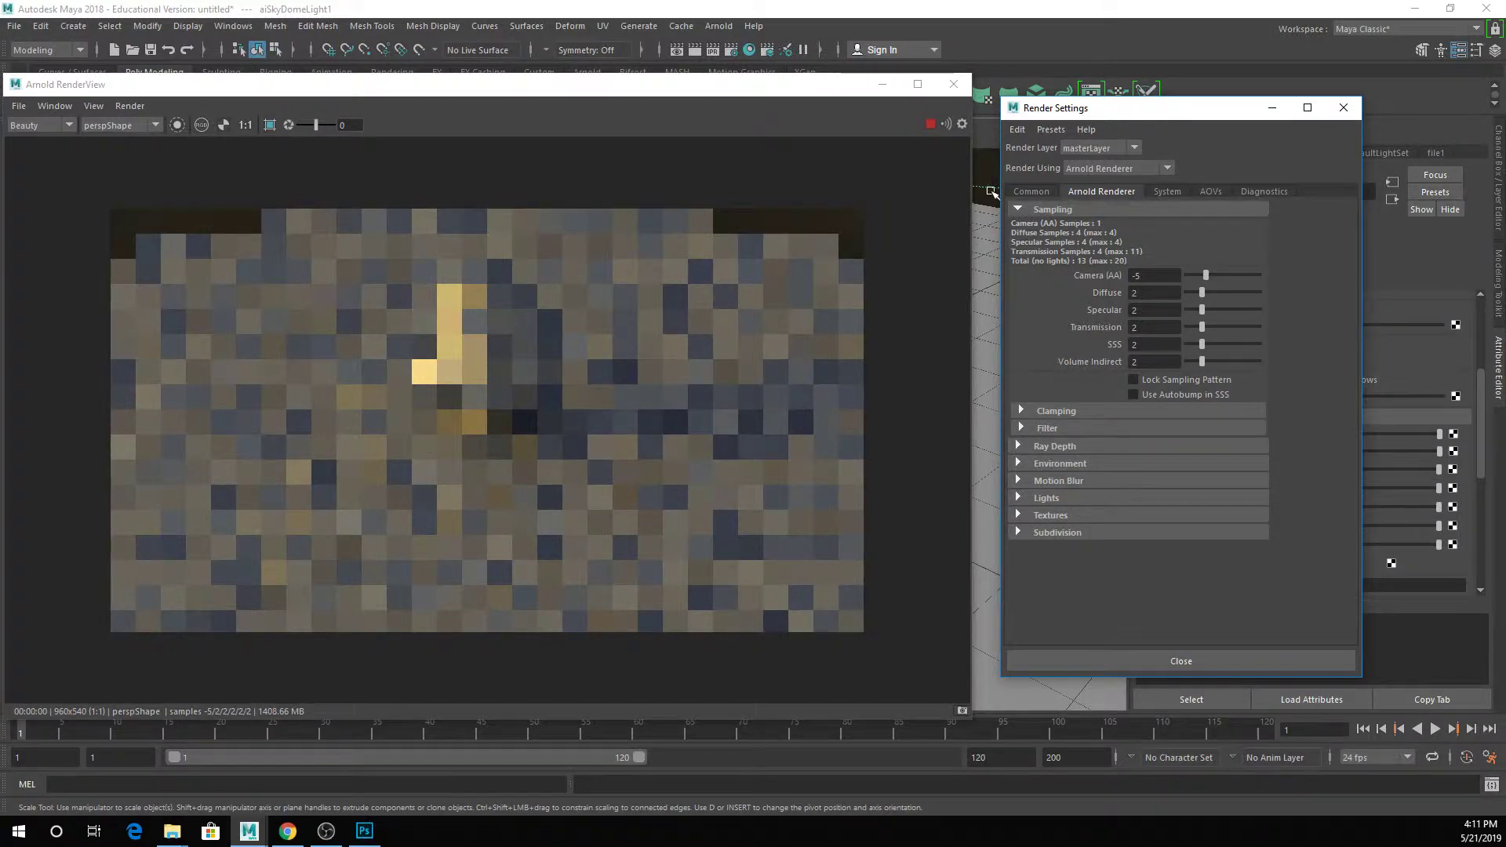
# Select the ground plane and hide it from the scene
pyautogui.click(991, 222)
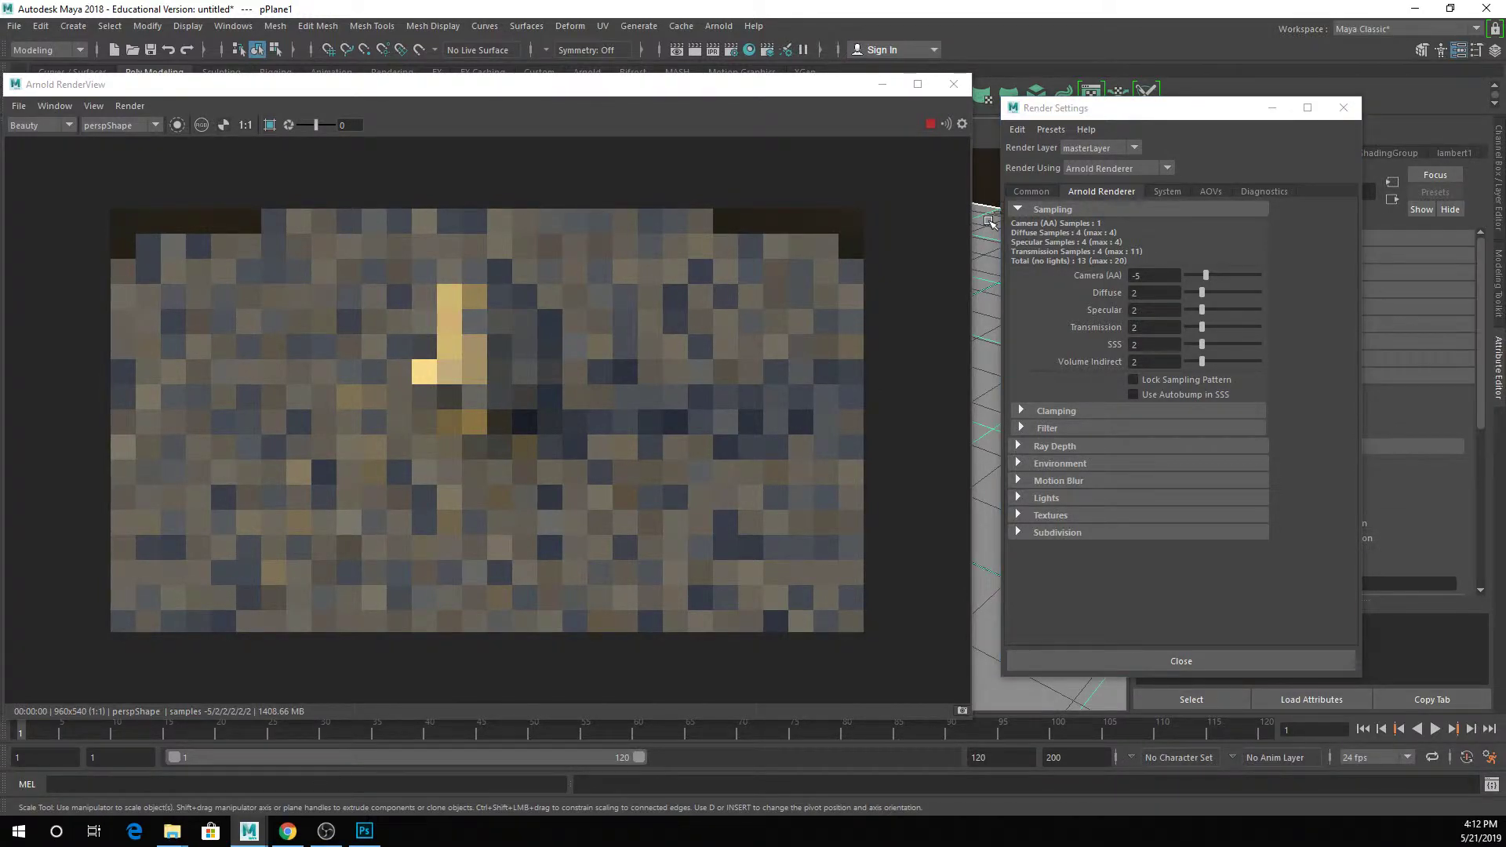
pyautogui.hotkey('ctrl', 'h')
# Select the skydome light, set its camera visibility to 0, and return to the render window
pyautogui.click(991, 223)
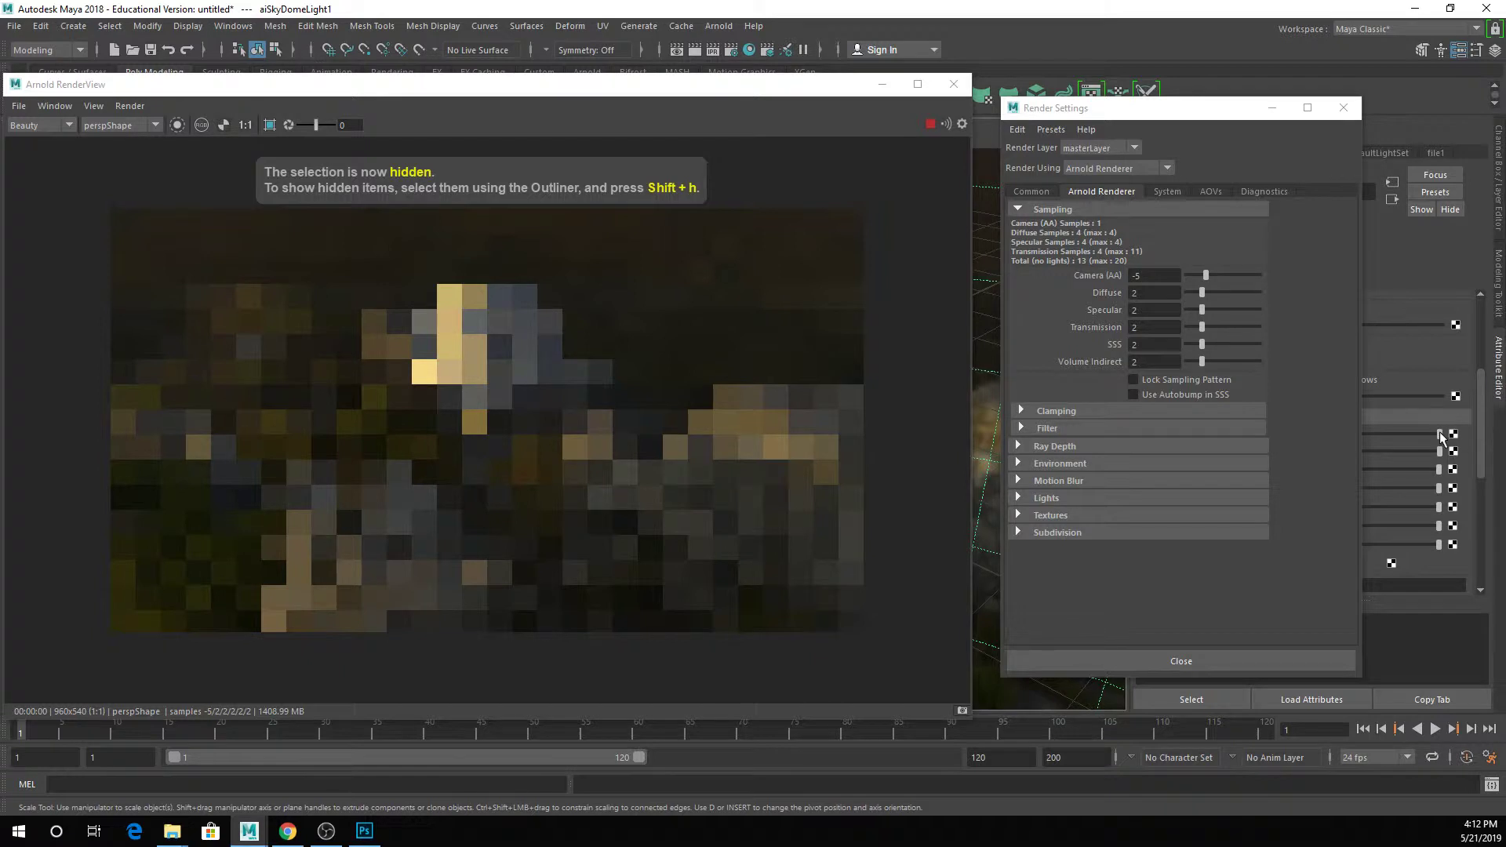
pyautogui.moveTo(1440, 435); pyautogui.dragTo(1073, 423)
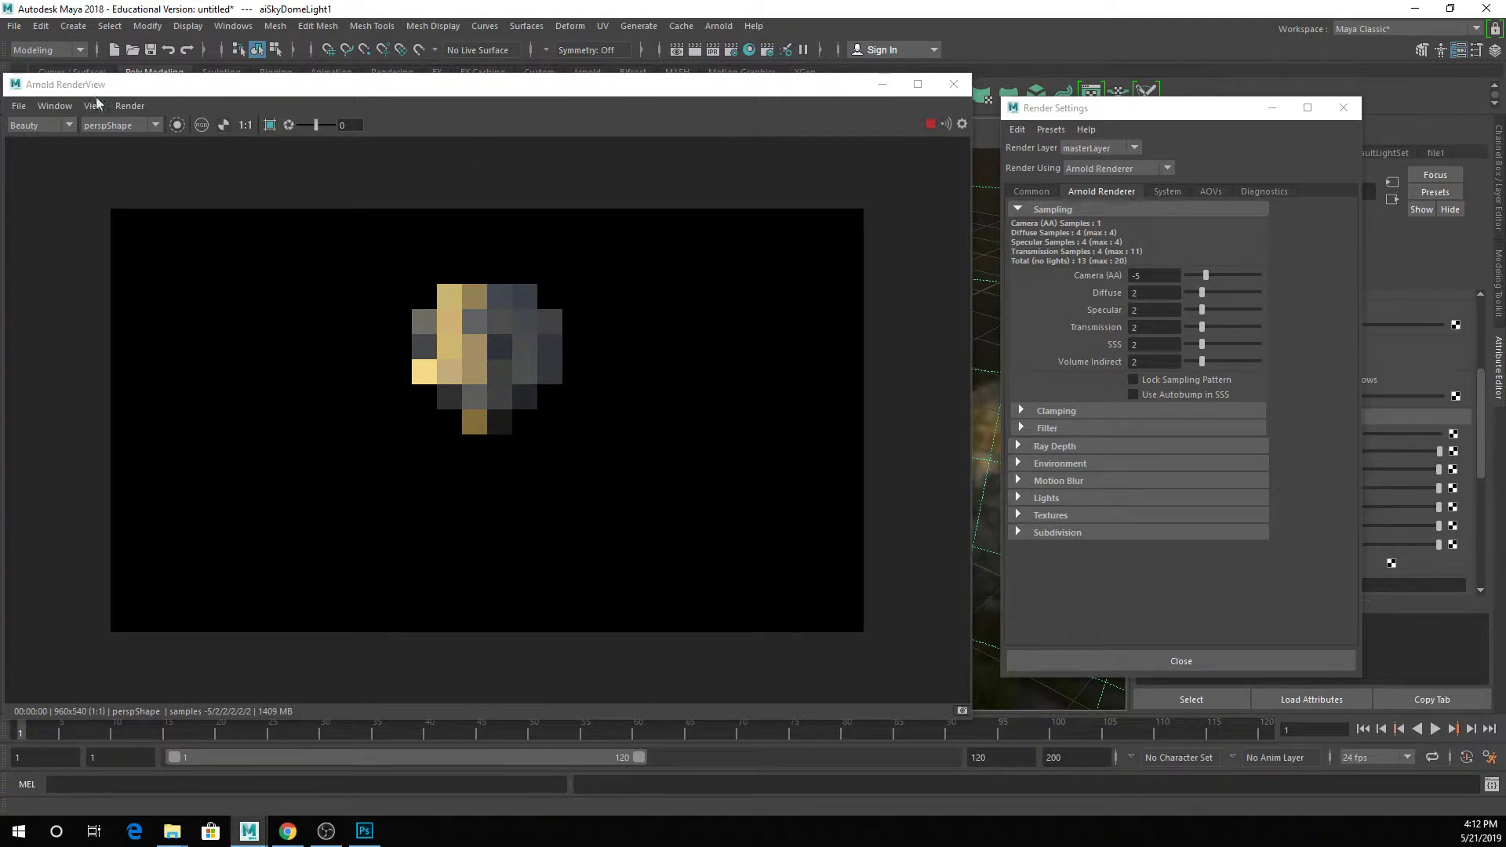
pyautogui.click(390, 423)
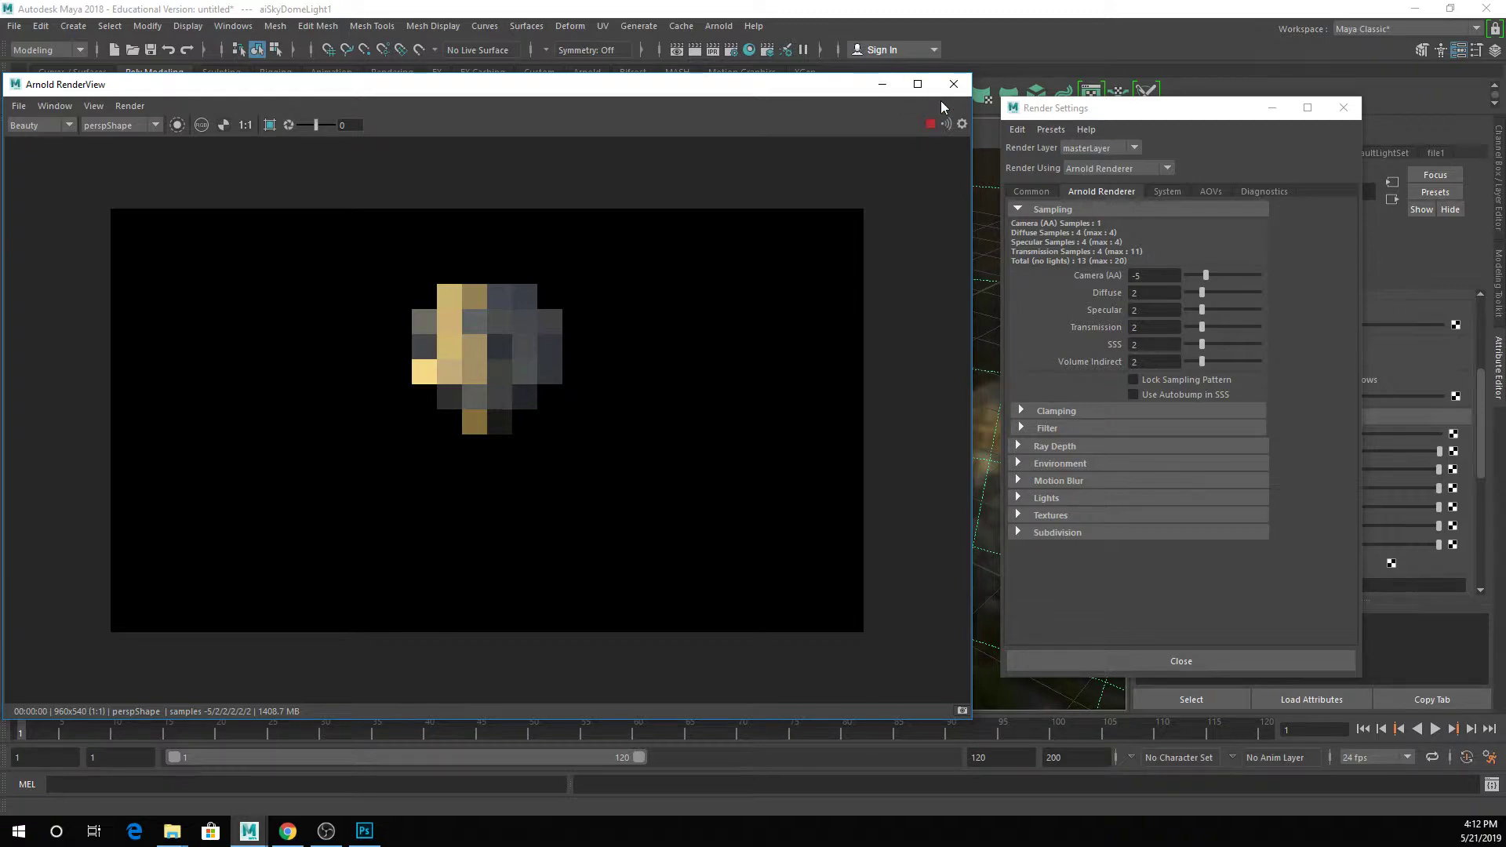
# Close the Arnold RenderView, set the Camera (AA) samples to 3, and move the Render Settings clear of the viewport
pyautogui.click(953, 83)
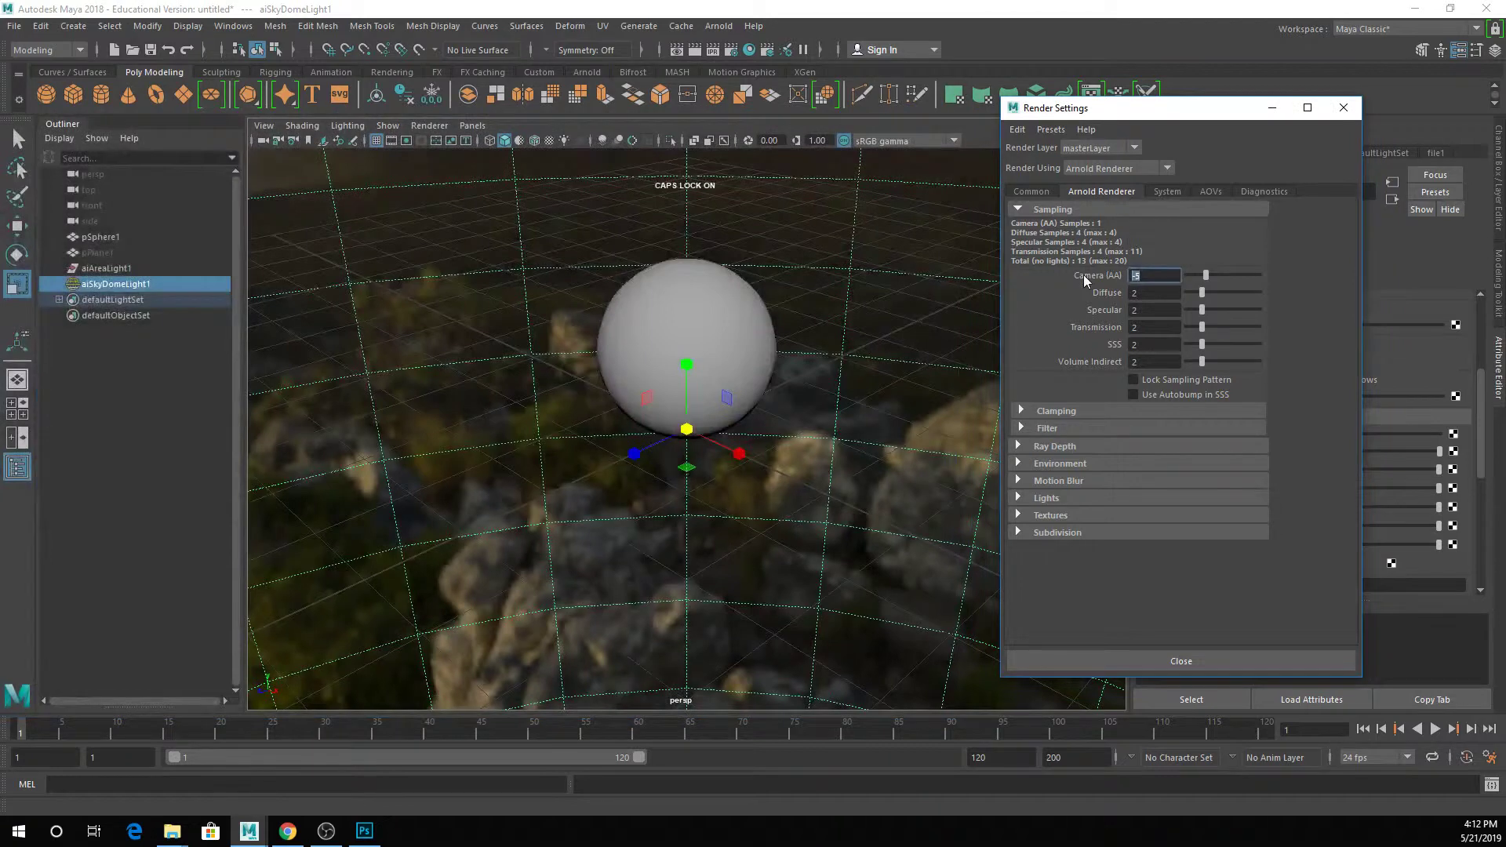
pyautogui.write('3')
pyautogui.press('Return')
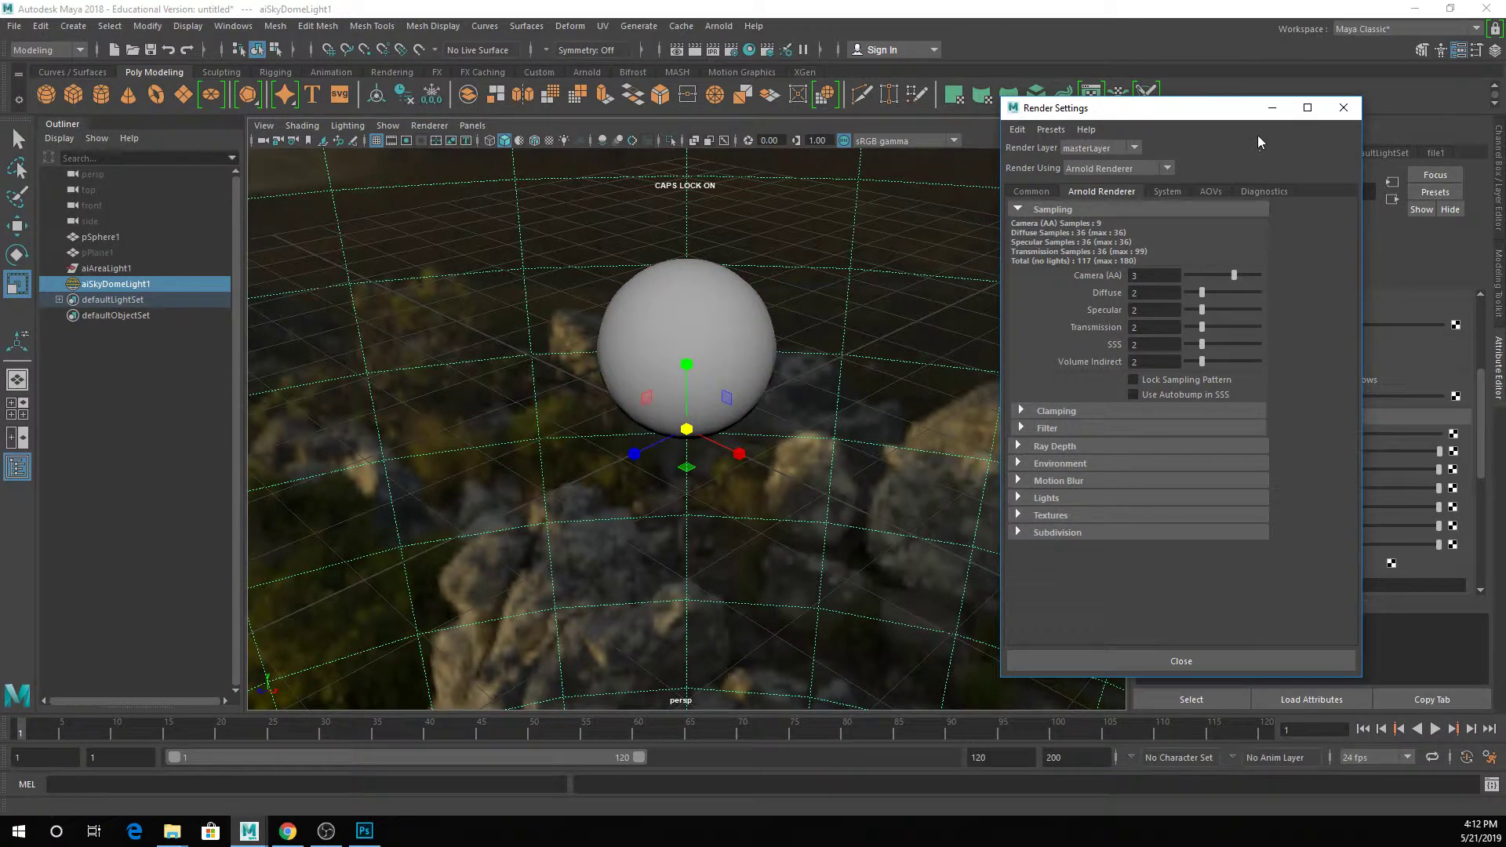
pyautogui.moveTo(1200, 116); pyautogui.dragTo(1339, 135)
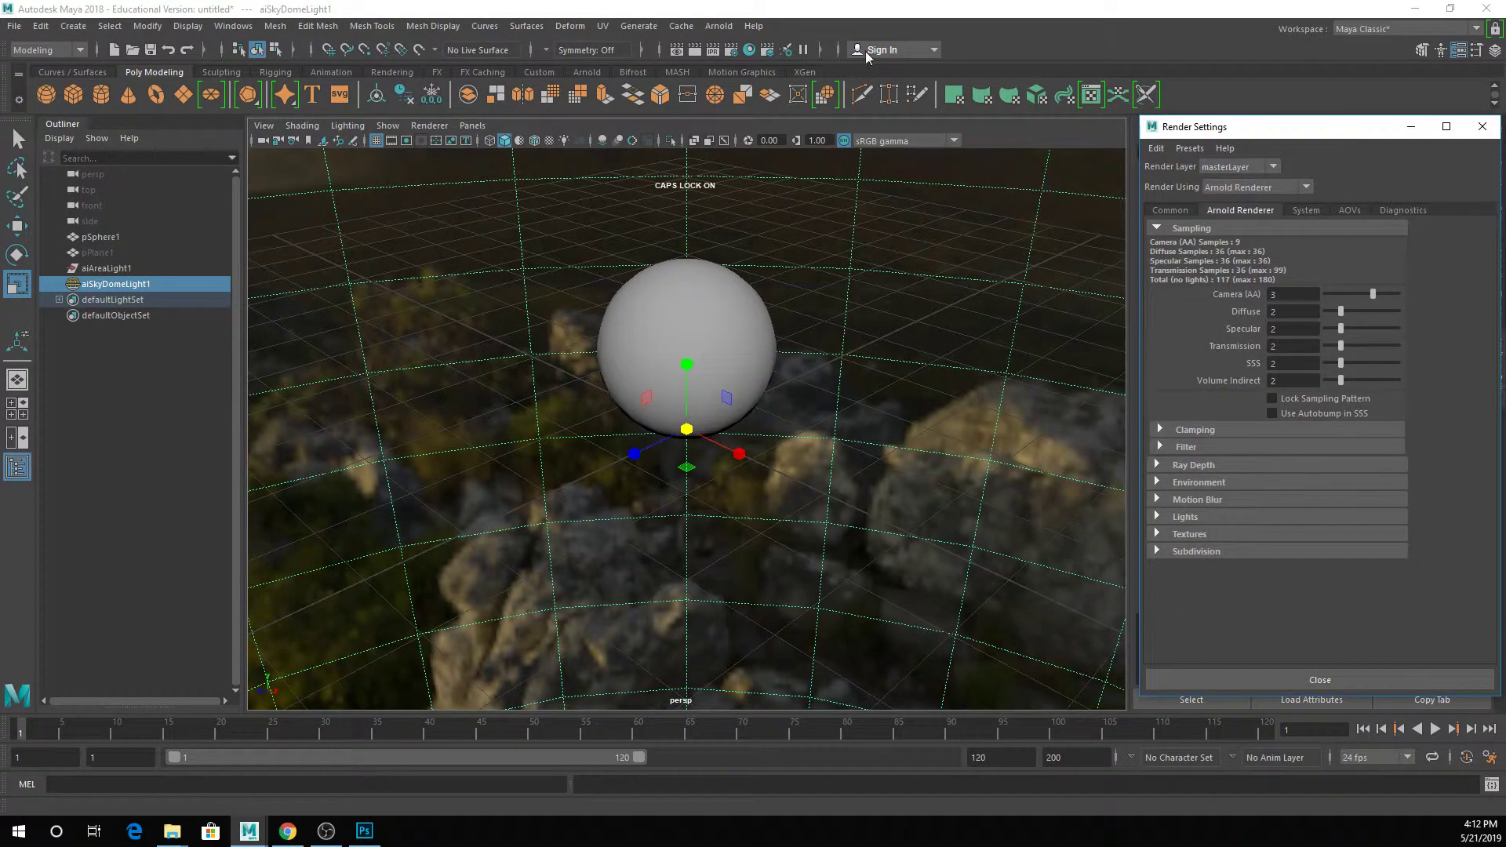
# Create a polygon plane under the sphere and enable Interactive Creation for polygon primitives
pyautogui.click(182, 94)
pyautogui.moveTo(634, 454); pyautogui.dragTo(663, 448)
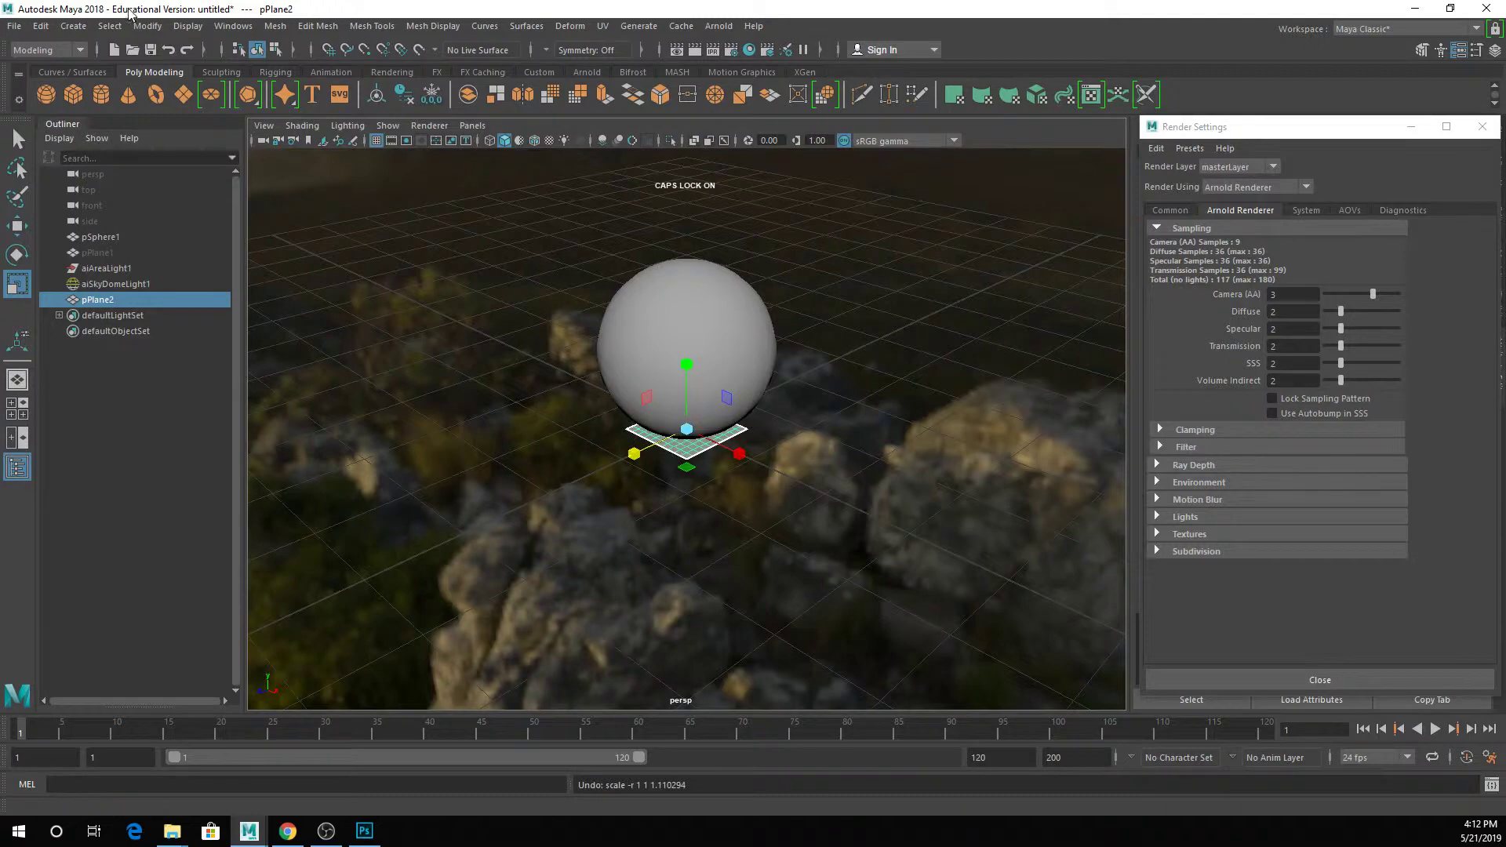
pyautogui.click(78, 24)
pyautogui.moveTo(120, 82)
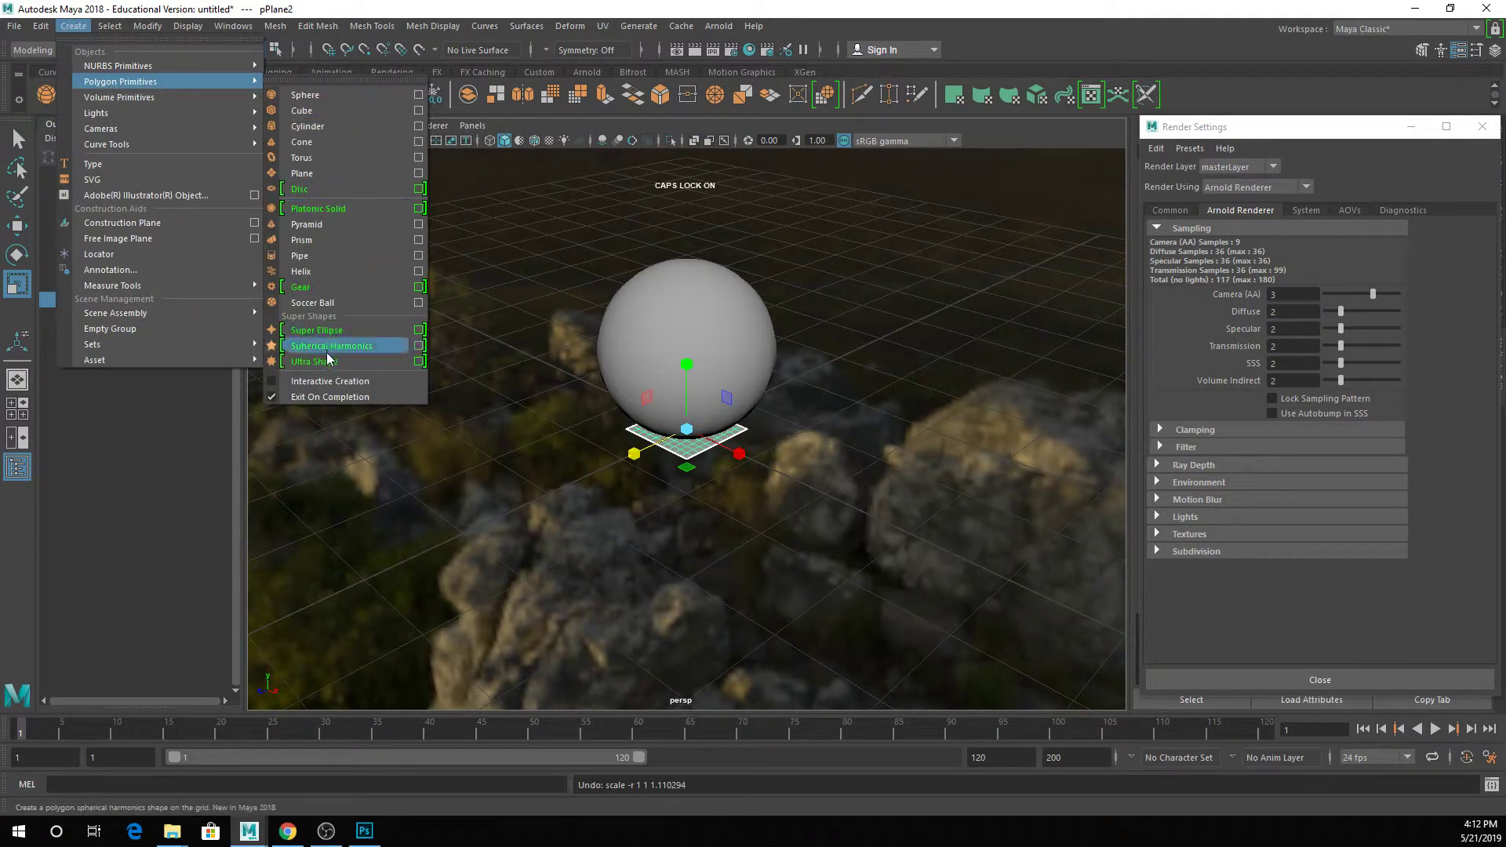
pyautogui.click(325, 381)
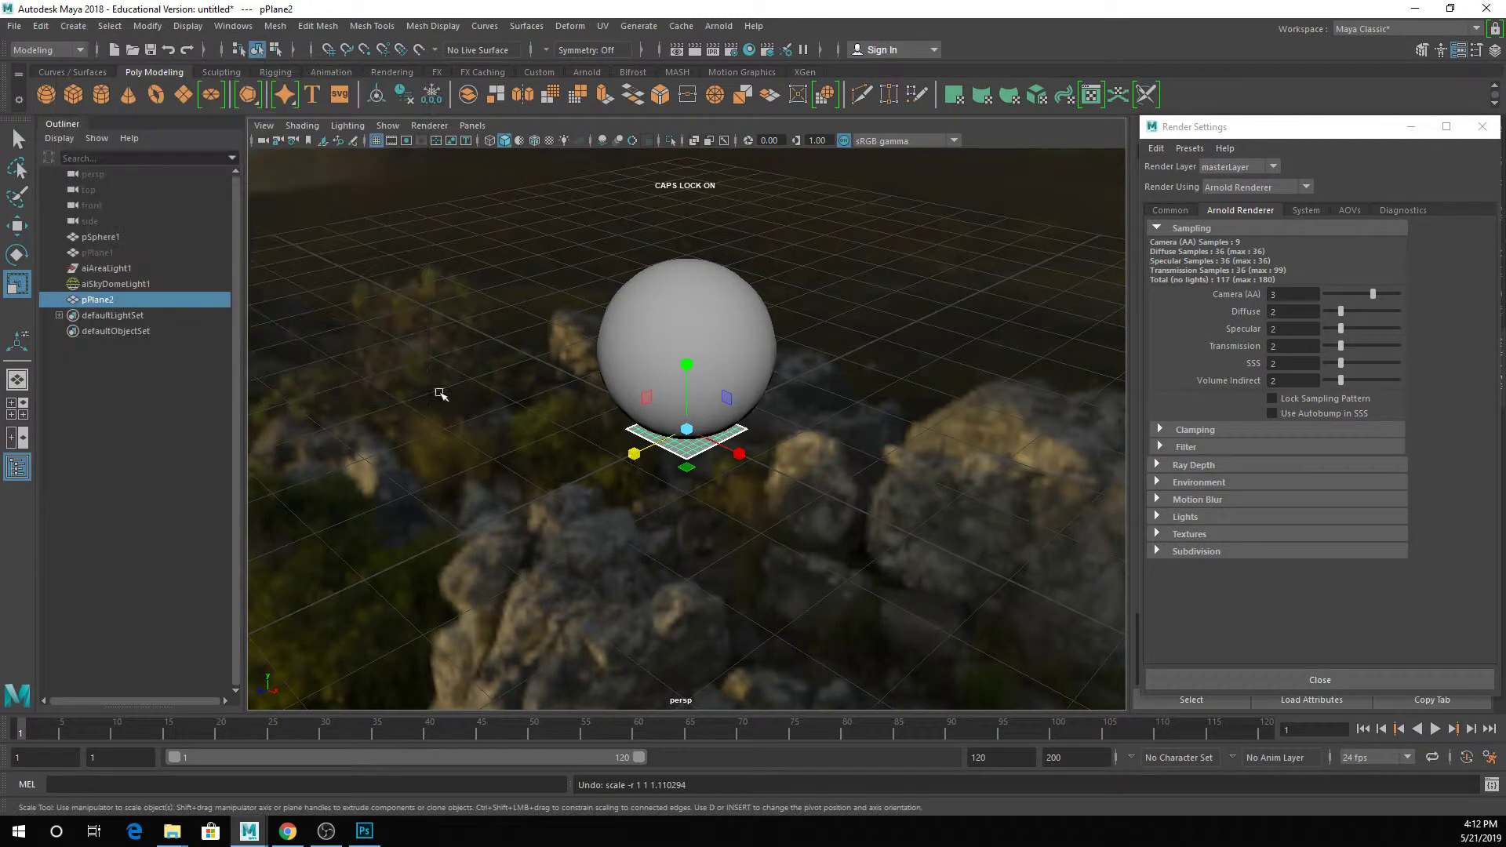
# Put the Render Settings away and set the new plane's Subdivisions Width and Subdivisions Height to 50
pyautogui.click(1411, 126)
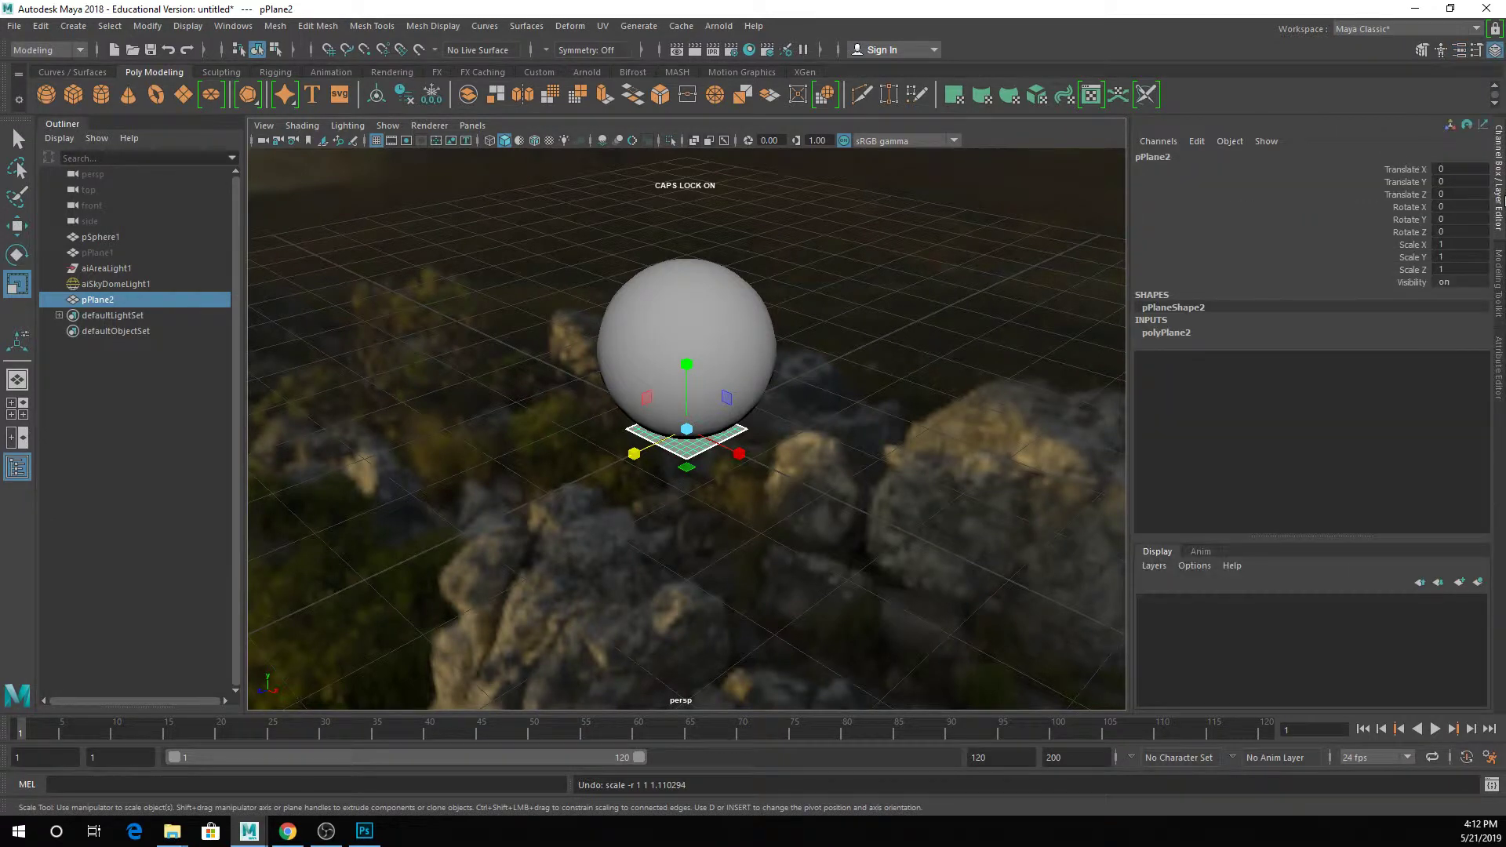
pyautogui.hotkey('ctrl', 'a')
pyautogui.click(1170, 336)
pyautogui.moveTo(1388, 375); pyautogui.dragTo(1390, 384)
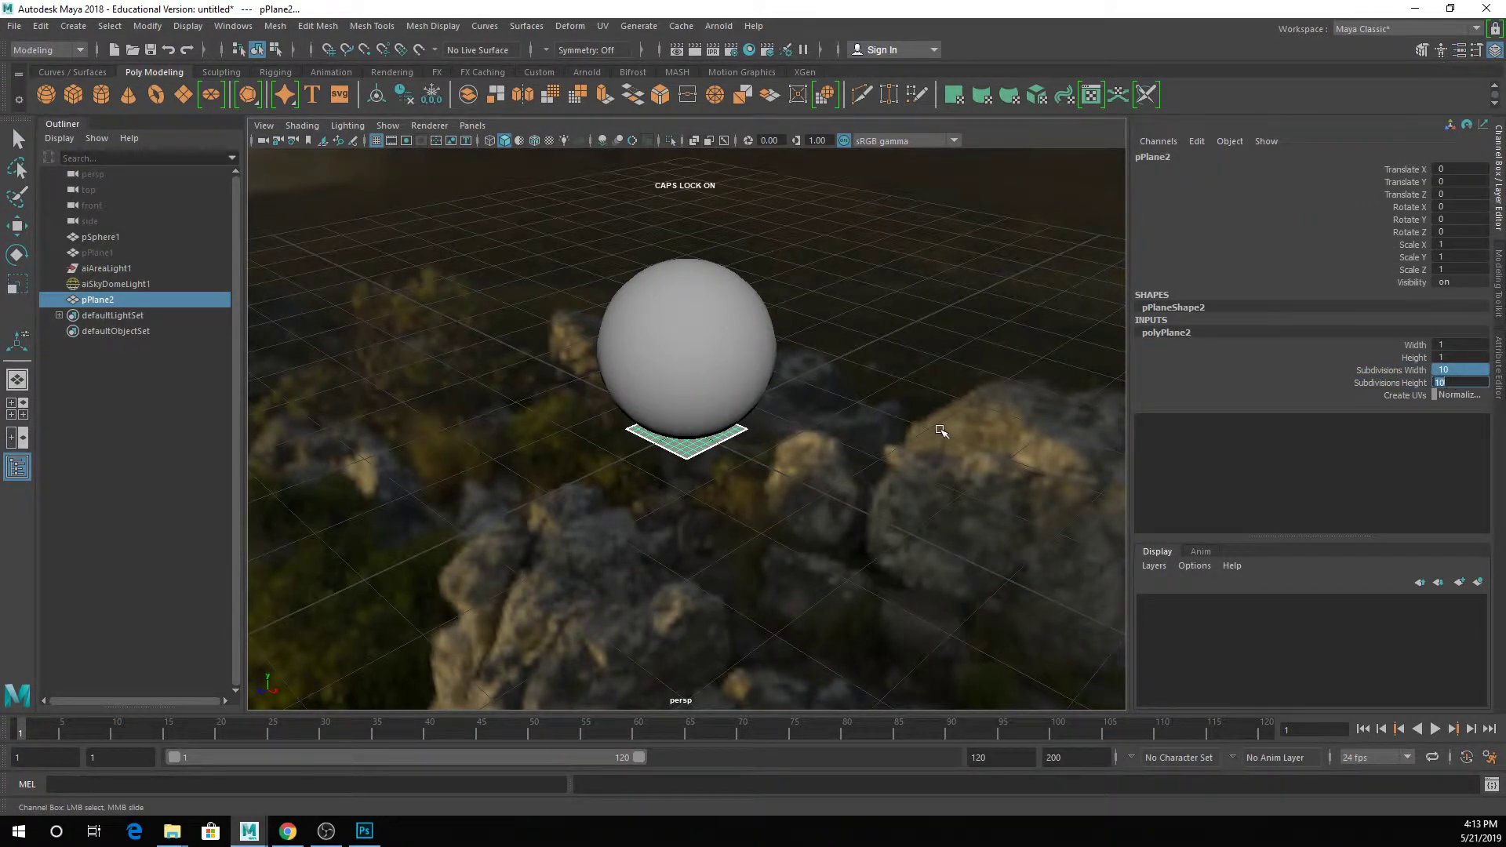
pyautogui.write('50')
pyautogui.press('Return')
# Scale the plane uniformly to about 14.035 and isolate it in the perspective viewport
pyautogui.press('r')
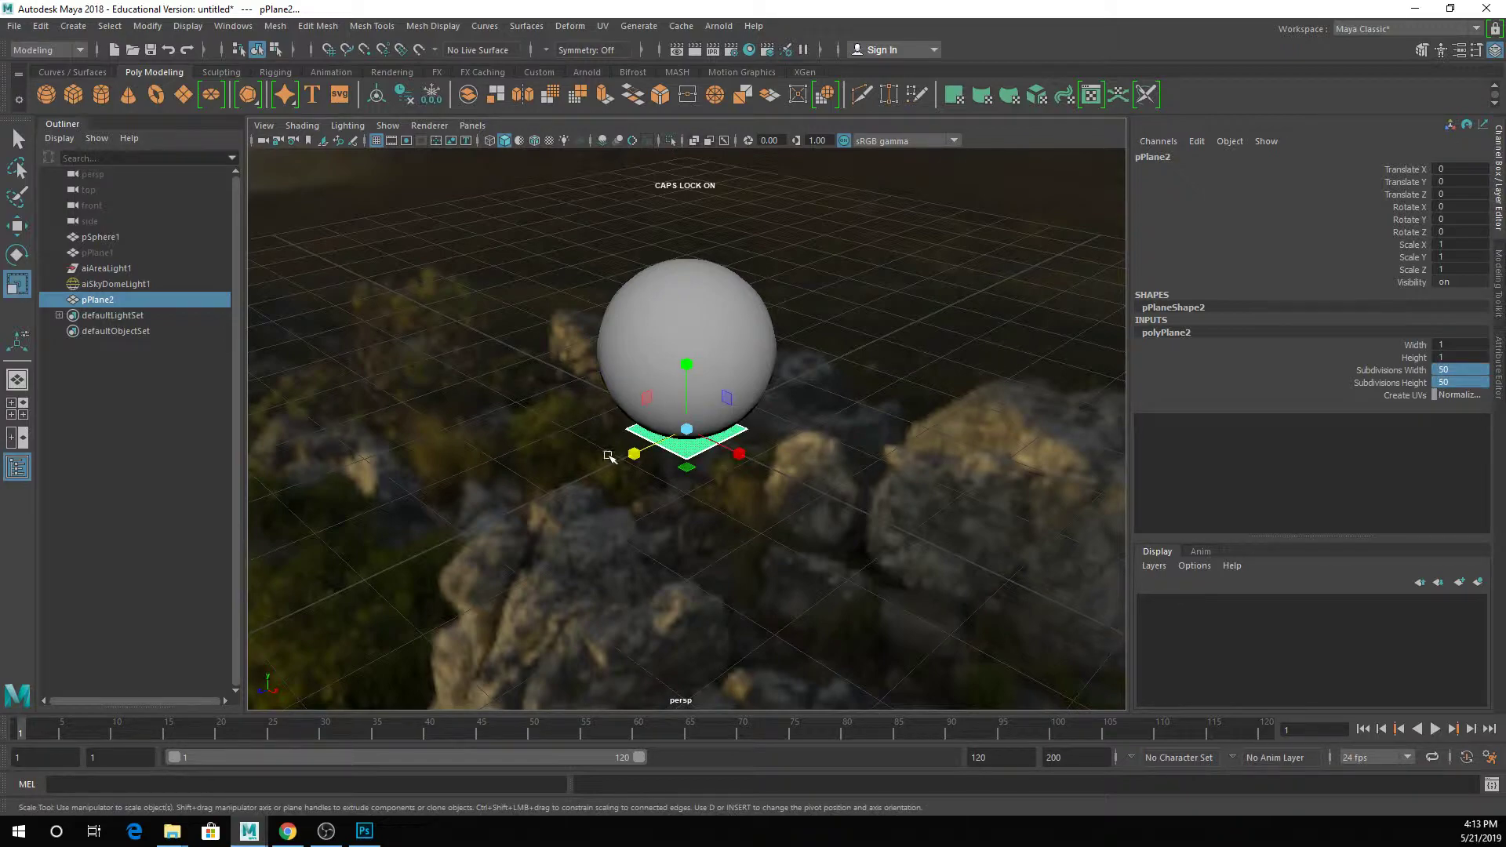
pyautogui.moveTo(686, 430); pyautogui.dragTo(1099, 392)
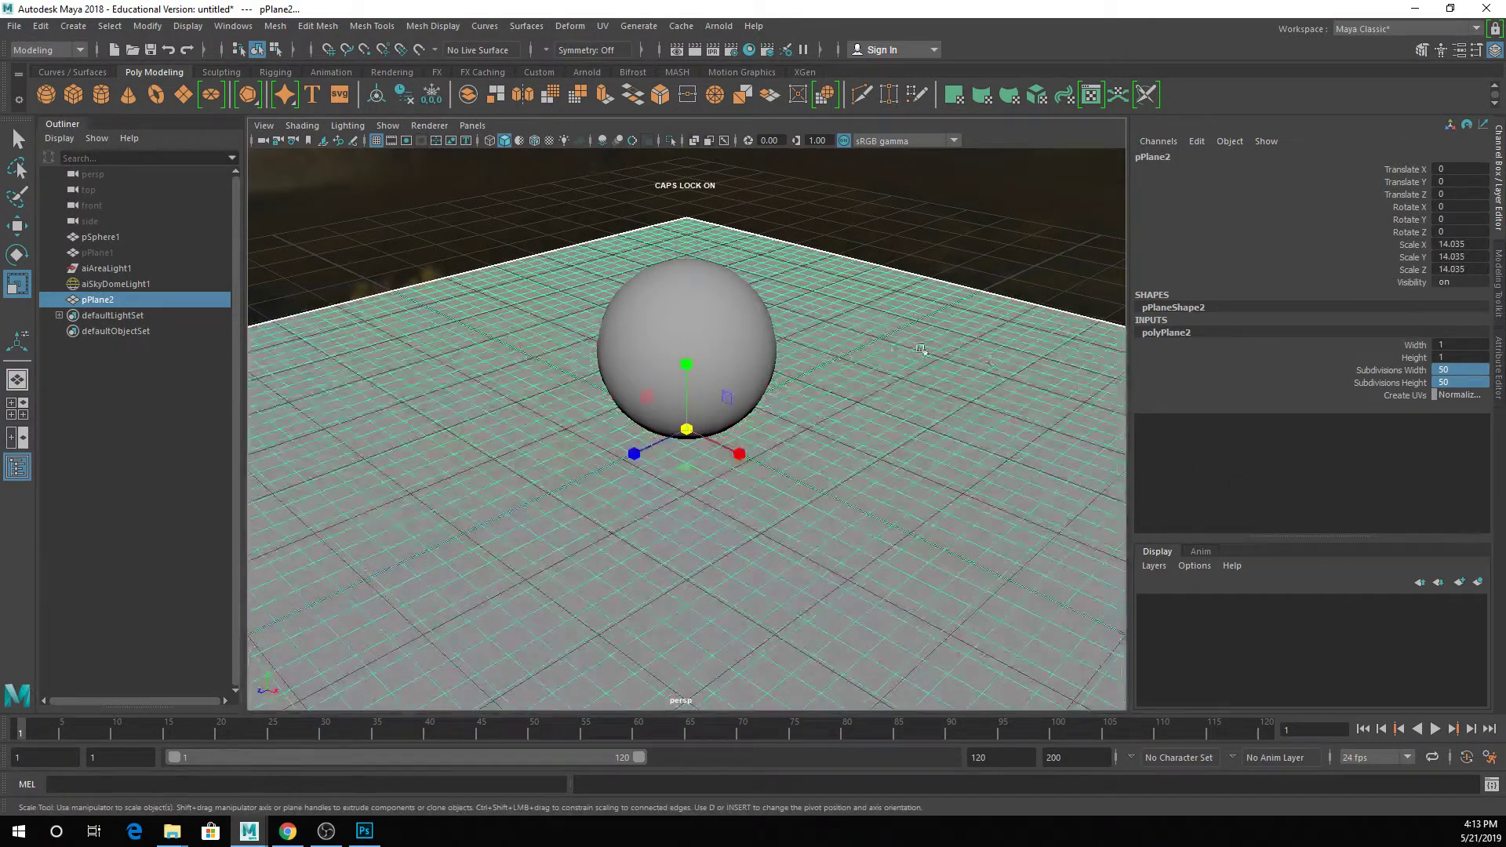
pyautogui.hotkey('ctrl', '1')
pyautogui.keyDown('alt'); pyautogui.moveTo(885, 339); pyautogui.dragTo(822, 366); pyautogui.keyUp('alt')
# Soft-select a face near the plane's far corner with a widened falloff and raise it into a hill
pyautogui.press('q')
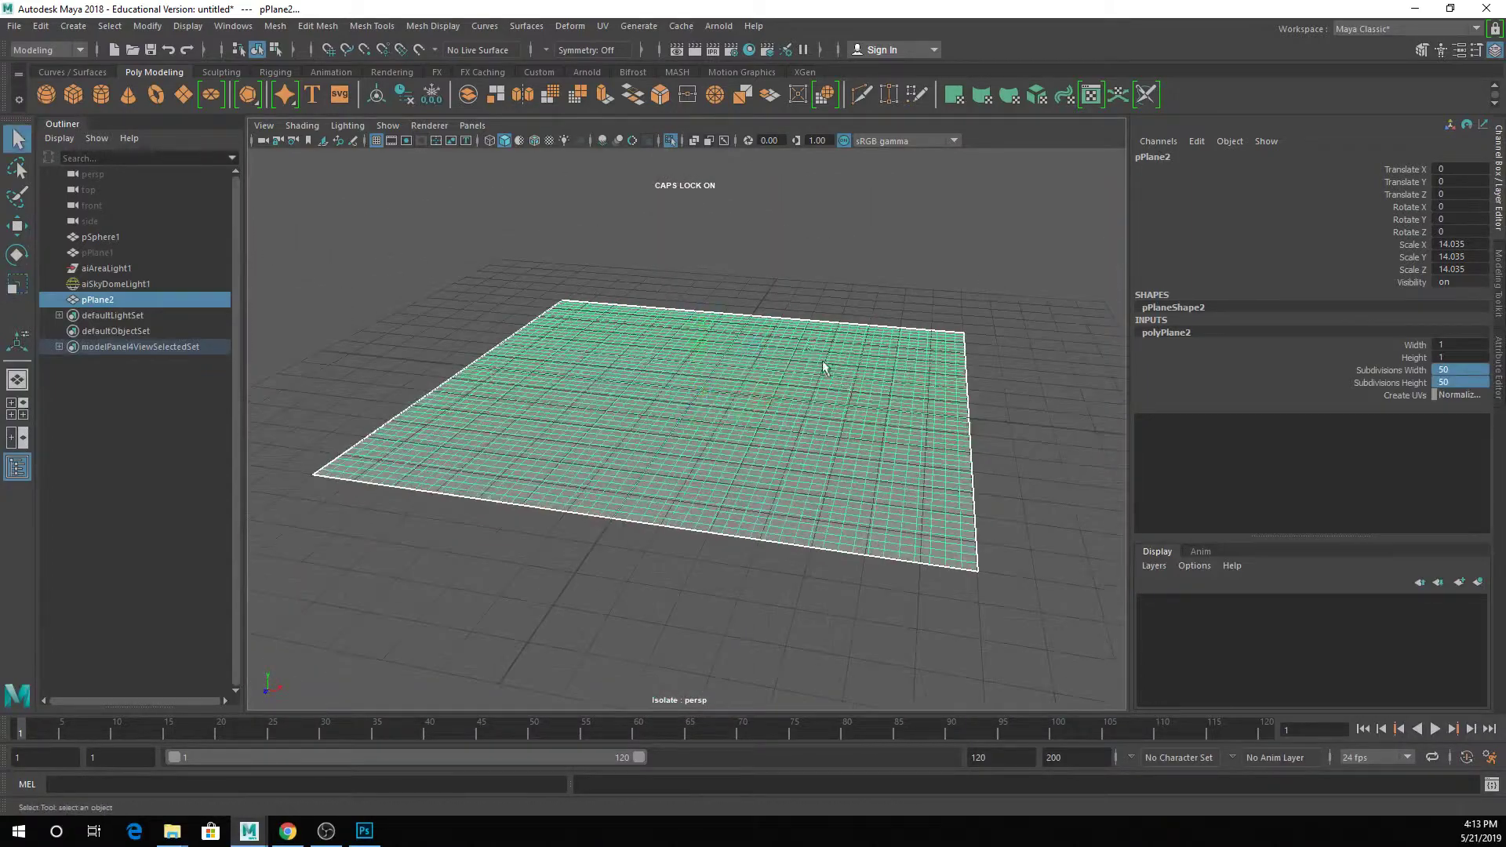
pyautogui.moveTo(510, 326); pyautogui.dragTo(577, 340, button='right')
pyautogui.click(596, 342)
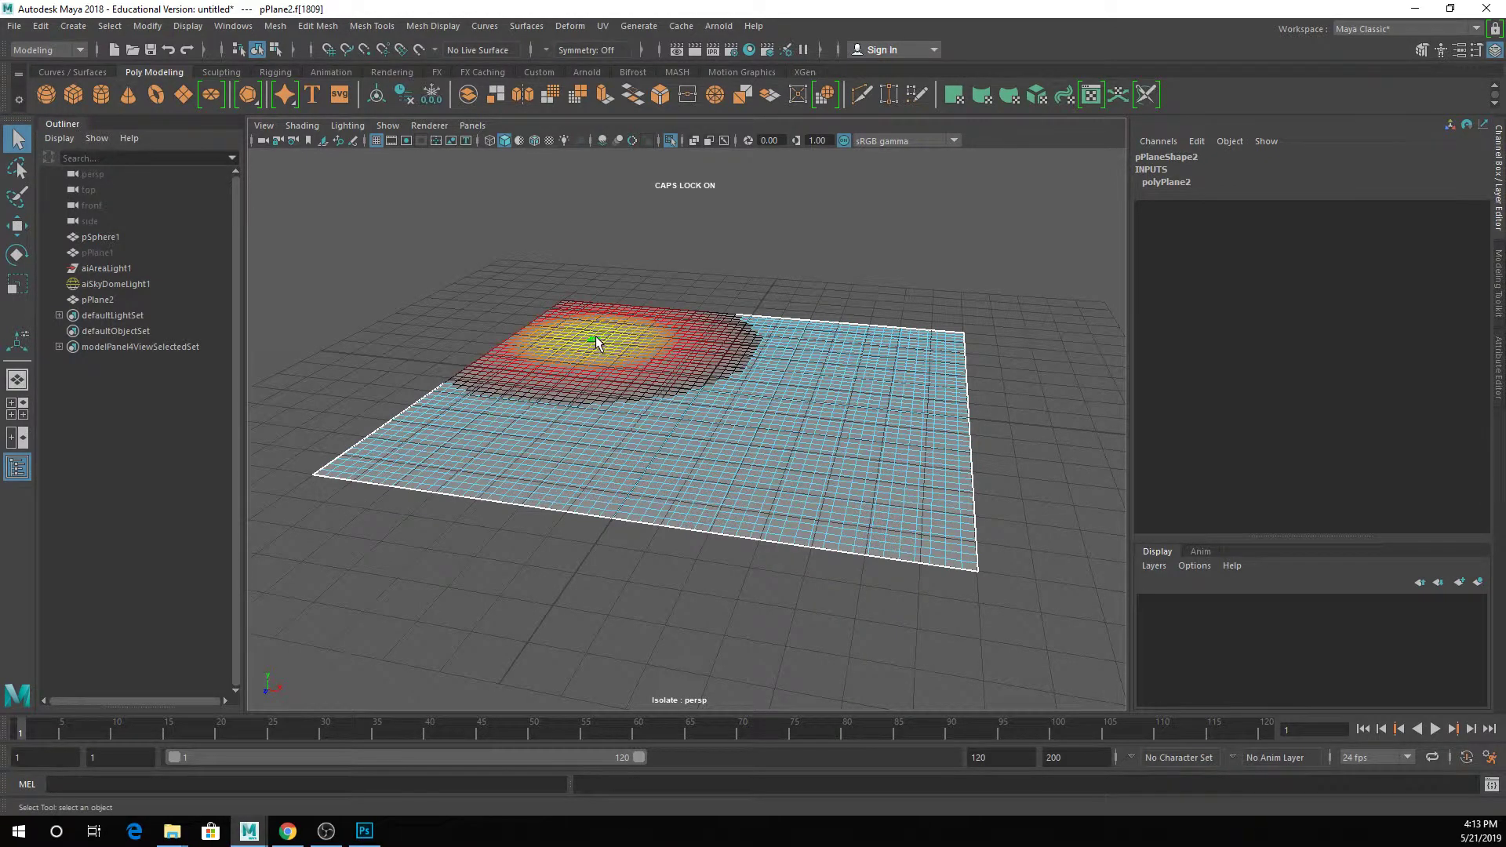
pyautogui.moveTo(596, 336); pyautogui.dragTo(802, 271)
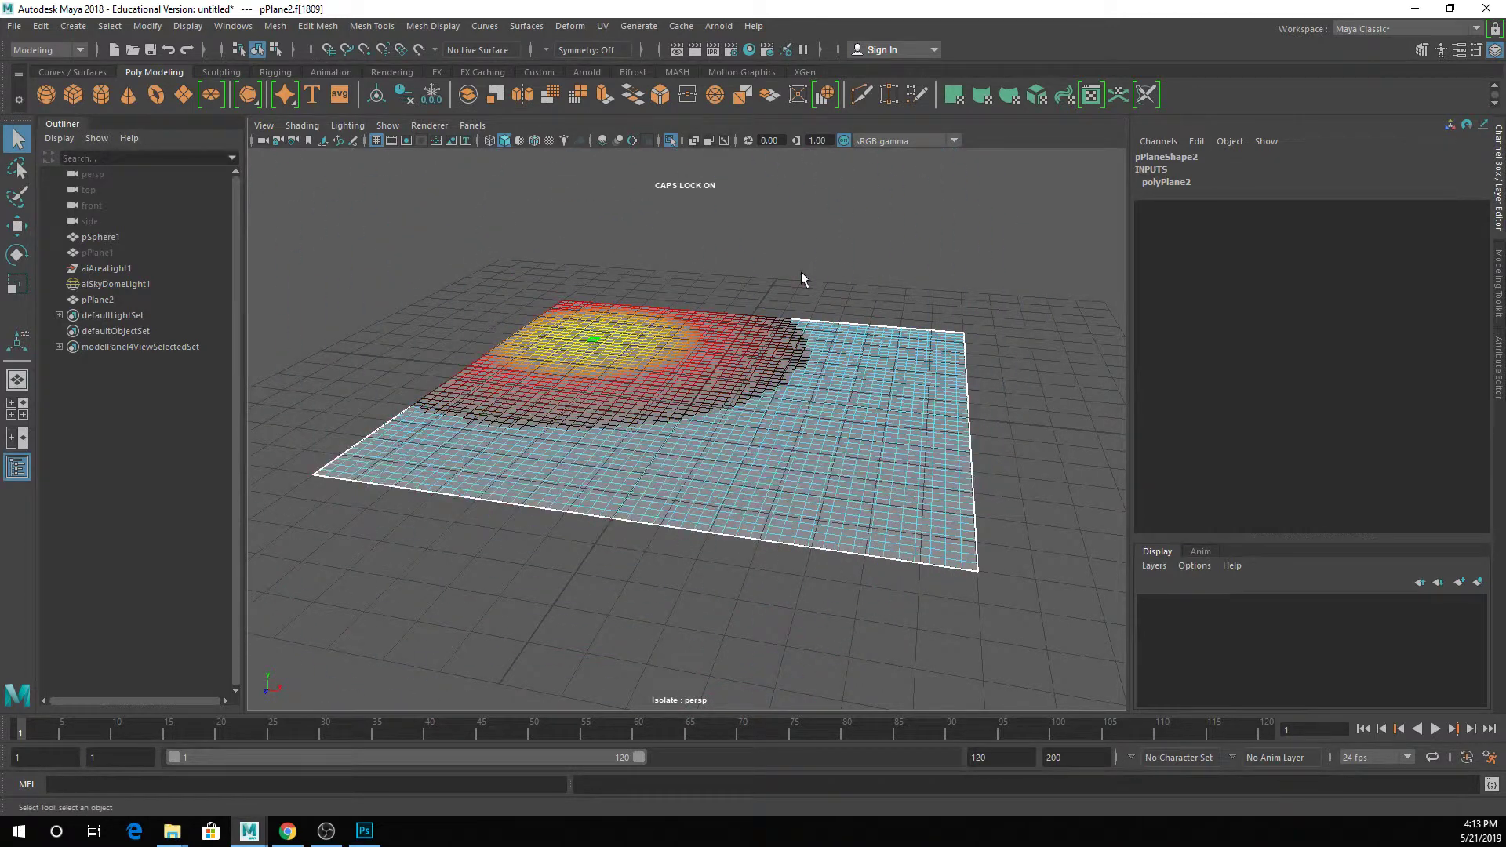
pyautogui.press('w')
pyautogui.moveTo(600, 279); pyautogui.dragTo(584, 173)
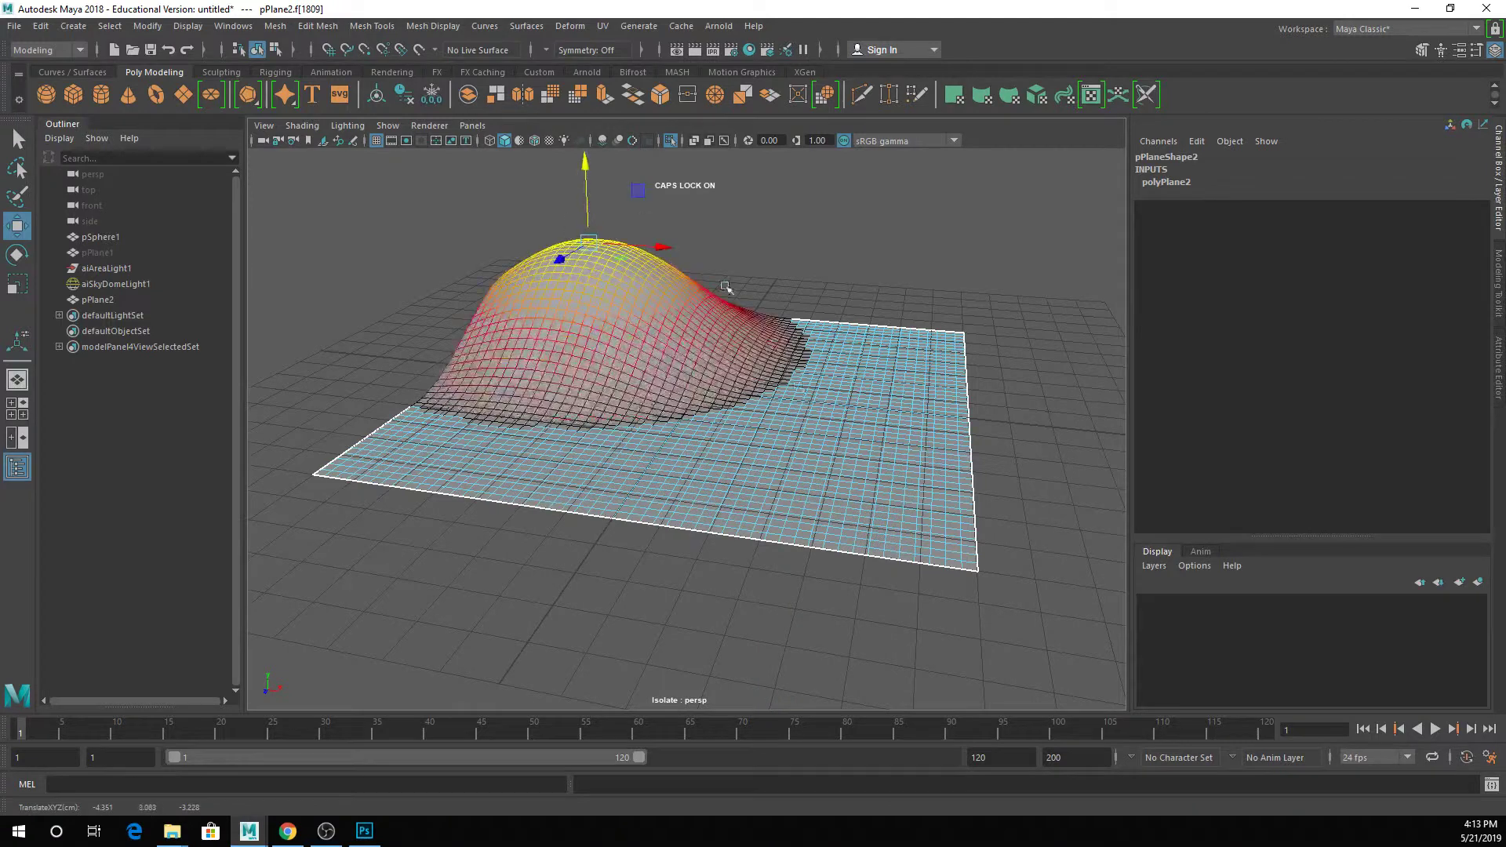
# Pull the plane's near corner area down, raise a second hill at its other far corner, and return to object mode
pyautogui.click(850, 457)
pyautogui.moveTo(850, 457); pyautogui.dragTo(848, 533)
pyautogui.click(914, 342)
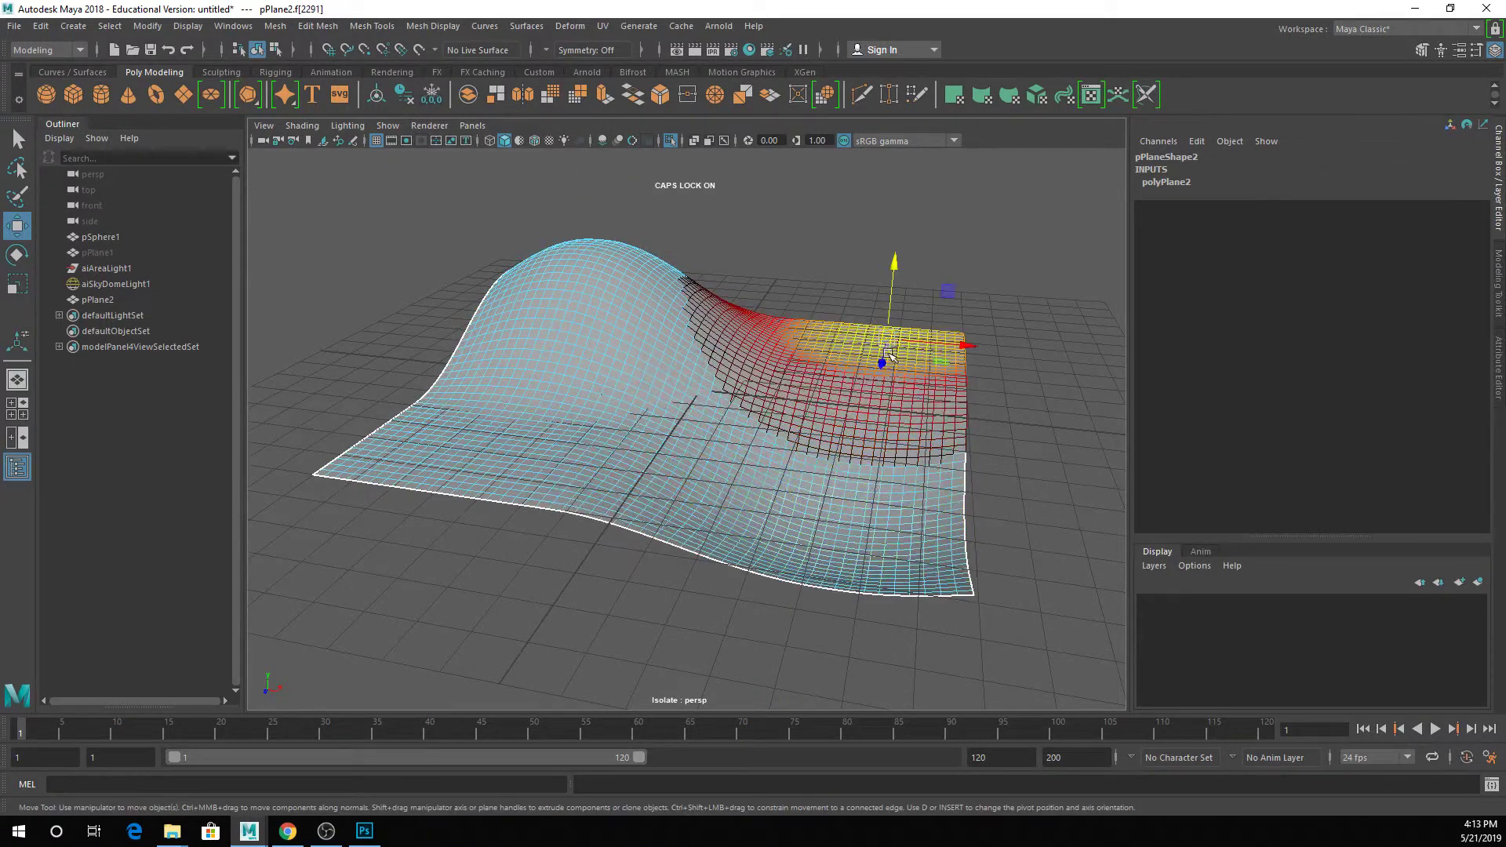
pyautogui.moveTo(917, 339); pyautogui.dragTo(915, 289)
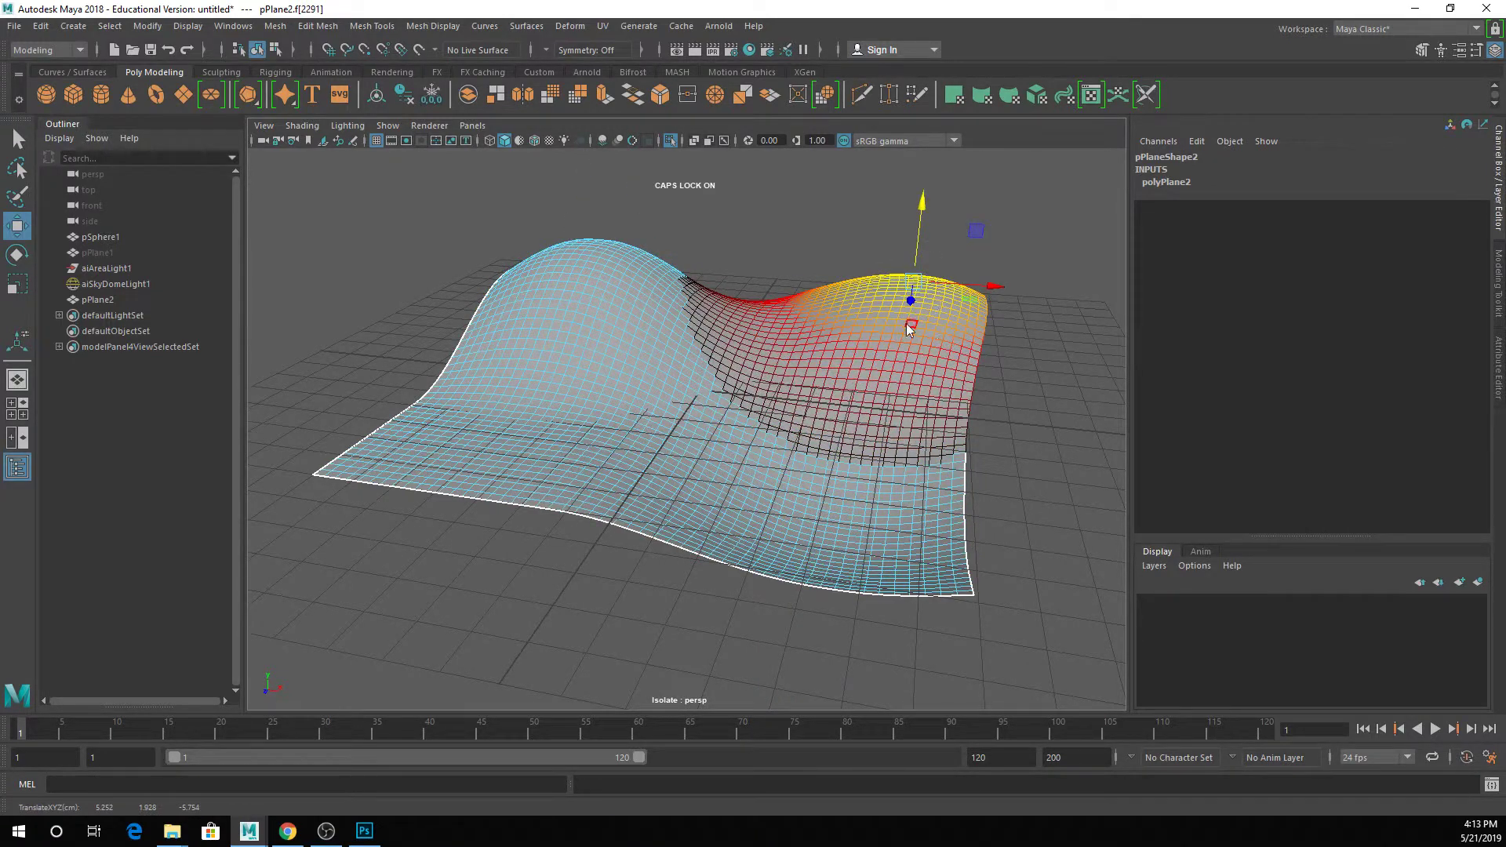
pyautogui.moveTo(915, 288); pyautogui.dragTo(1000, 264, button='right')
pyautogui.click(1042, 411)
pyautogui.keyDown('alt'); pyautogui.moveTo(1042, 410); pyautogui.dragTo(994, 360); pyautogui.keyUp('alt')
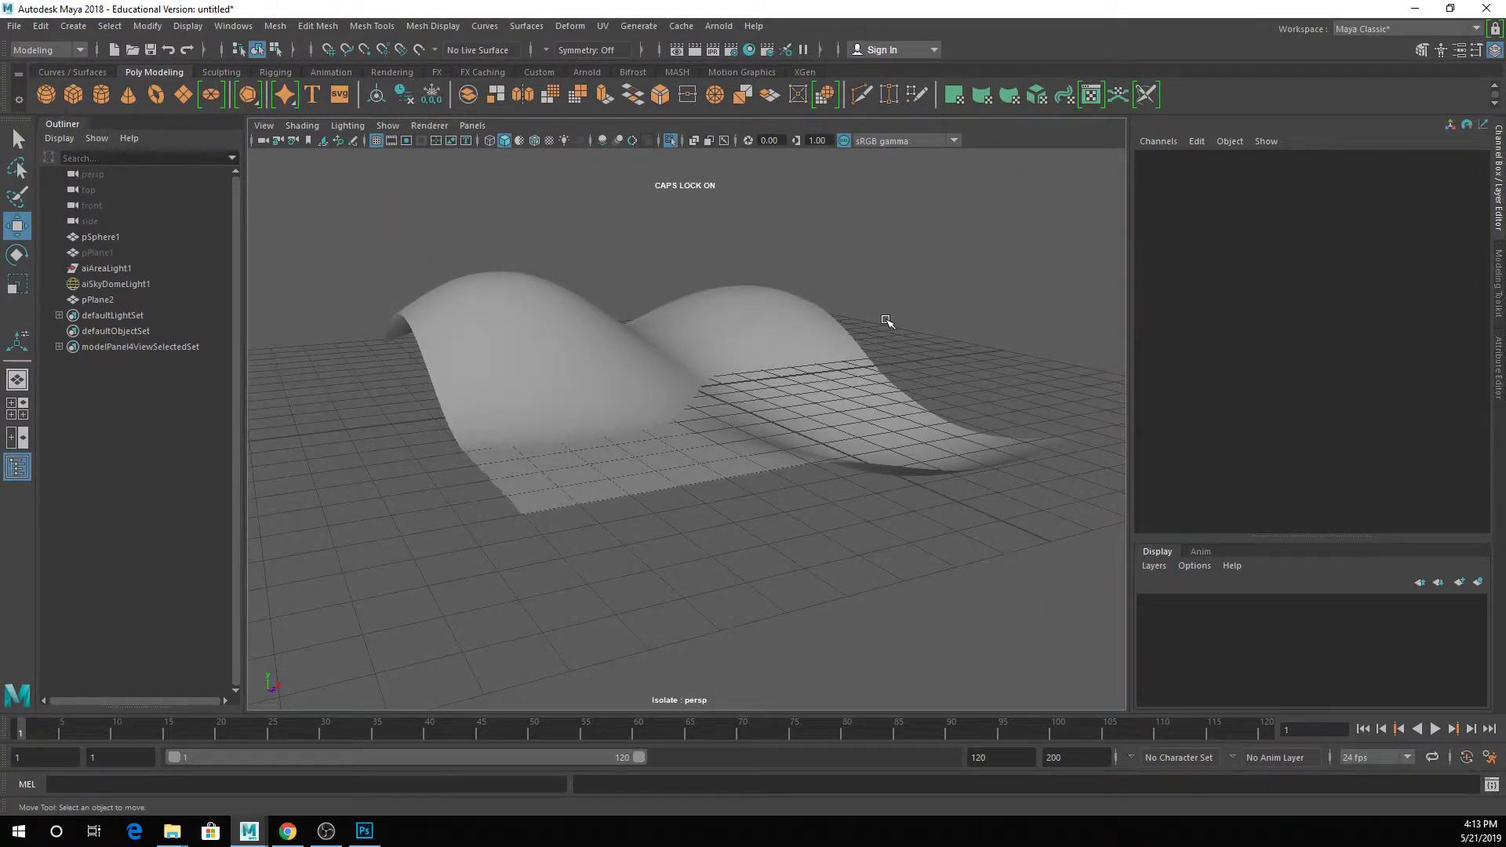
# Undo the soft-selection sculpting on the plane and reselect it as a whole object
pyautogui.hotkey('ctrl', 'z')
pyautogui.hotkey('ctrl', 'z')
pyautogui.hotkey('ctrl', 'z')
pyautogui.hotkey('ctrl', 'z')
pyautogui.hotkey('ctrl', 'z')
pyautogui.hotkey('ctrl', 'z')
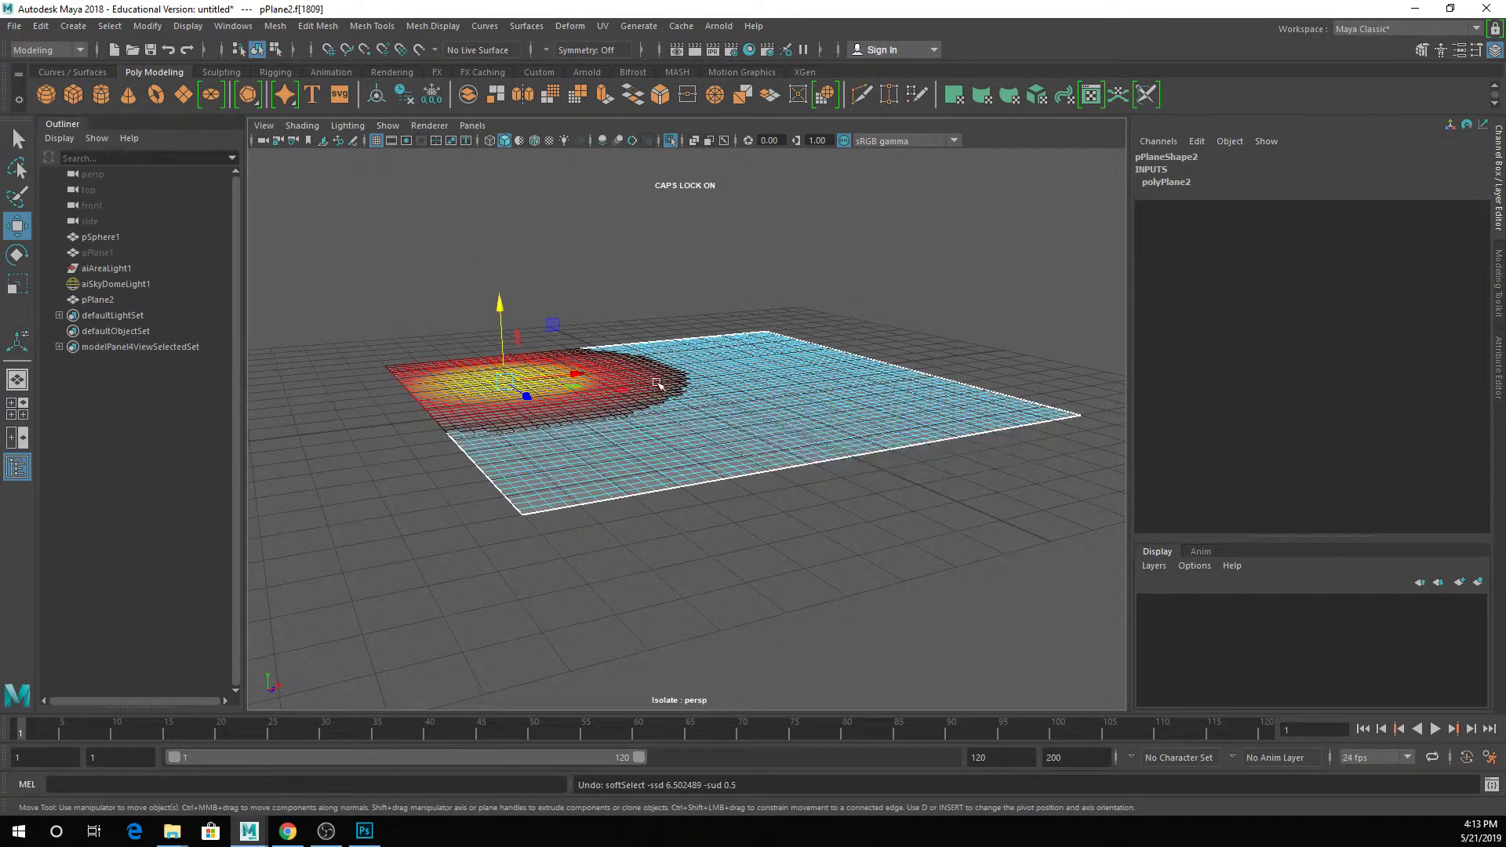
pyautogui.moveTo(690, 369); pyautogui.dragTo(738, 367, button='right')
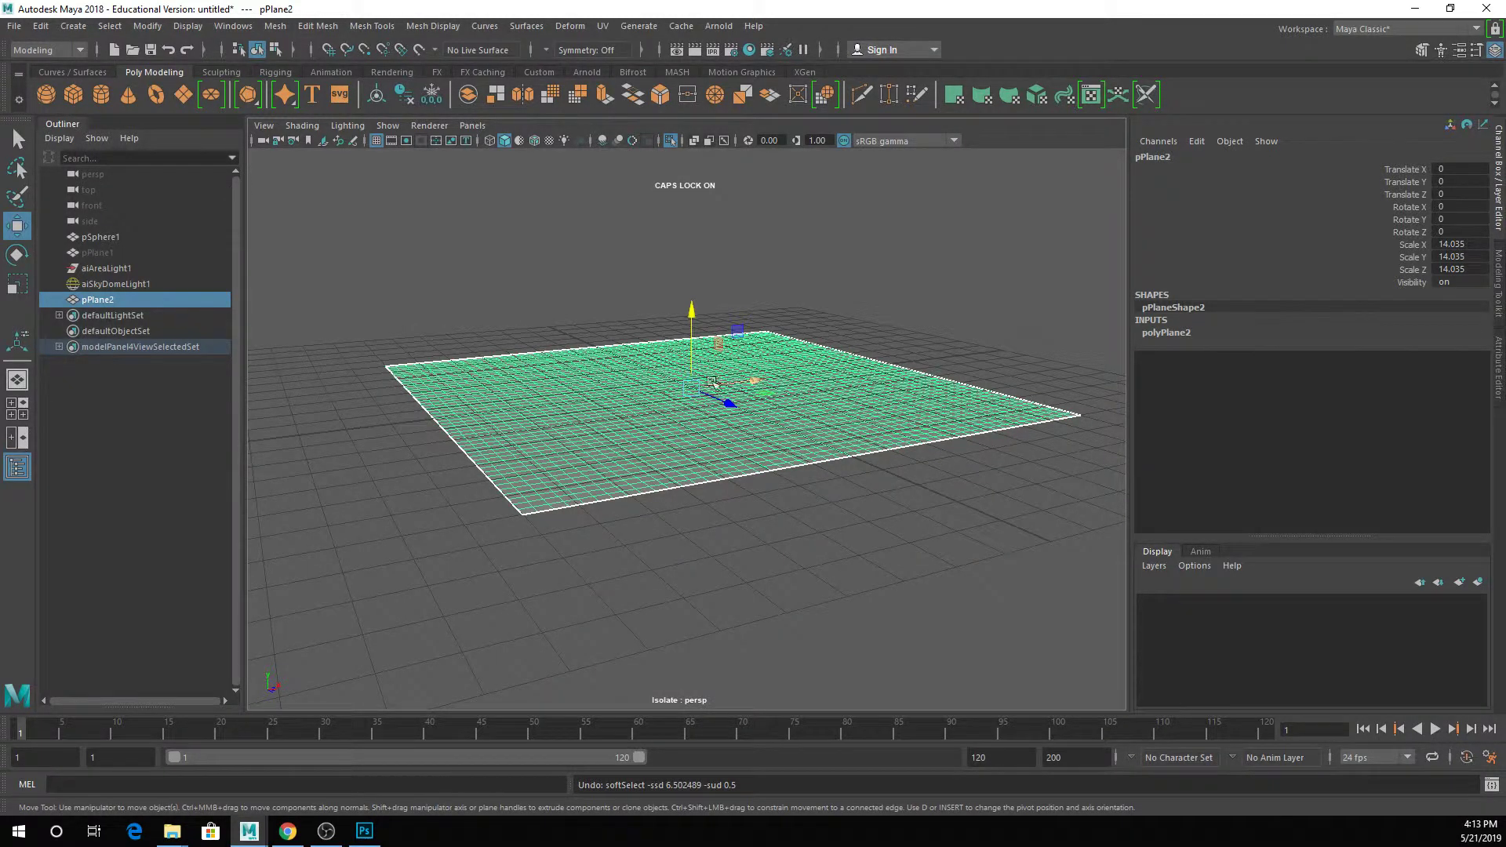
# Add a Texture deformer to the plane and assign a Noise texture to it
pyautogui.click(564, 28)
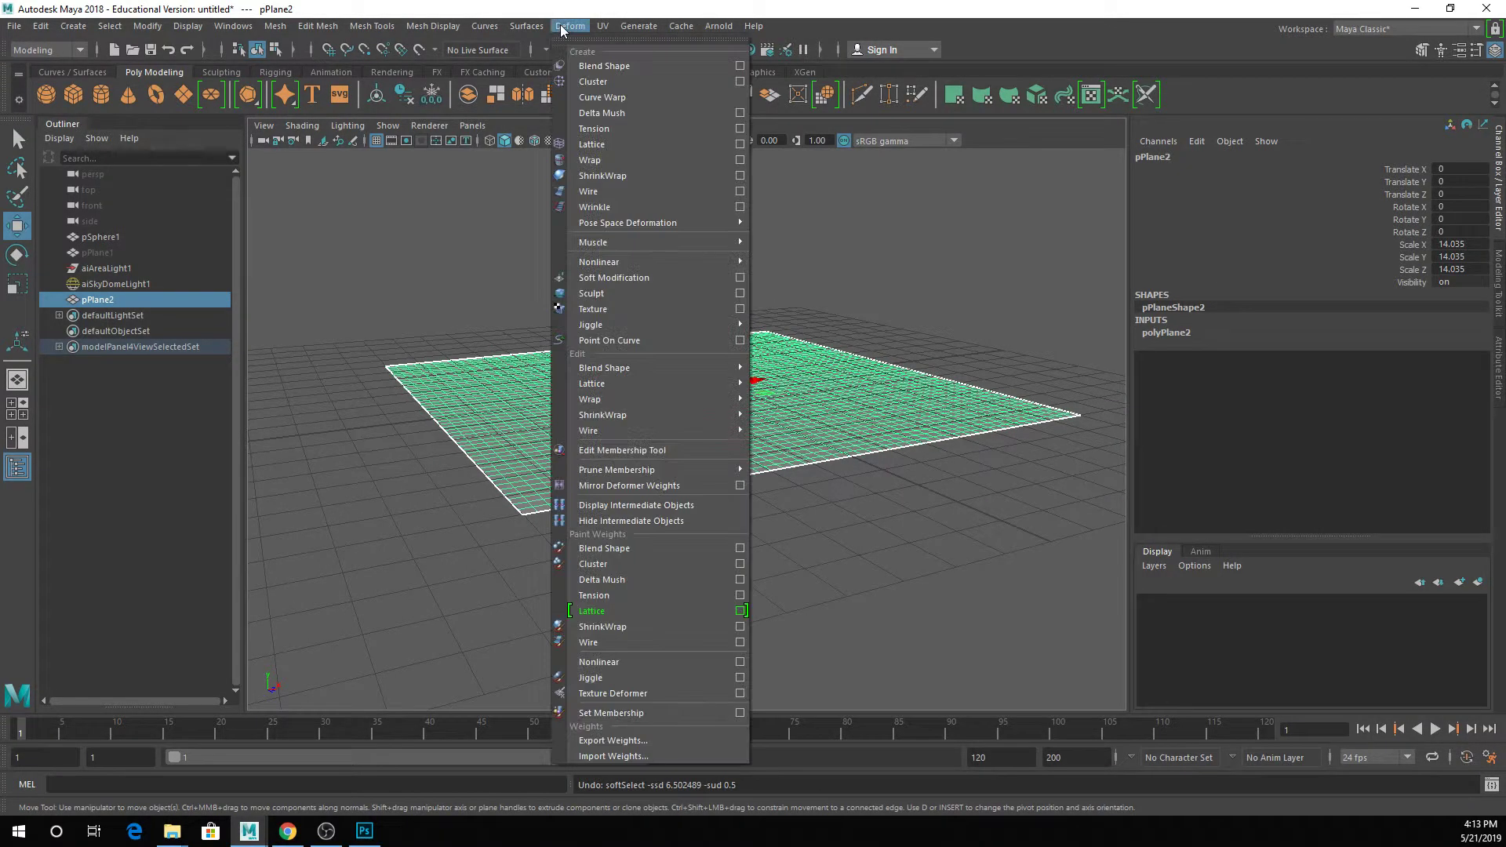
pyautogui.click(690, 308)
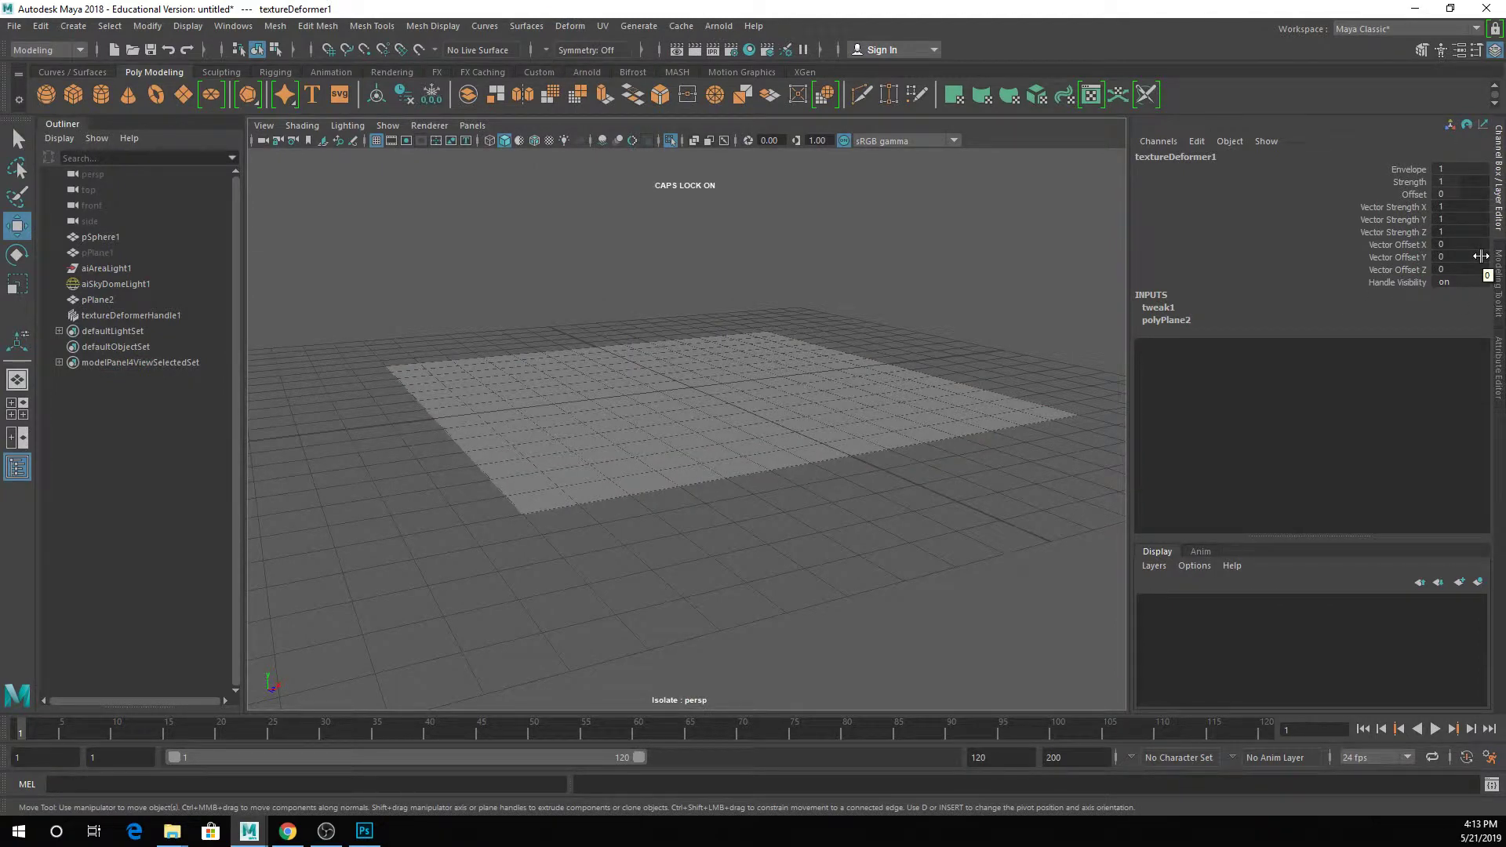
pyautogui.click(1496, 367)
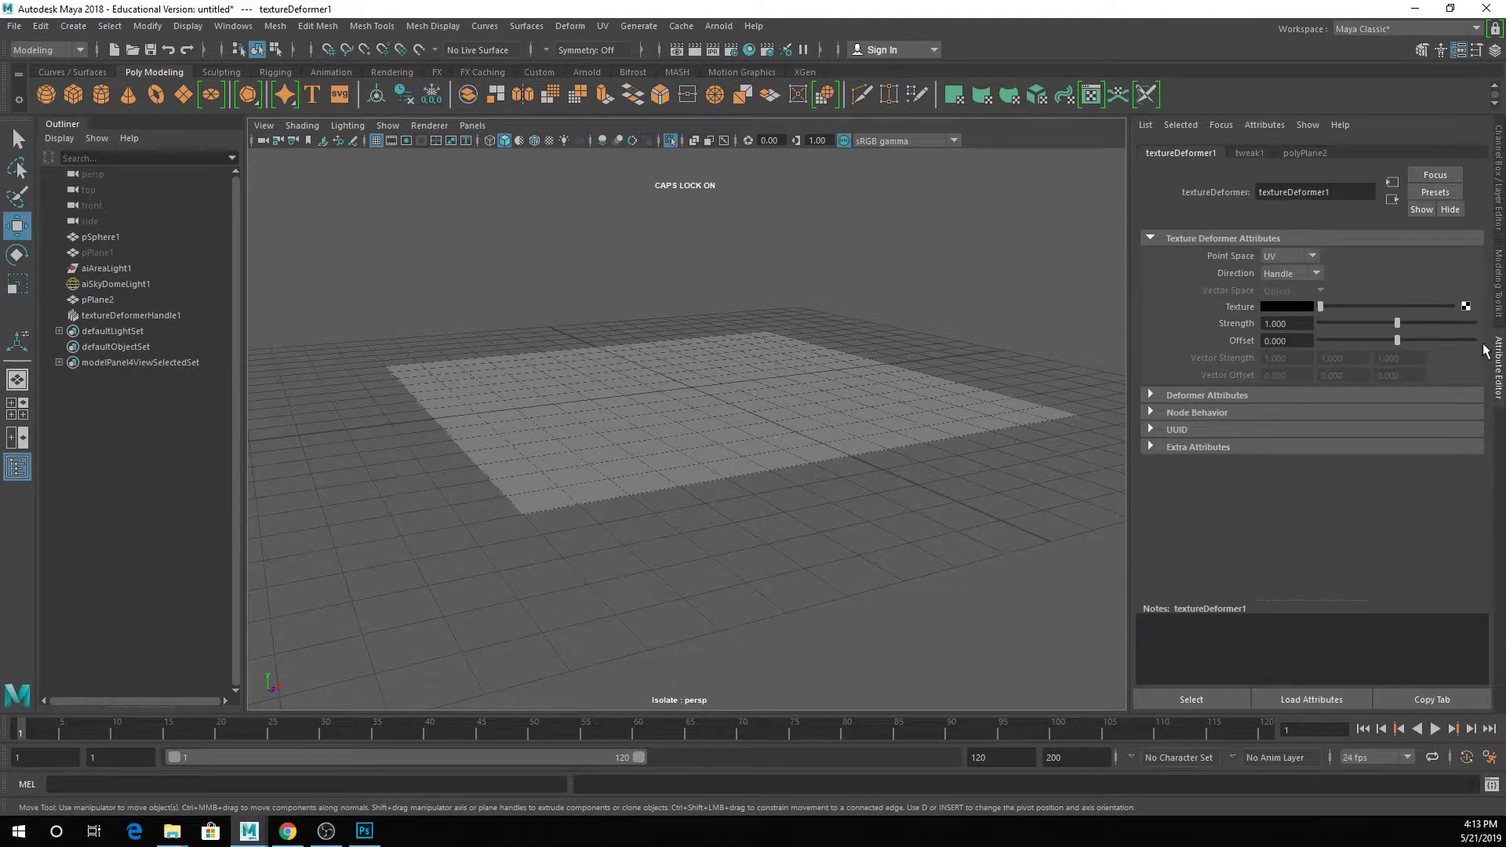
pyautogui.click(1467, 306)
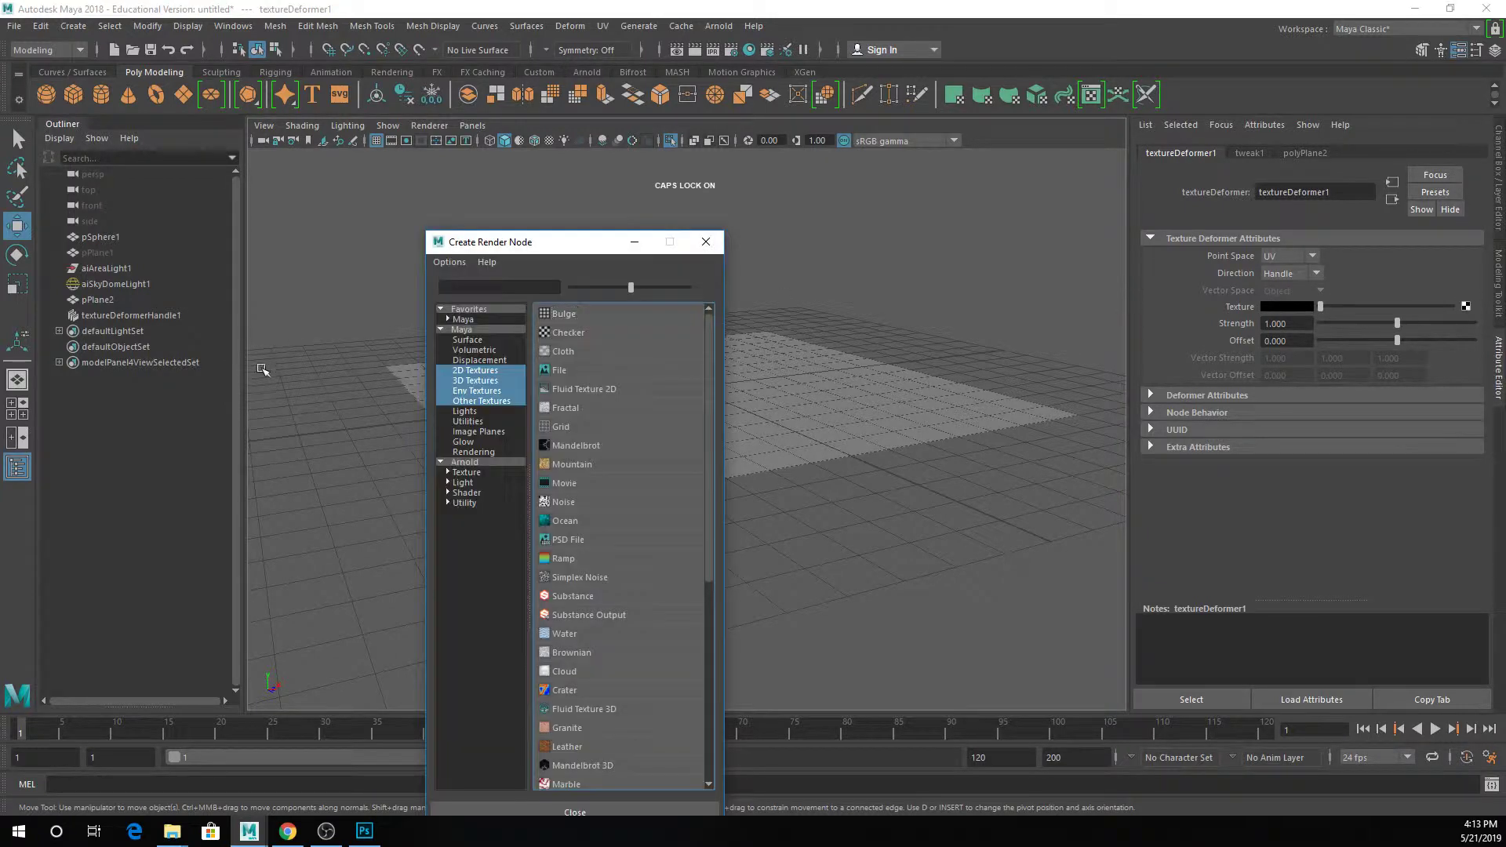
pyautogui.click(563, 501)
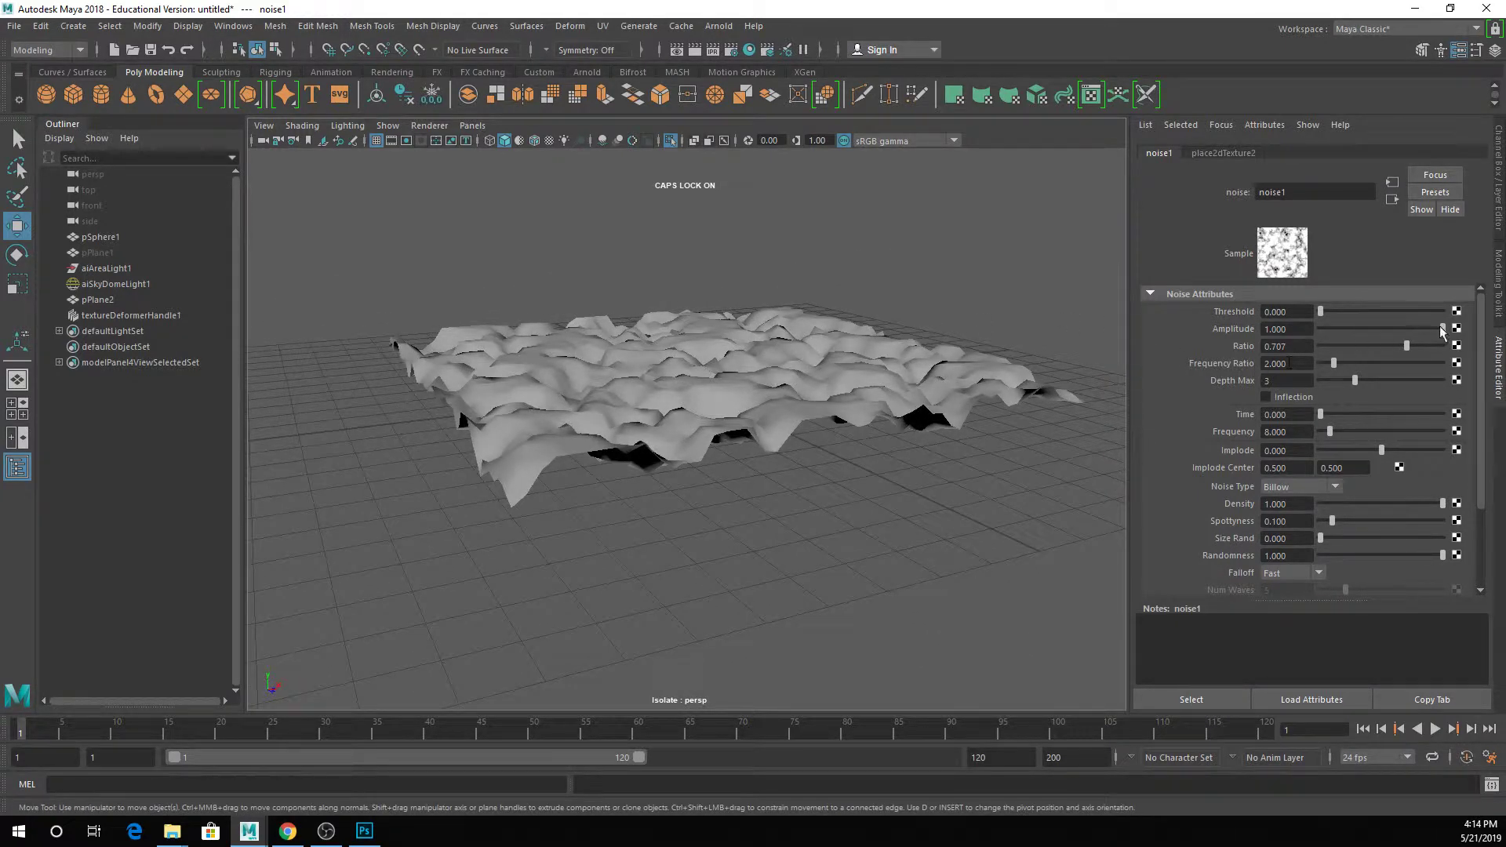
# Adjust the noise texture to a Threshold of about 0.468 and an Amplitude of about 0.961
pyautogui.moveTo(1320, 312); pyautogui.dragTo(1365, 312)
pyautogui.moveTo(1365, 311)
pyautogui.mouseDown()
pyautogui.moveTo(1350, 312)
pyautogui.moveTo(1376, 312)
pyautogui.mouseUp()
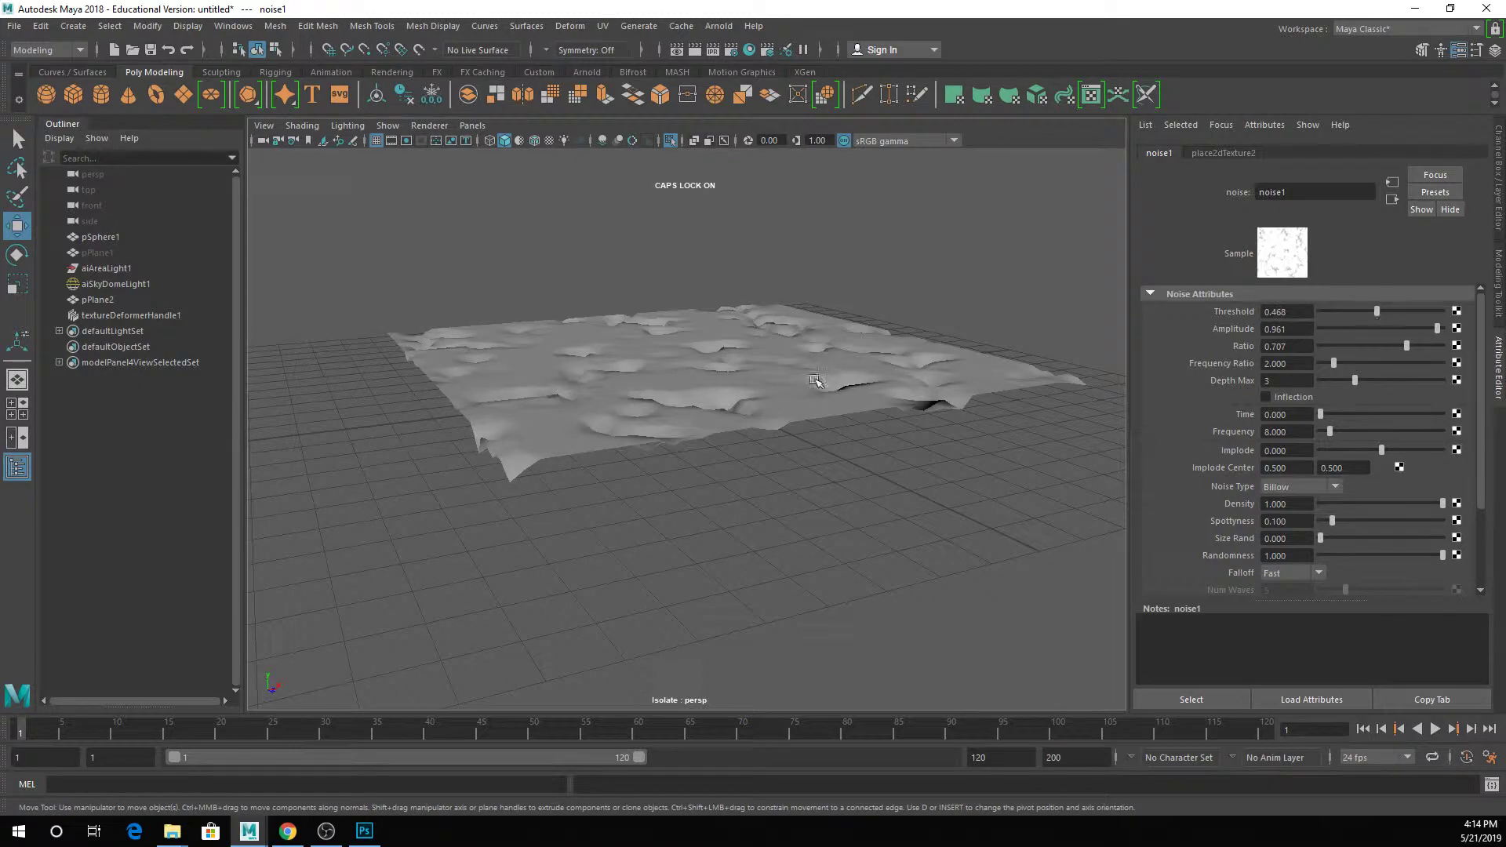
pyautogui.moveTo(826, 390)
pyautogui.keyDown('alt'); pyautogui.mouseDown()
pyautogui.moveTo(824, 423)
pyautogui.moveTo(825, 390)
pyautogui.moveTo(840, 389)
pyautogui.mouseUp(); pyautogui.keyUp('alt')
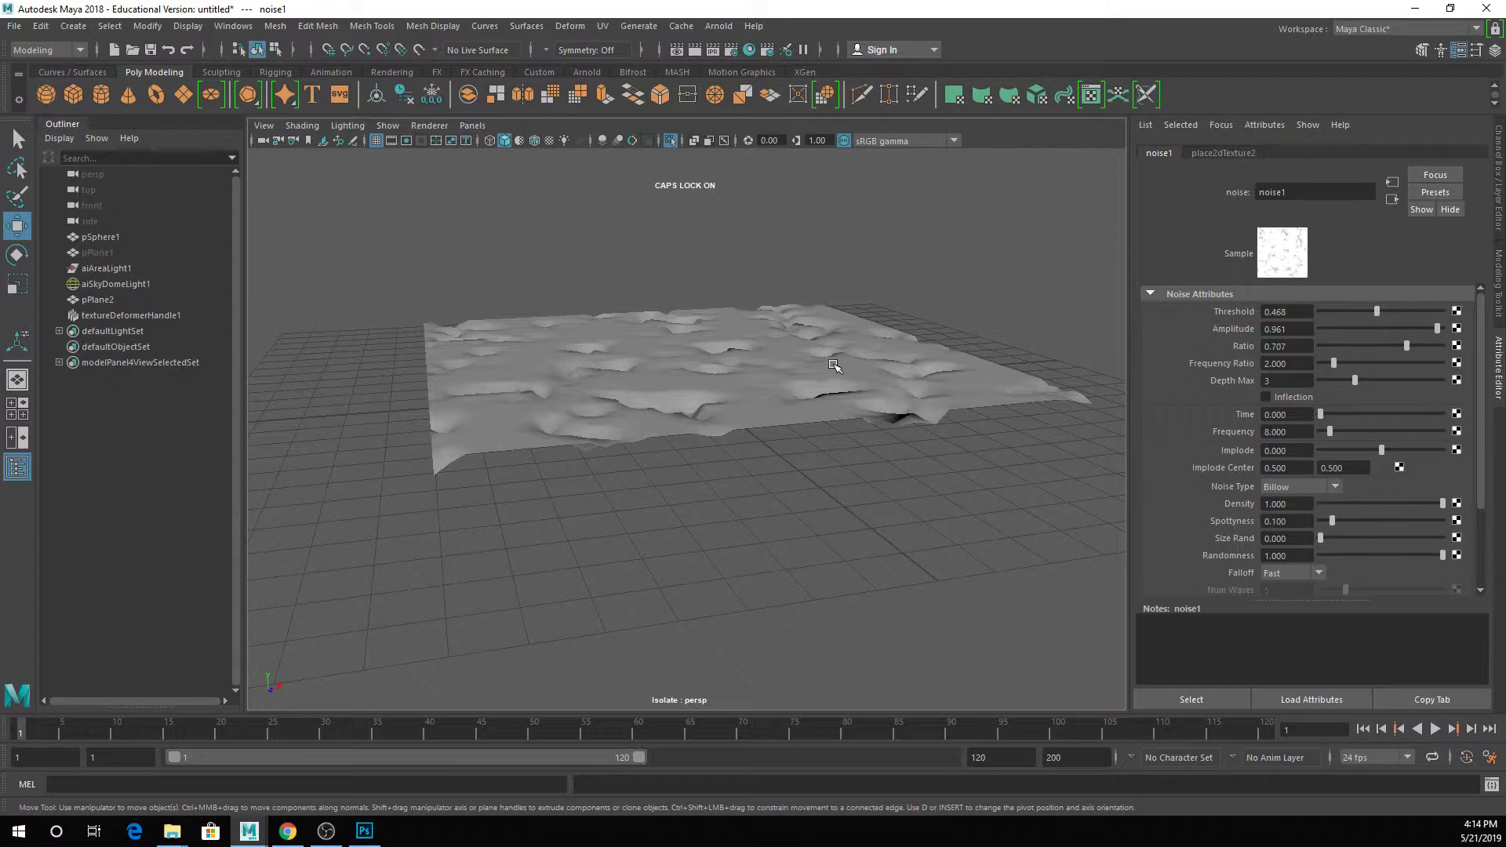
# Select the noise-deformed plane and delete it
pyautogui.click(834, 366)
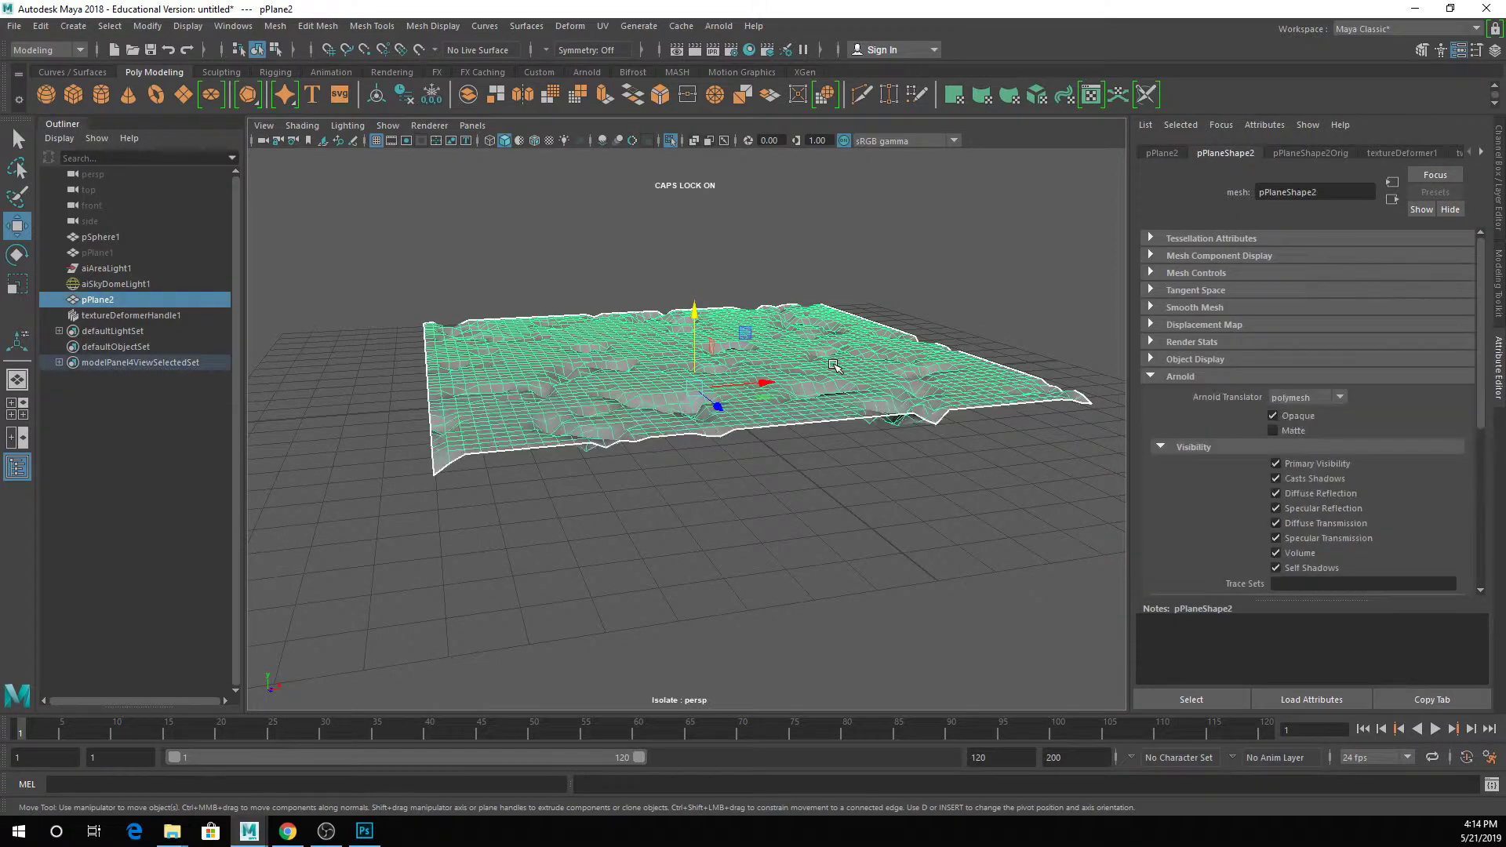
pyautogui.keyDown('alt'); pyautogui.moveTo(789, 349); pyautogui.dragTo(755, 369); pyautogui.keyUp('alt')
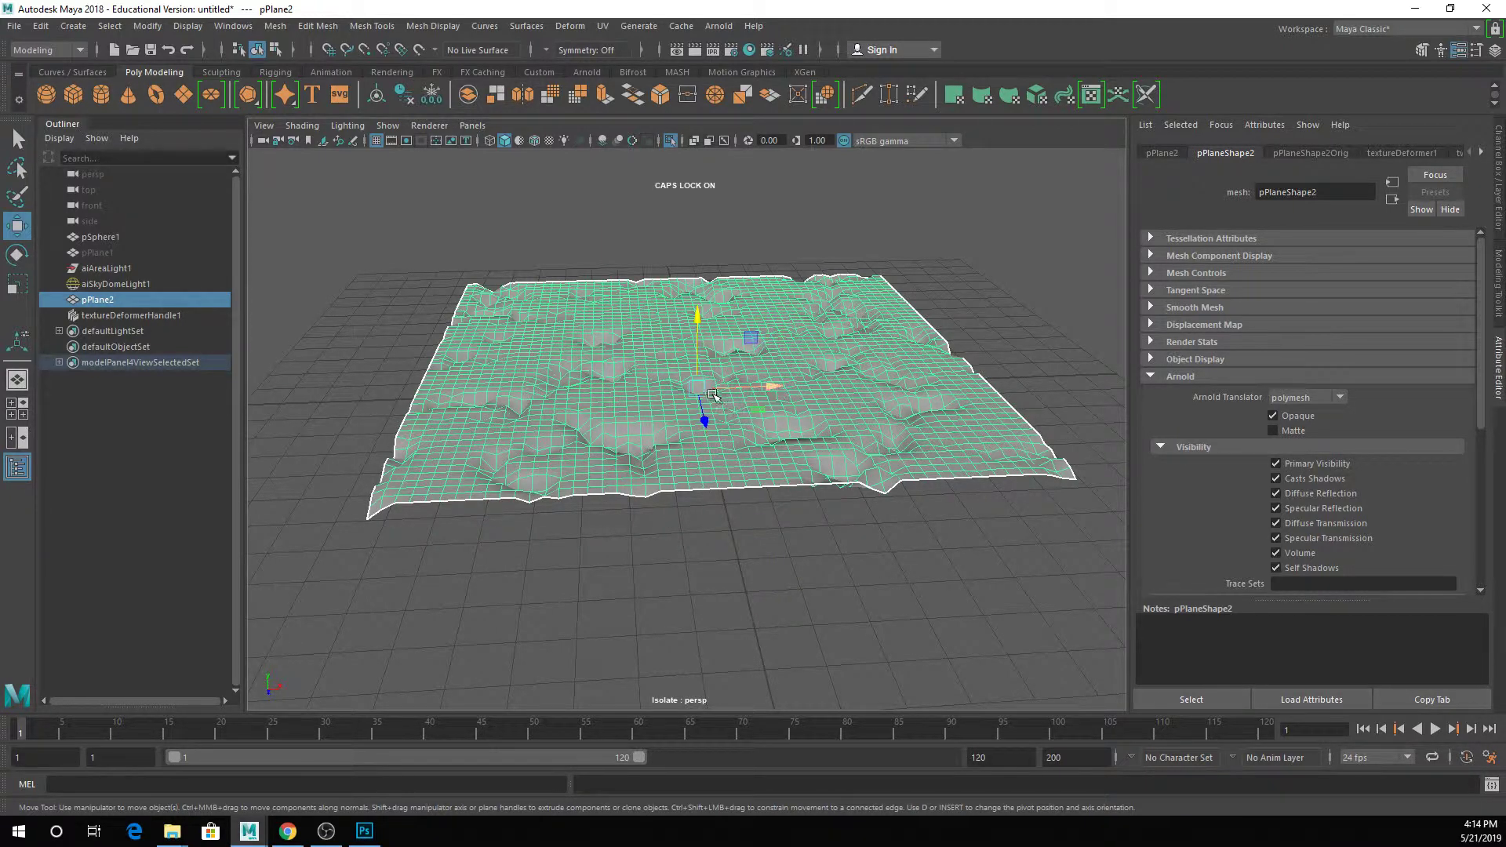
pyautogui.press('Delete')
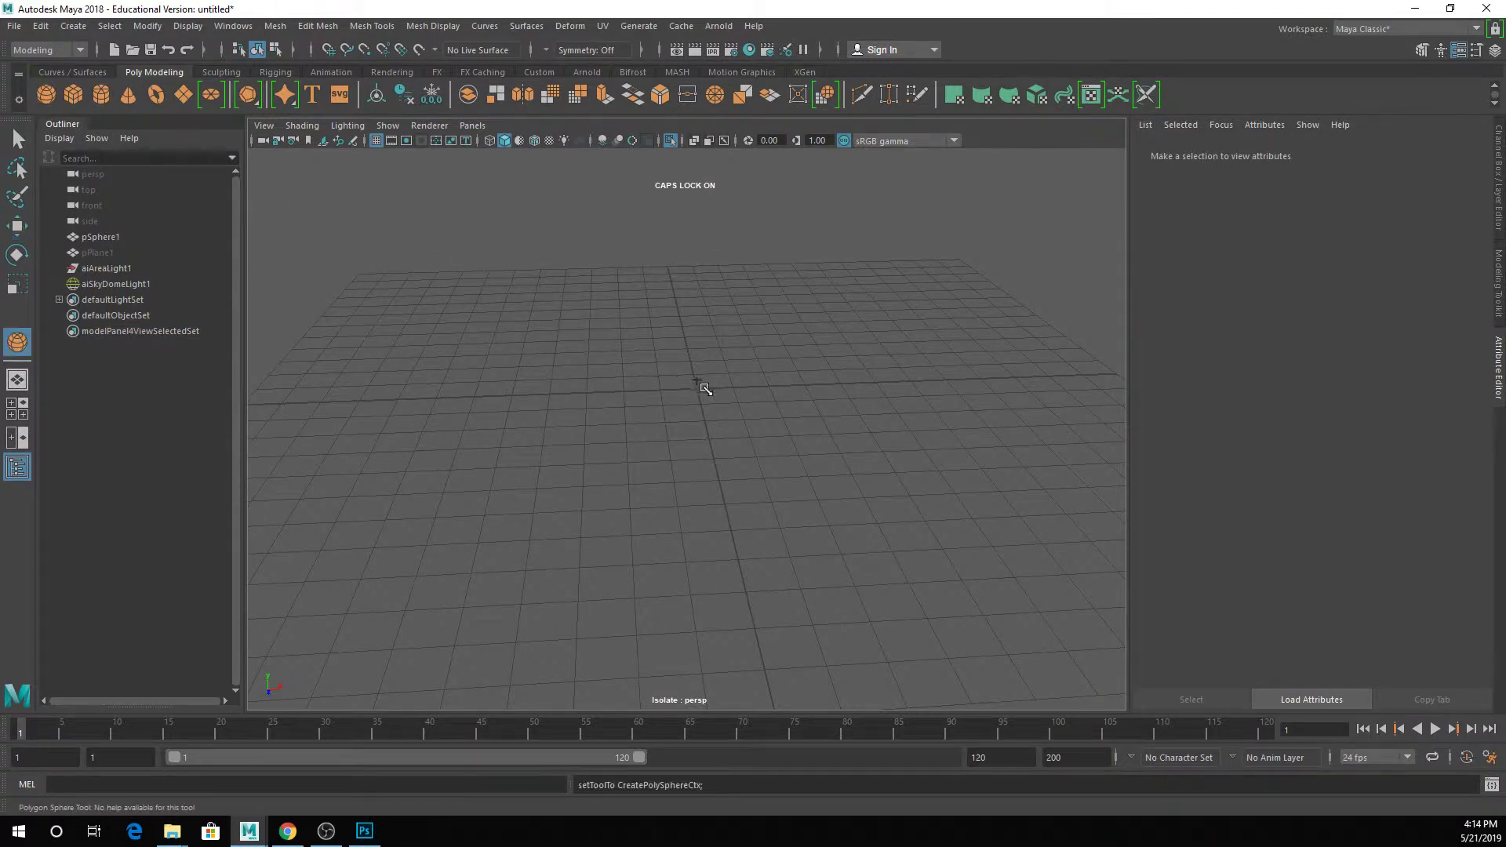
# Create a polygon sphere with a radius of about 3.847 near the origin and set its axis and height subdivisions to 200
pyautogui.moveTo(698, 385); pyautogui.dragTo(803, 443)
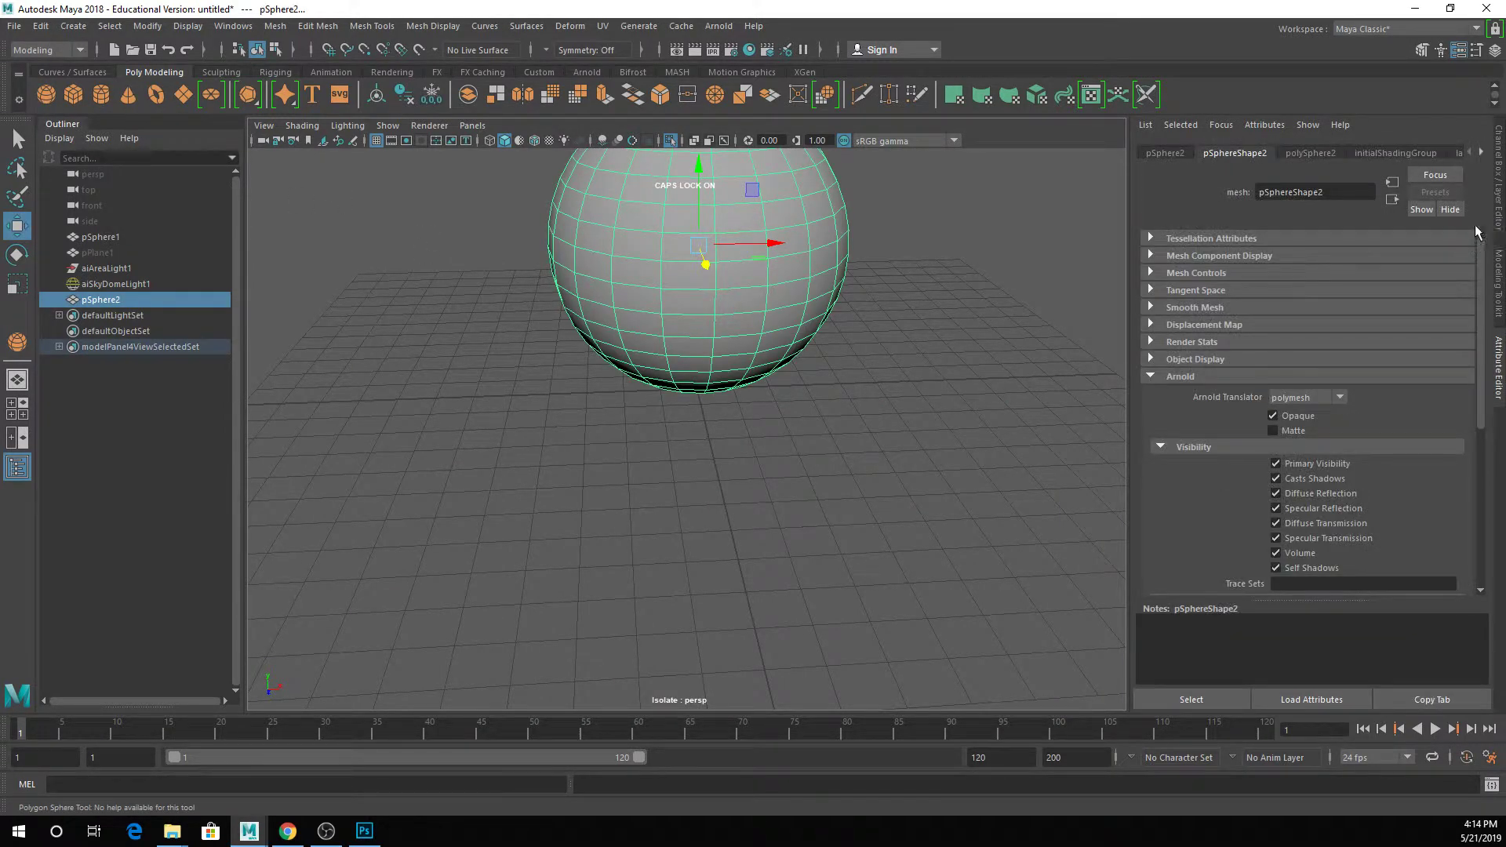
pyautogui.click(1500, 198)
pyautogui.moveTo(1451, 358); pyautogui.dragTo(1453, 368)
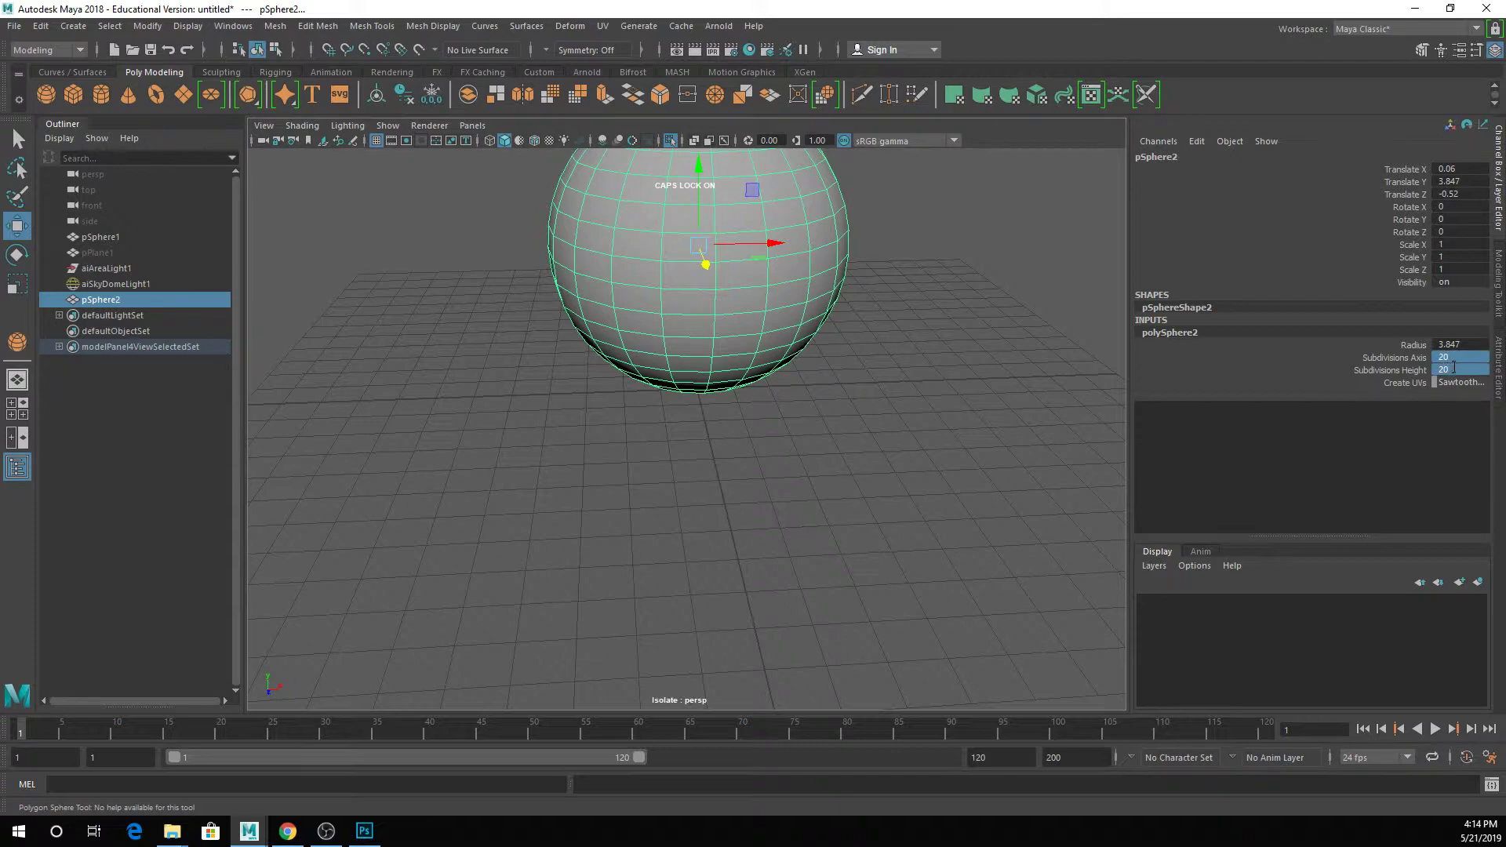
pyautogui.click(1455, 368)
pyautogui.press('Return')
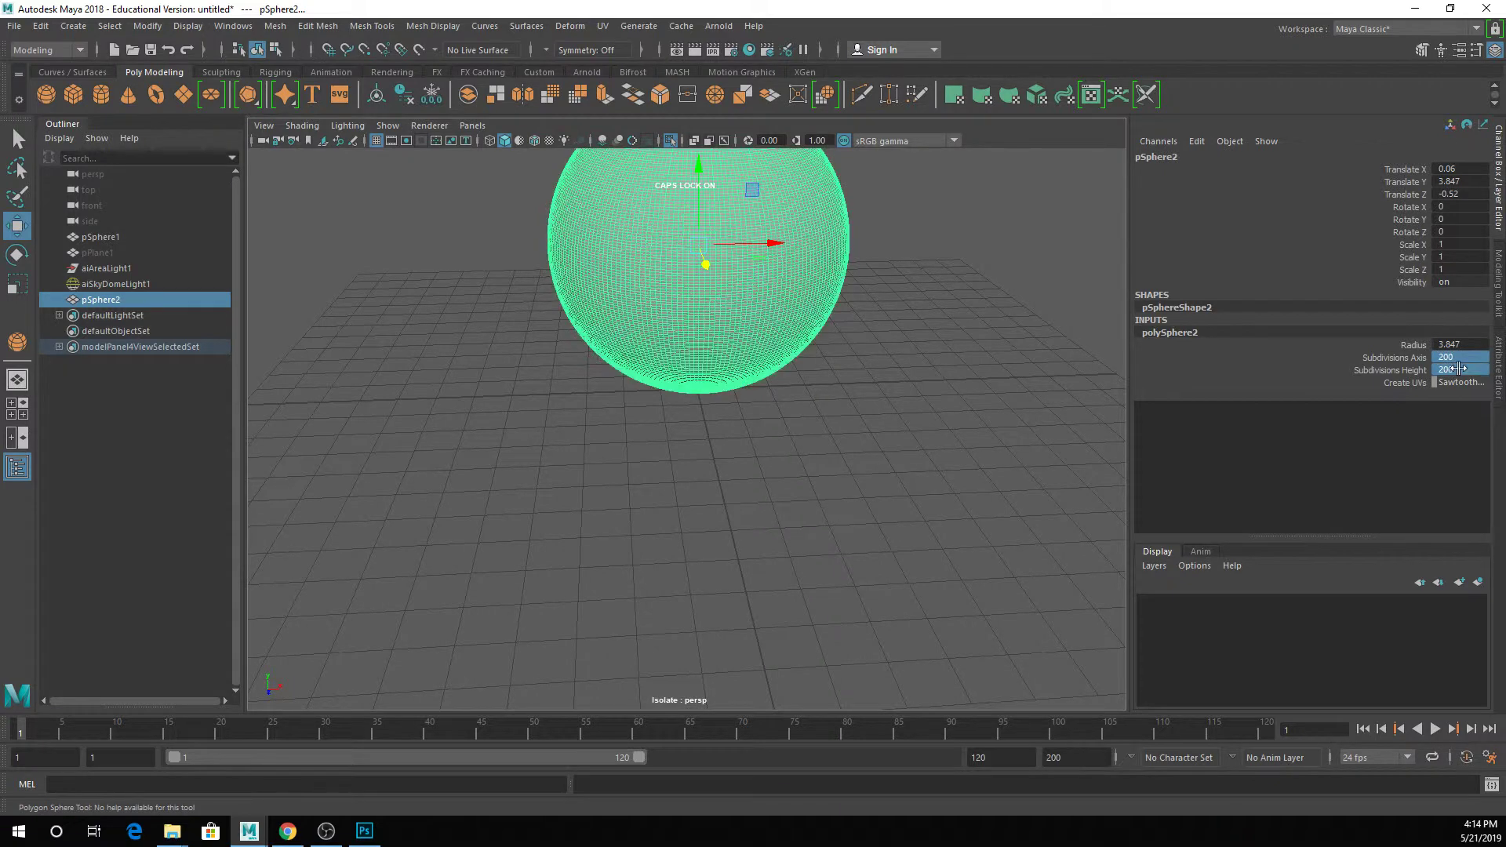
# Add a Texture deformer to the high-resolution polygon sphere
pyautogui.press('f')
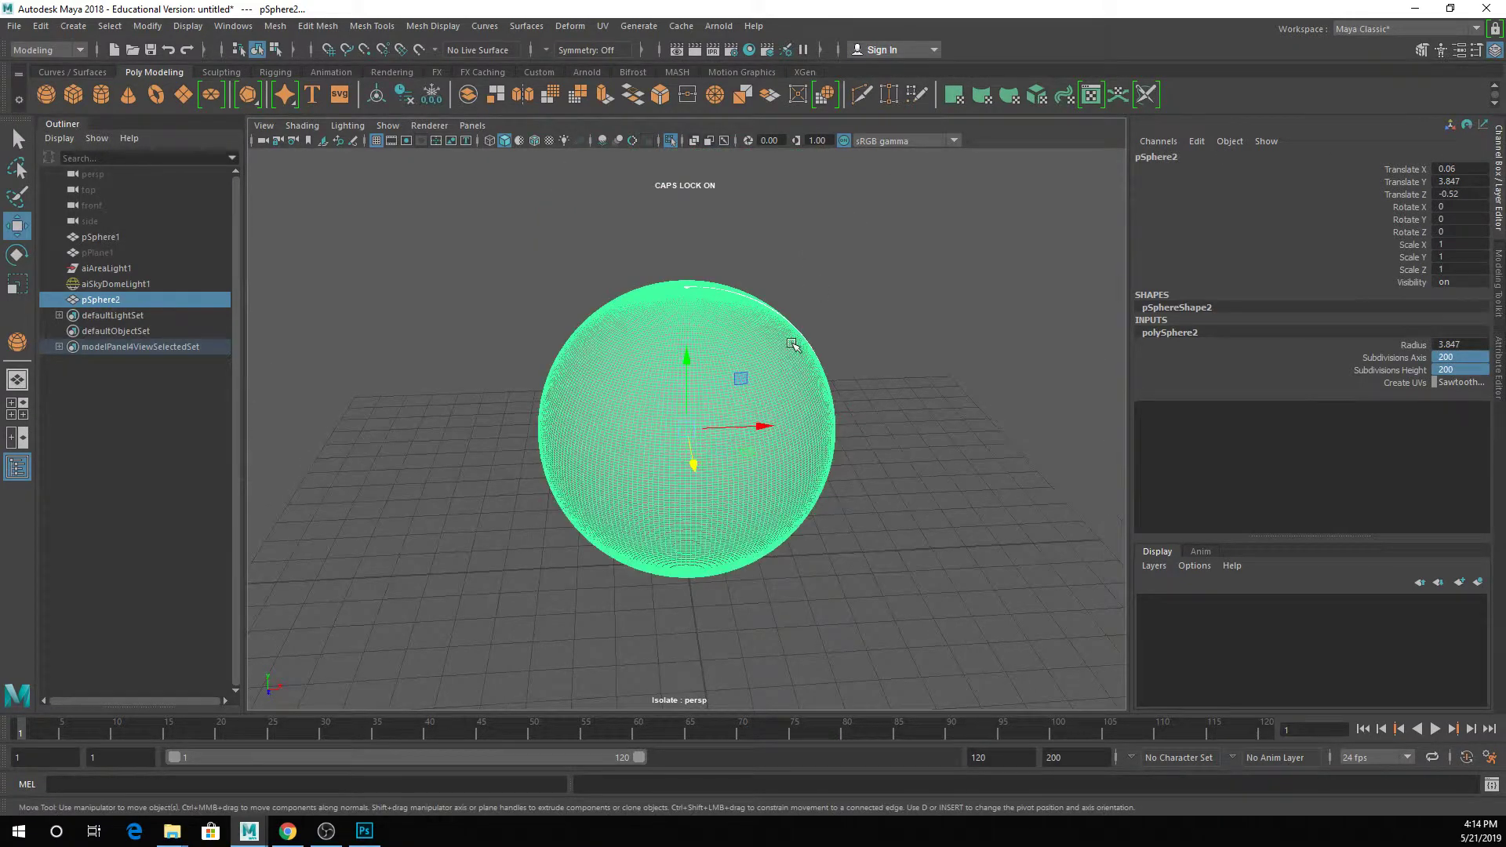
pyautogui.click(718, 251)
pyautogui.click(696, 326)
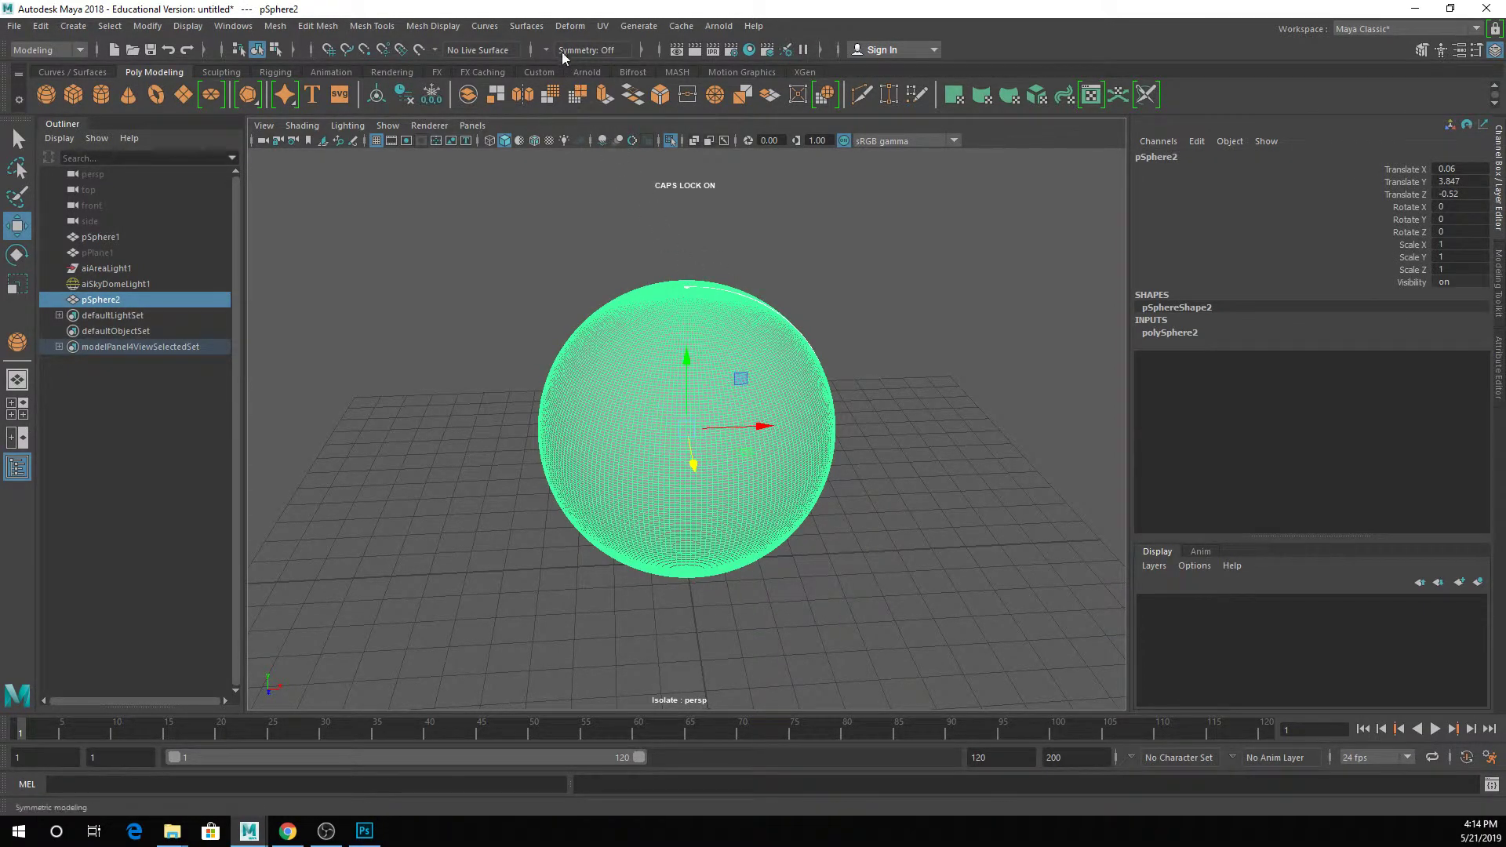
pyautogui.click(570, 26)
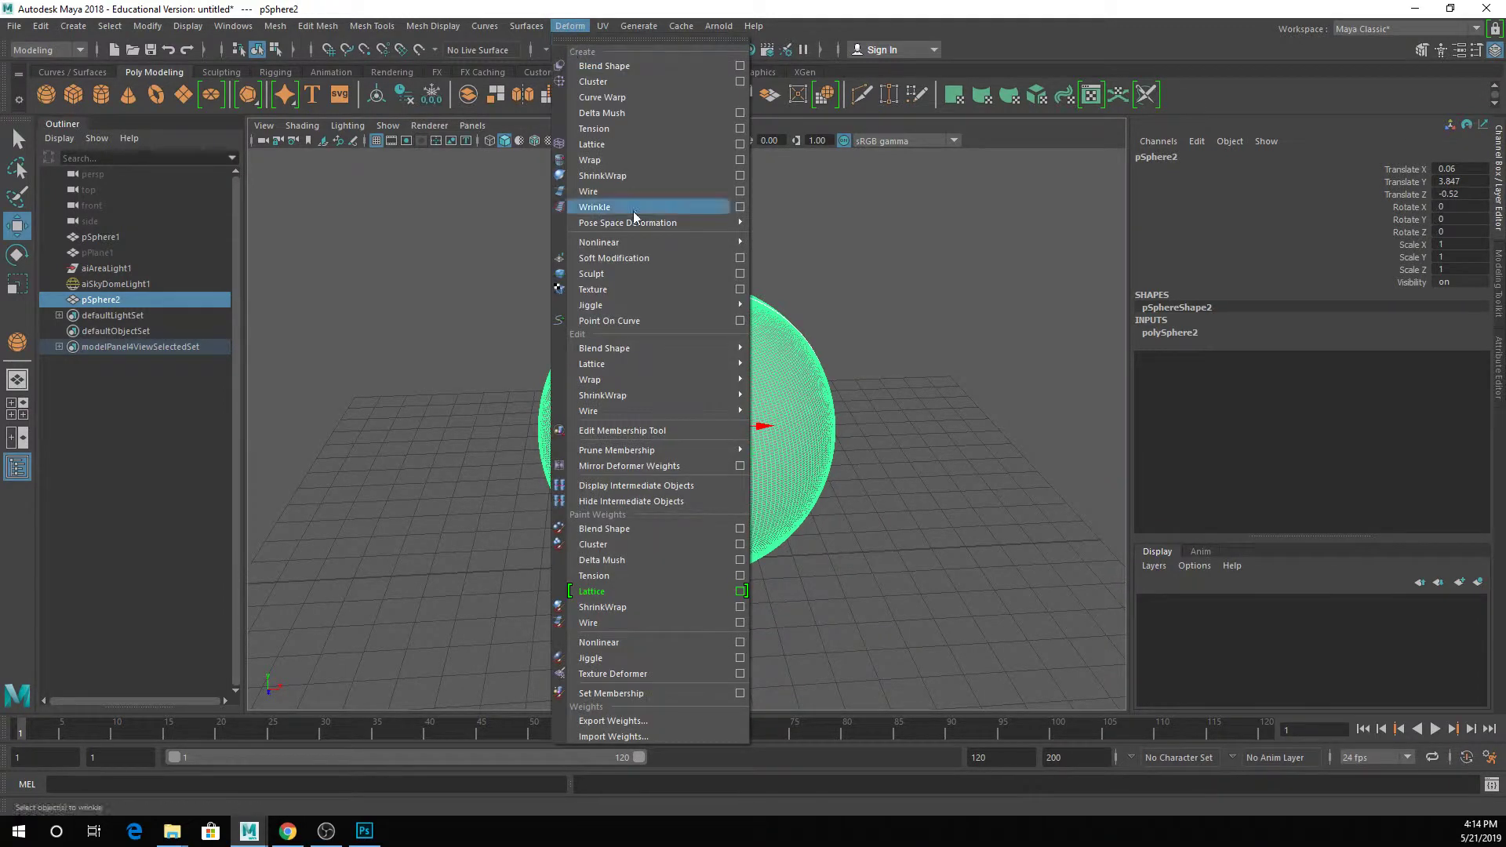
pyautogui.click(676, 289)
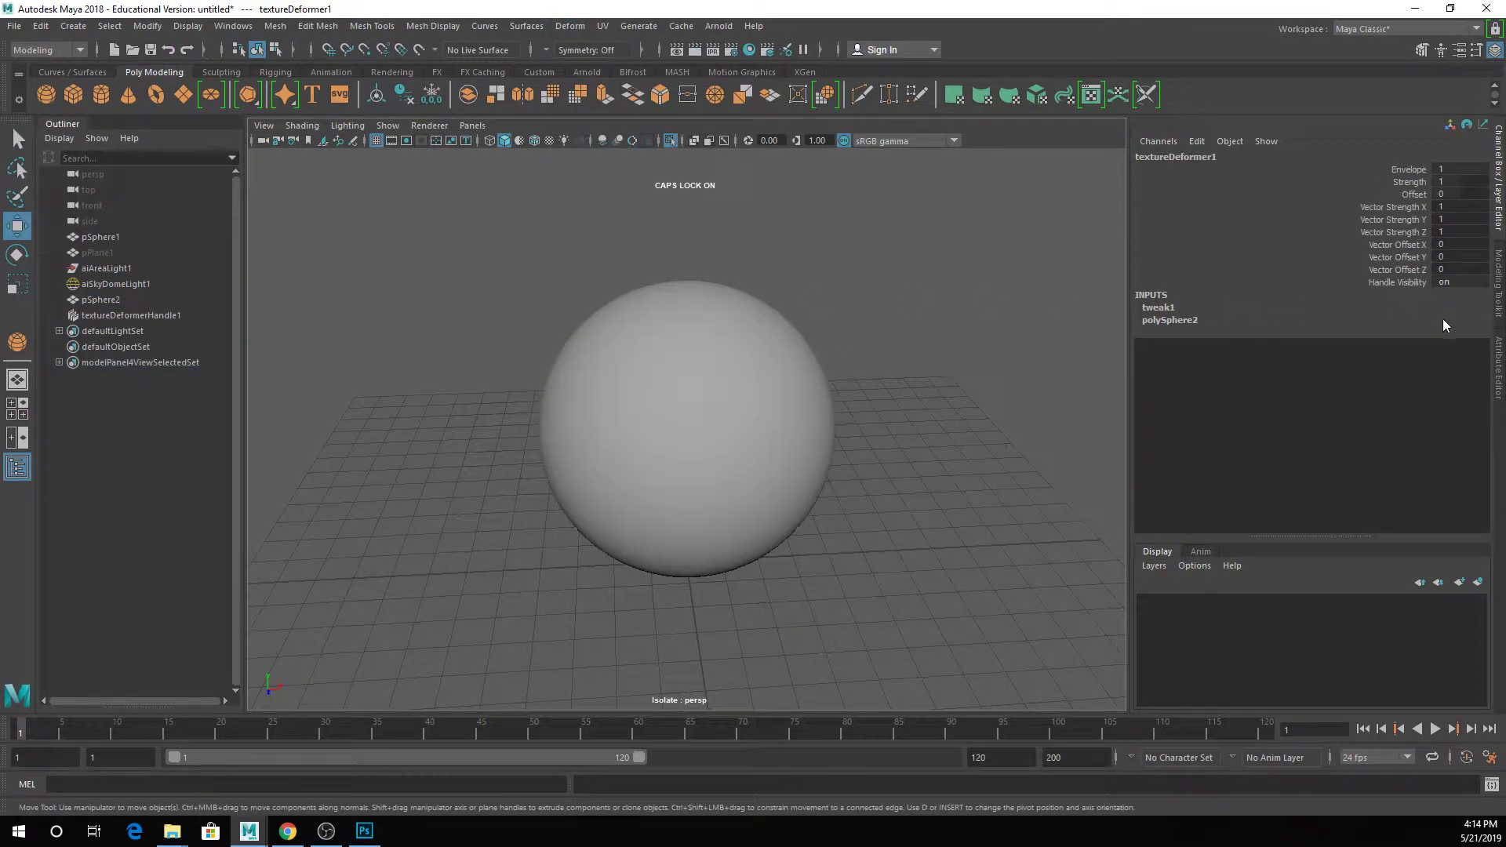
# Assign a File texture to the sphere's Texture deformer and load LandHeight.jpg as its image
pyautogui.click(1495, 363)
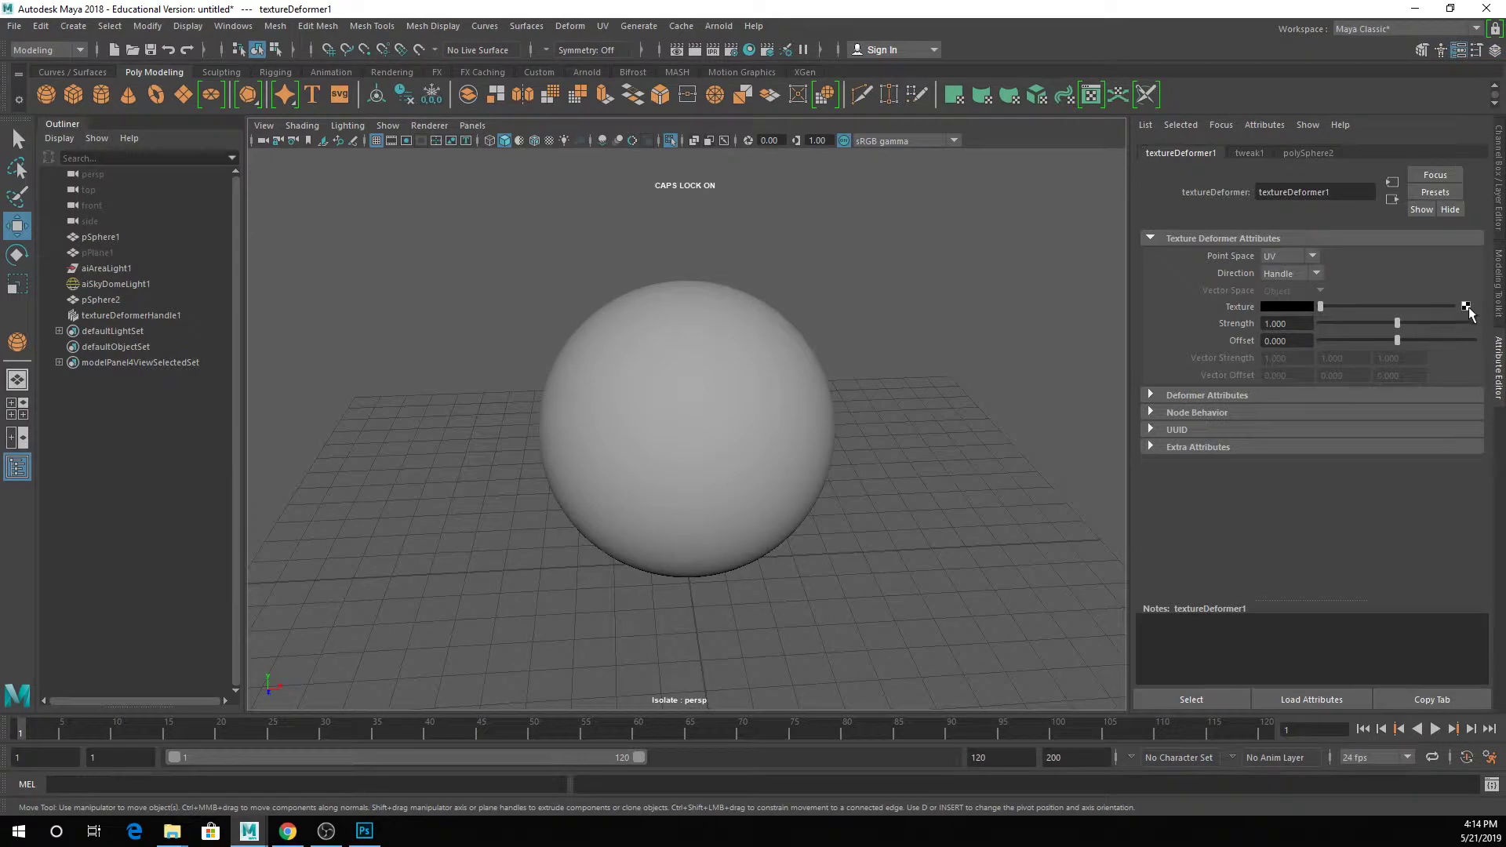
pyautogui.click(1467, 307)
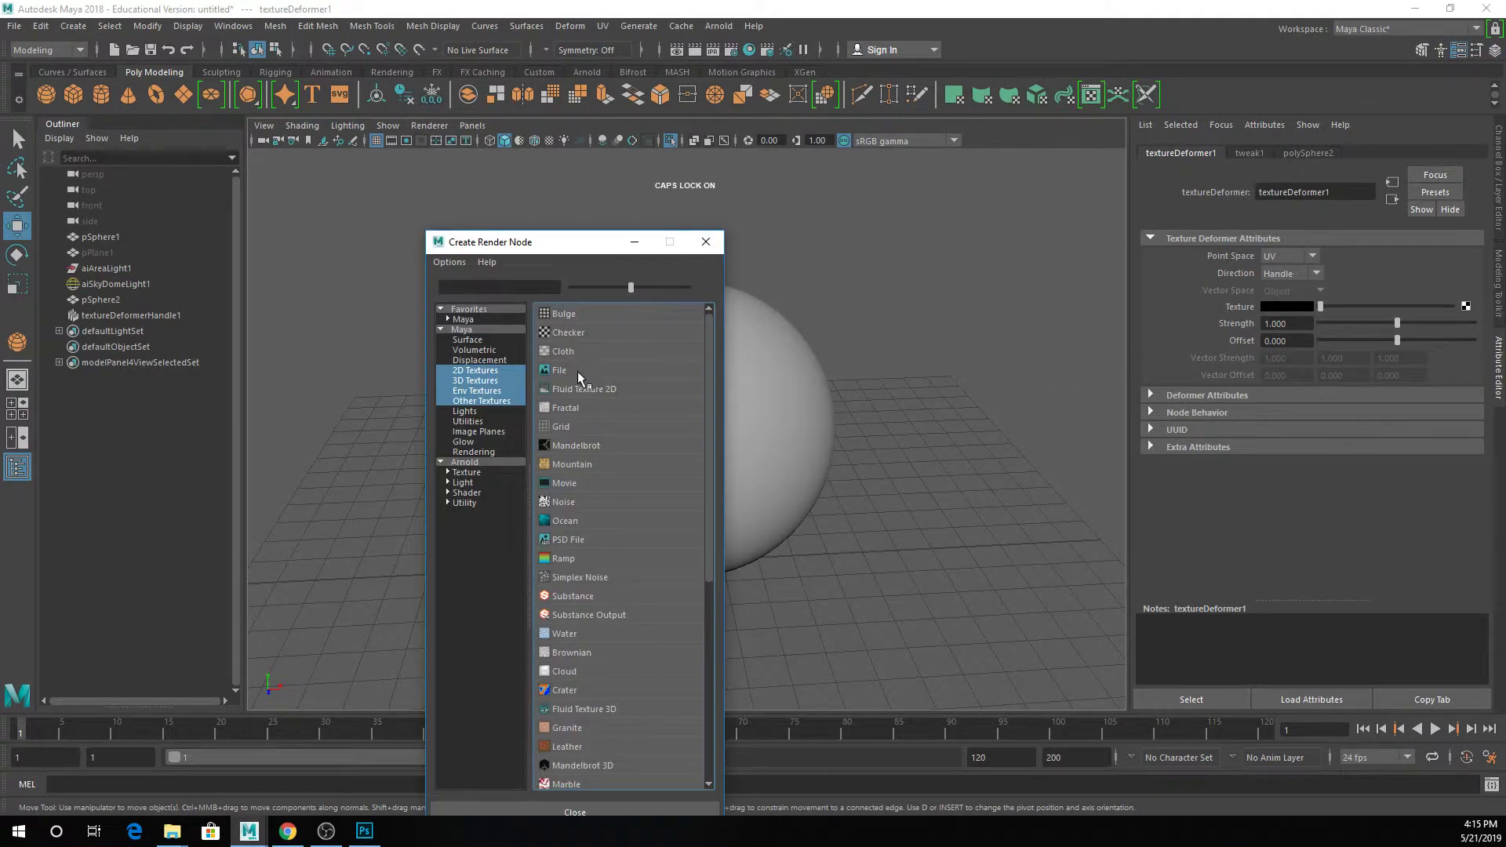
pyautogui.click(577, 369)
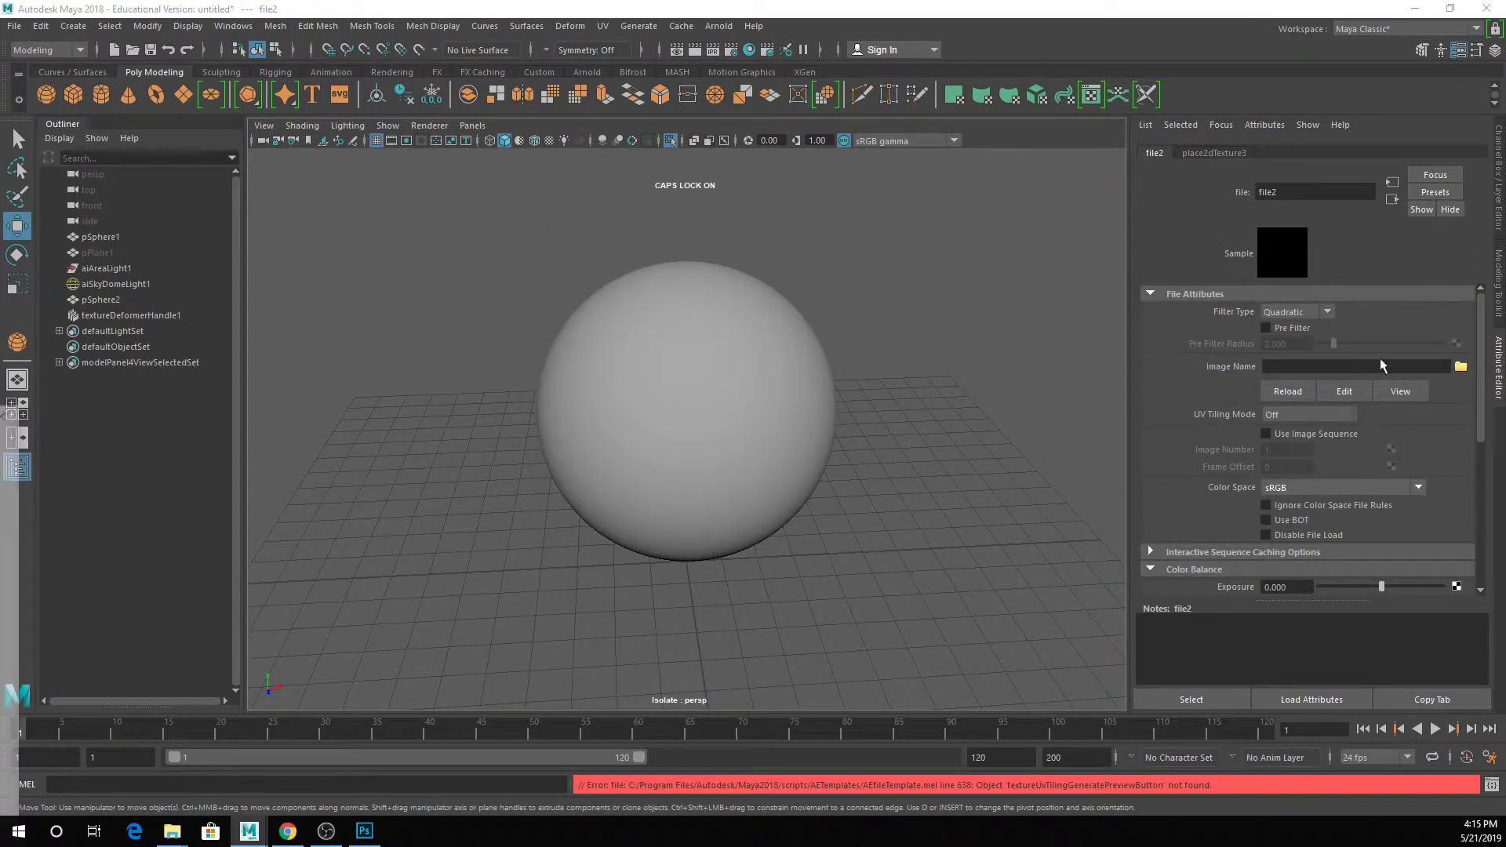
pyautogui.click(1462, 369)
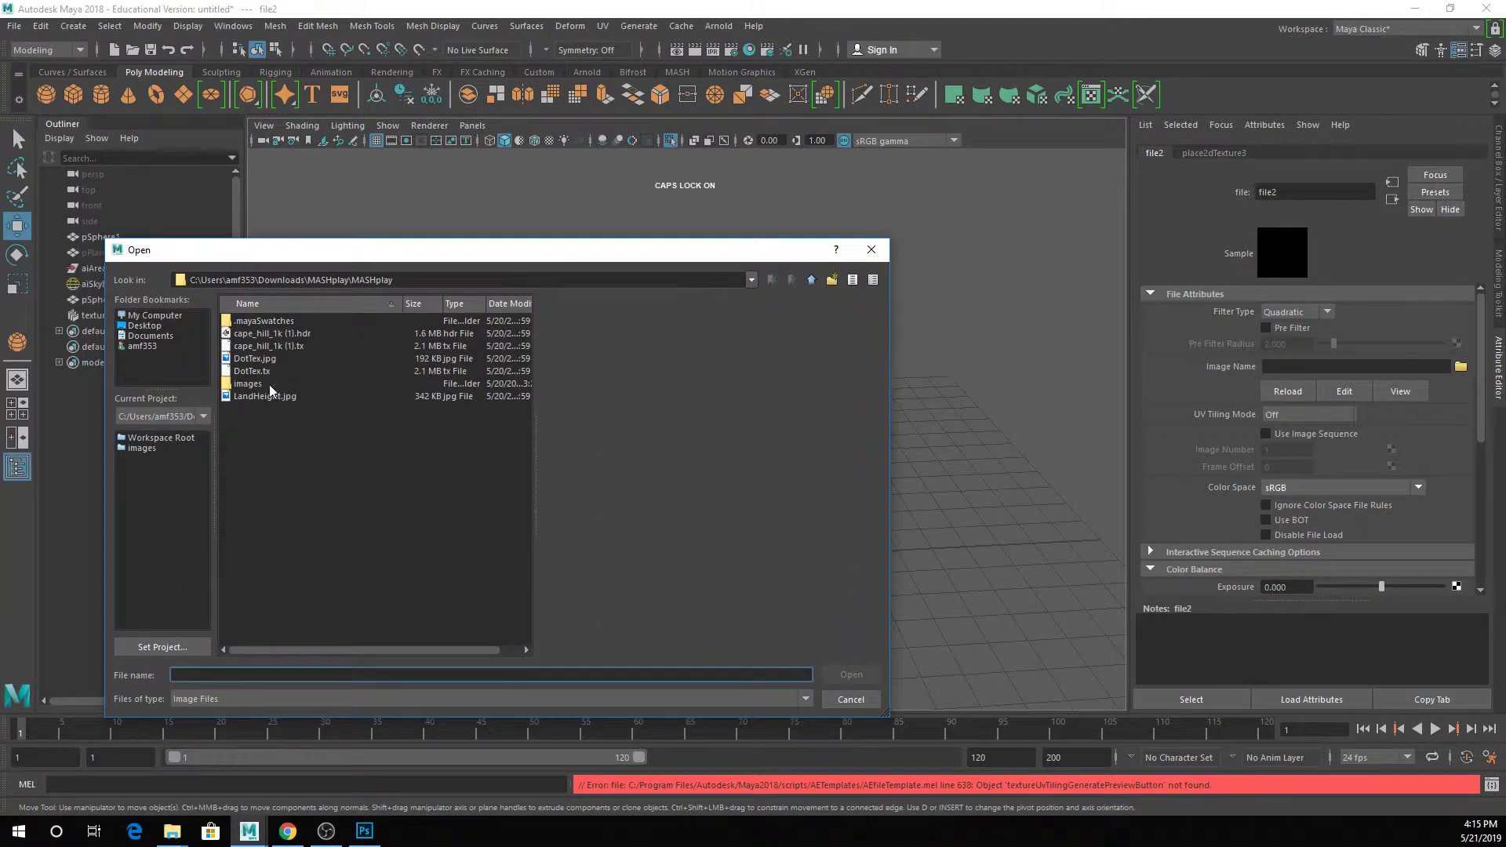
pyautogui.click(261, 397)
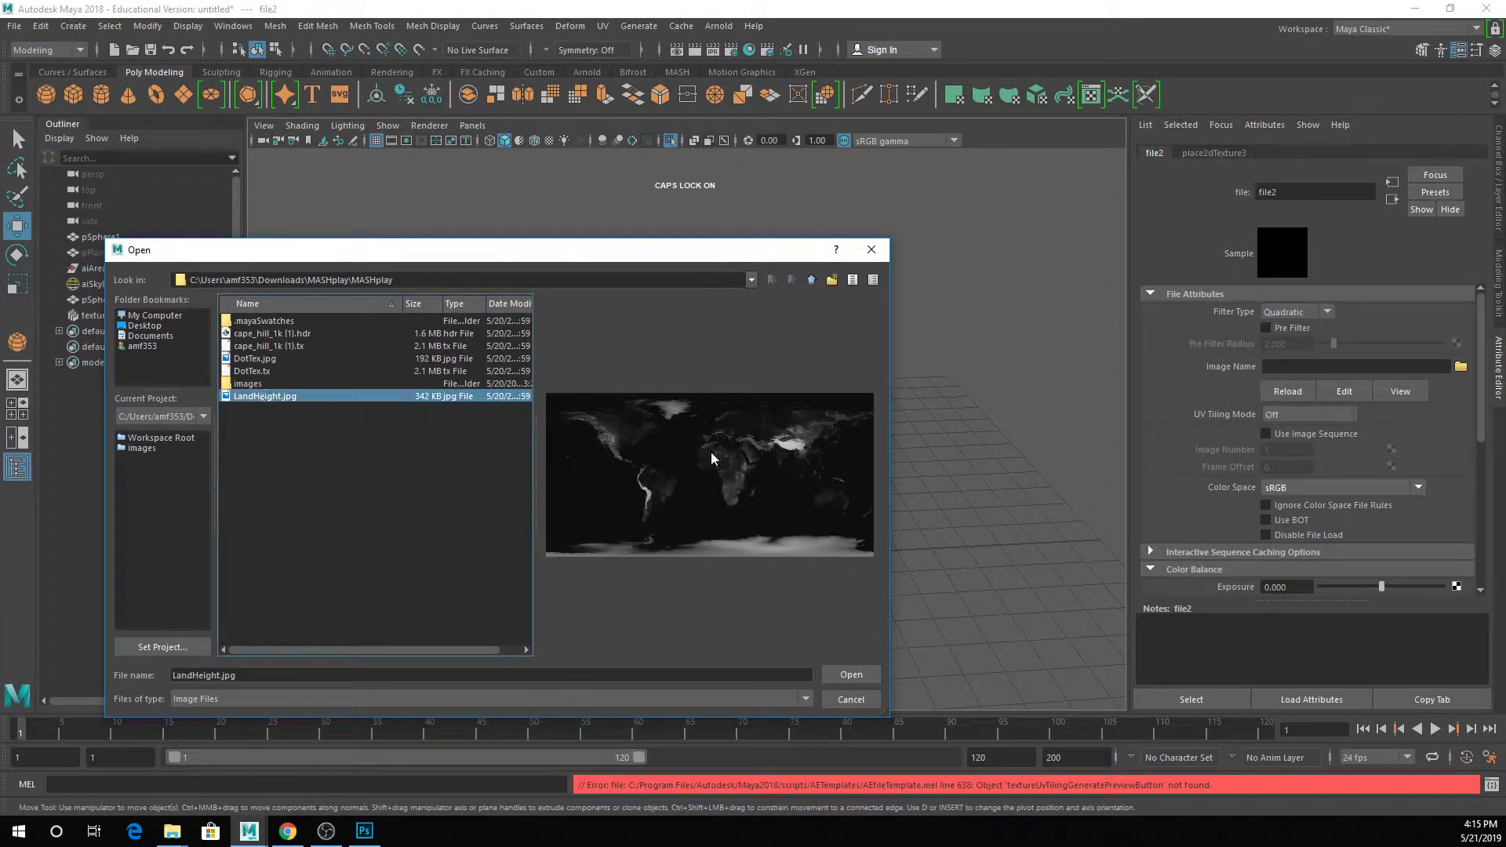
pyautogui.click(851, 676)
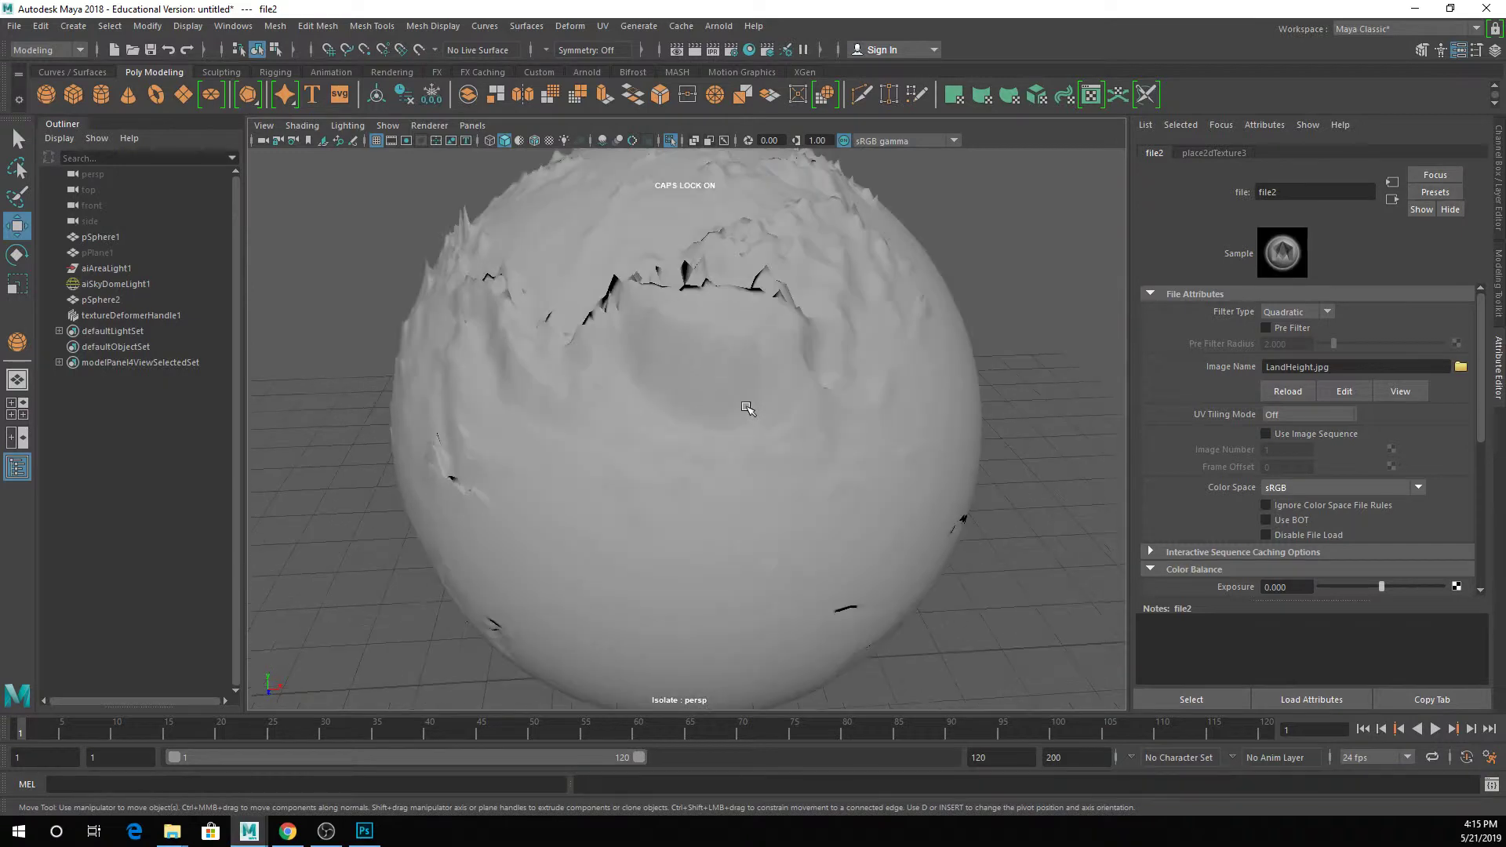
# Examine the height-map displacement on the sphere's surface from several sides and distances
pyautogui.keyDown('alt'); pyautogui.moveTo(766, 412); pyautogui.dragTo(602, 375); pyautogui.keyUp('alt')
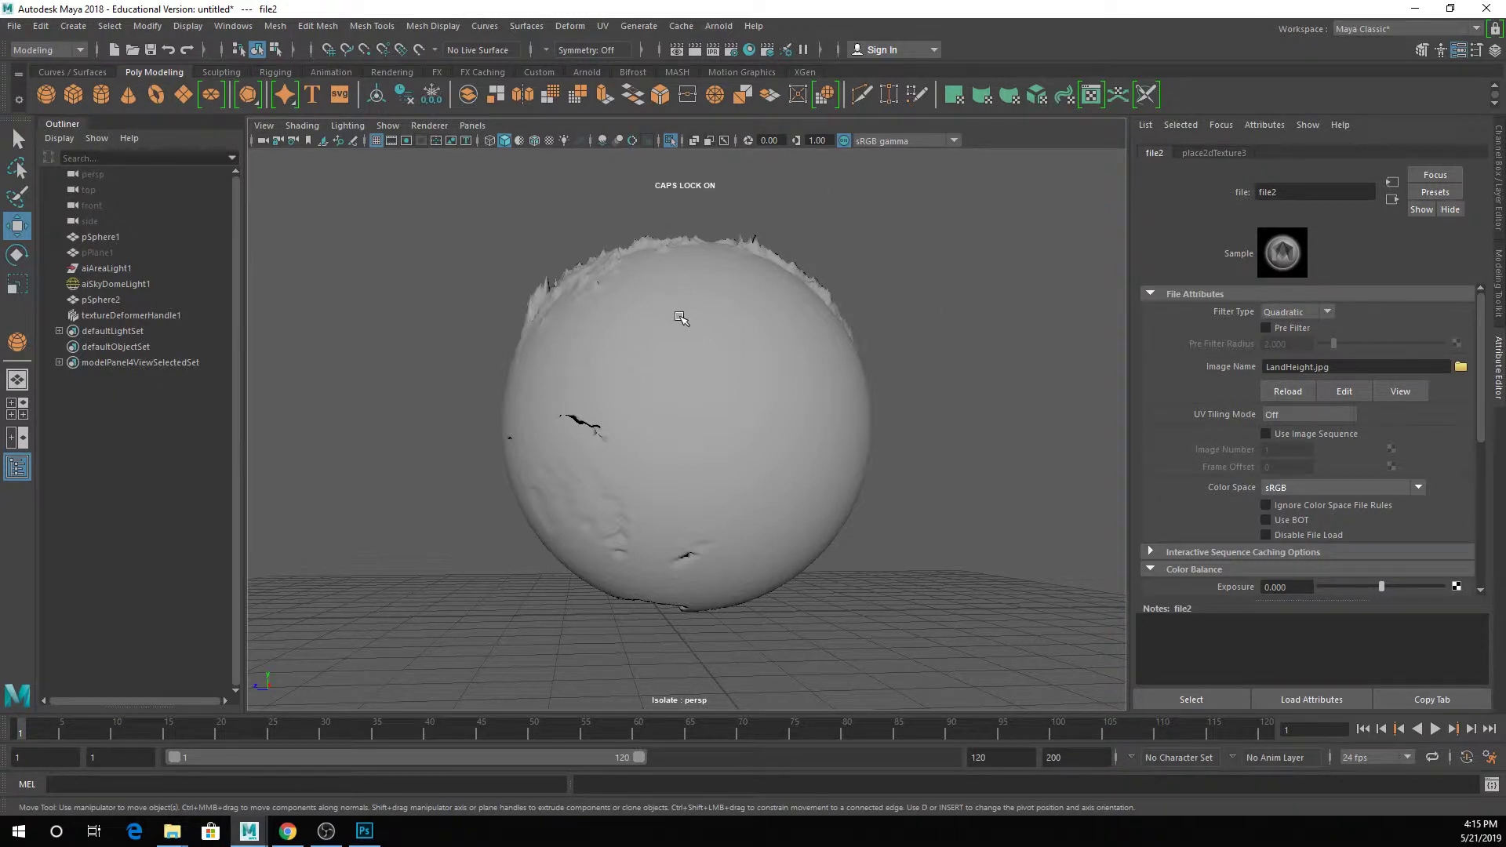
pyautogui.keyDown('alt'); pyautogui.moveTo(687, 315); pyautogui.dragTo(591, 353); pyautogui.keyUp('alt')
pyautogui.keyDown('alt'); pyautogui.moveTo(592, 353); pyautogui.dragTo(604, 395, button='right'); pyautogui.keyUp('alt')
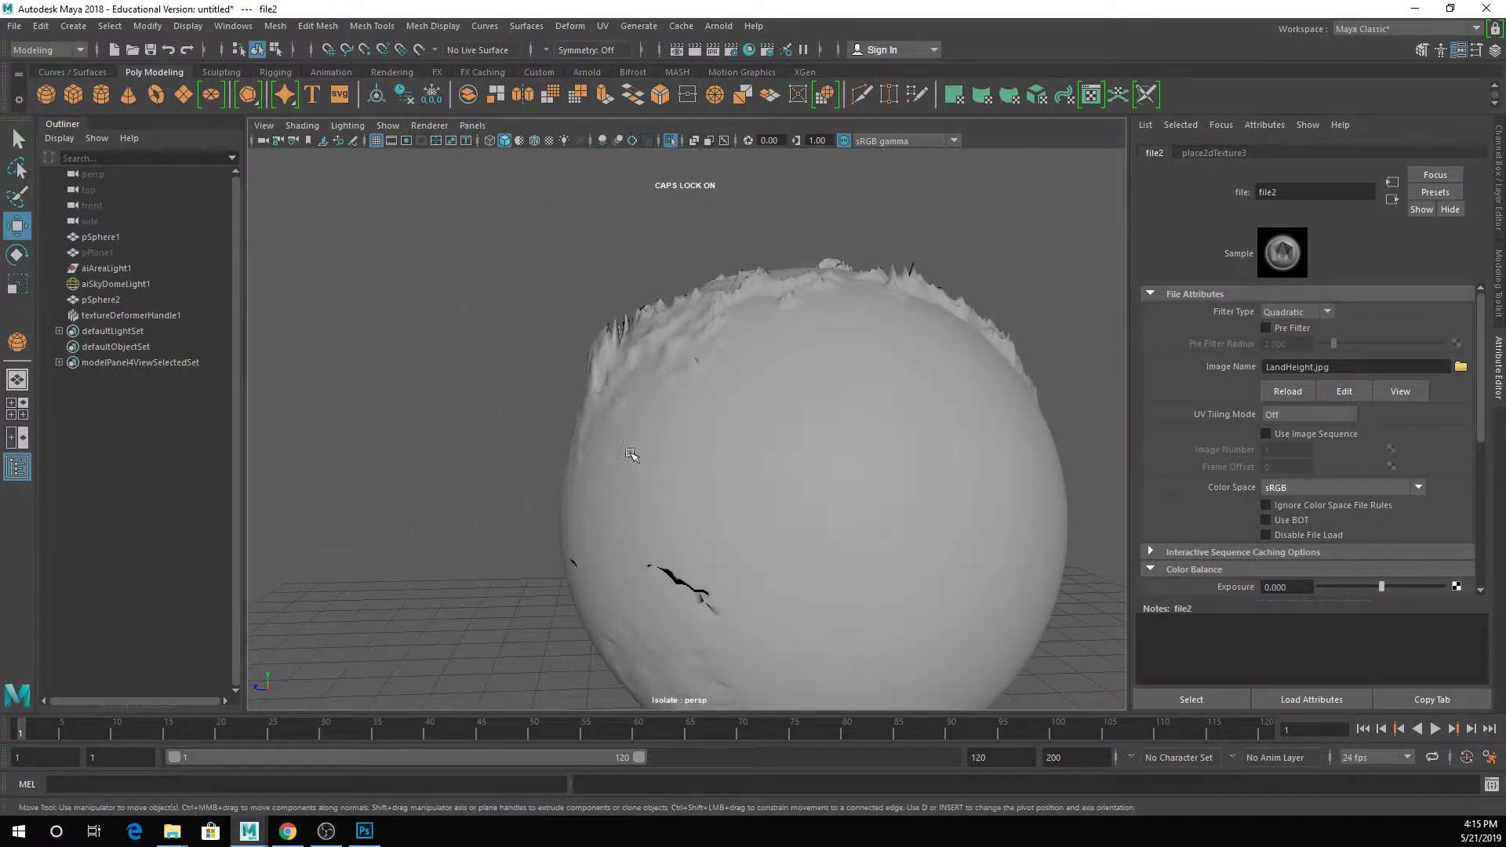
pyautogui.keyDown('alt'); pyautogui.moveTo(808, 605); pyautogui.dragTo(803, 566); pyautogui.keyUp('alt')
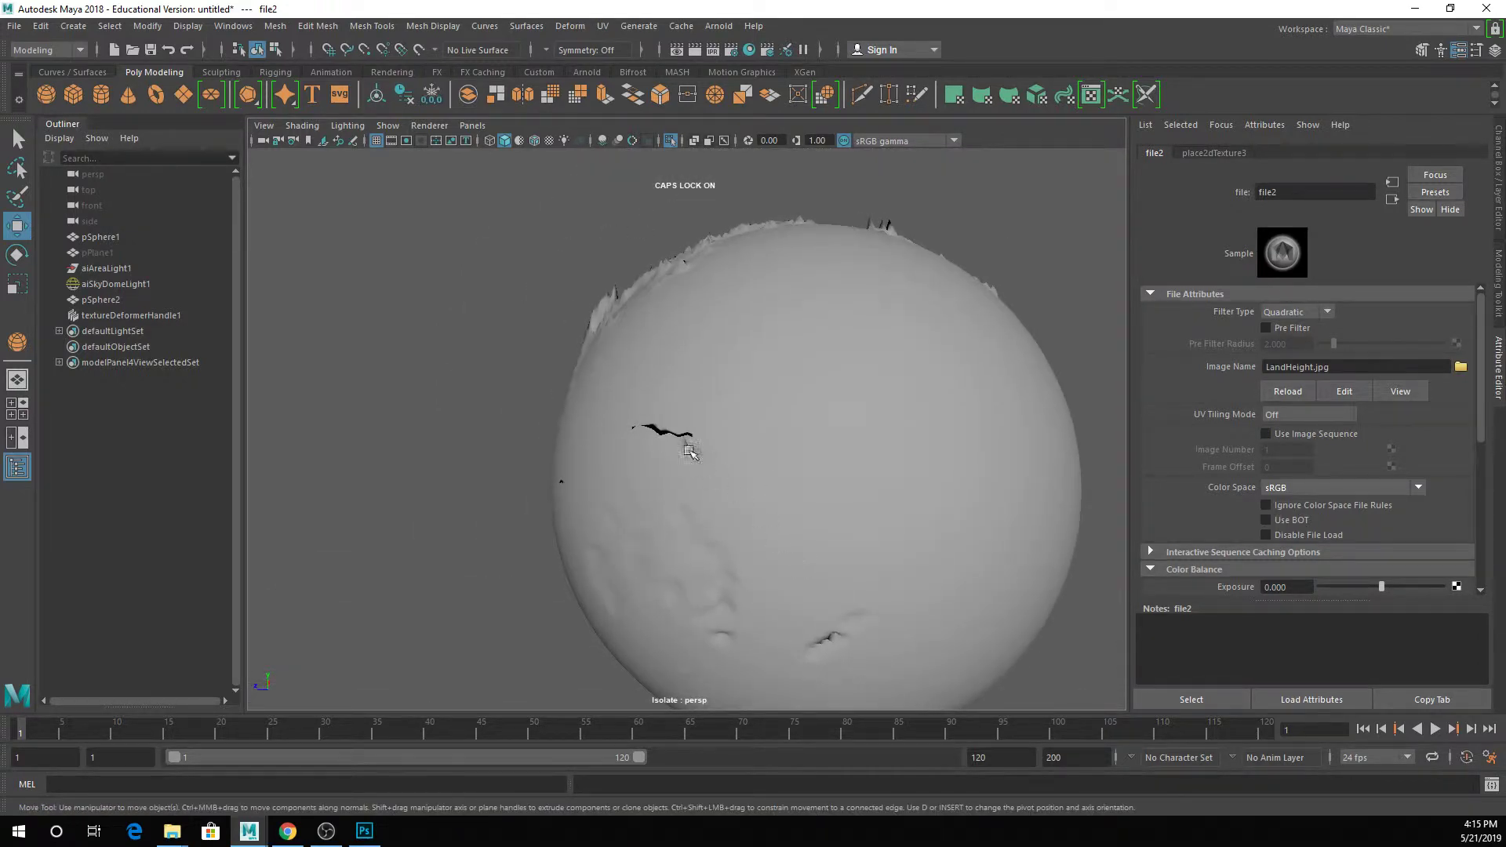
pyautogui.keyDown('alt'); pyautogui.moveTo(761, 480); pyautogui.dragTo(764, 436); pyautogui.keyUp('alt')
pyautogui.keyDown('alt'); pyautogui.moveTo(764, 436); pyautogui.dragTo(754, 479, button='middle'); pyautogui.keyUp('alt')
pyautogui.scroll(-5, 754, 479)
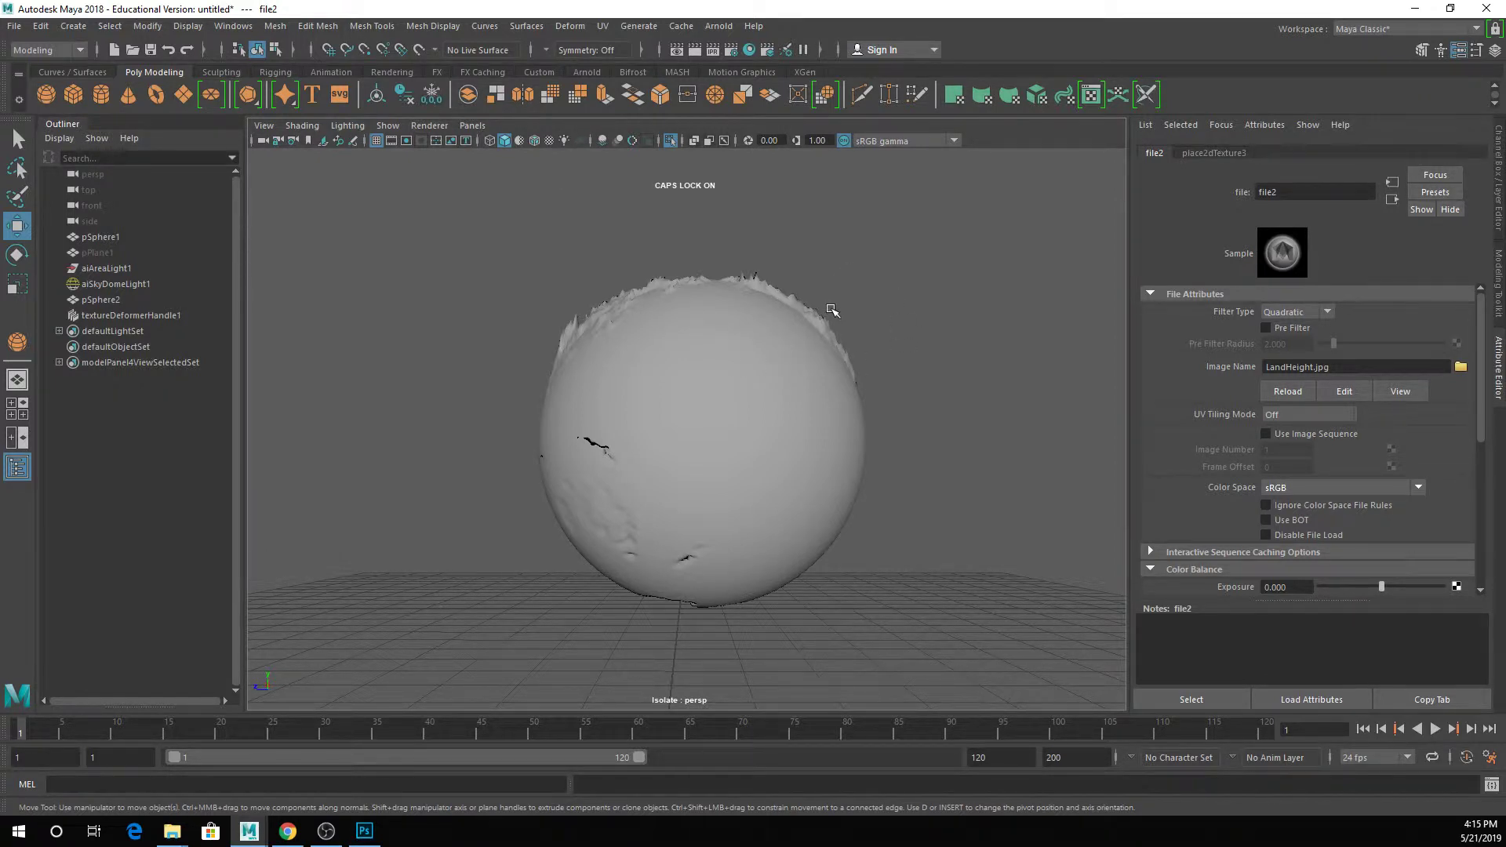
# Set the Direction of the sphere's Texture deformer to Normal
pyautogui.click(775, 381)
pyautogui.click(167, 315)
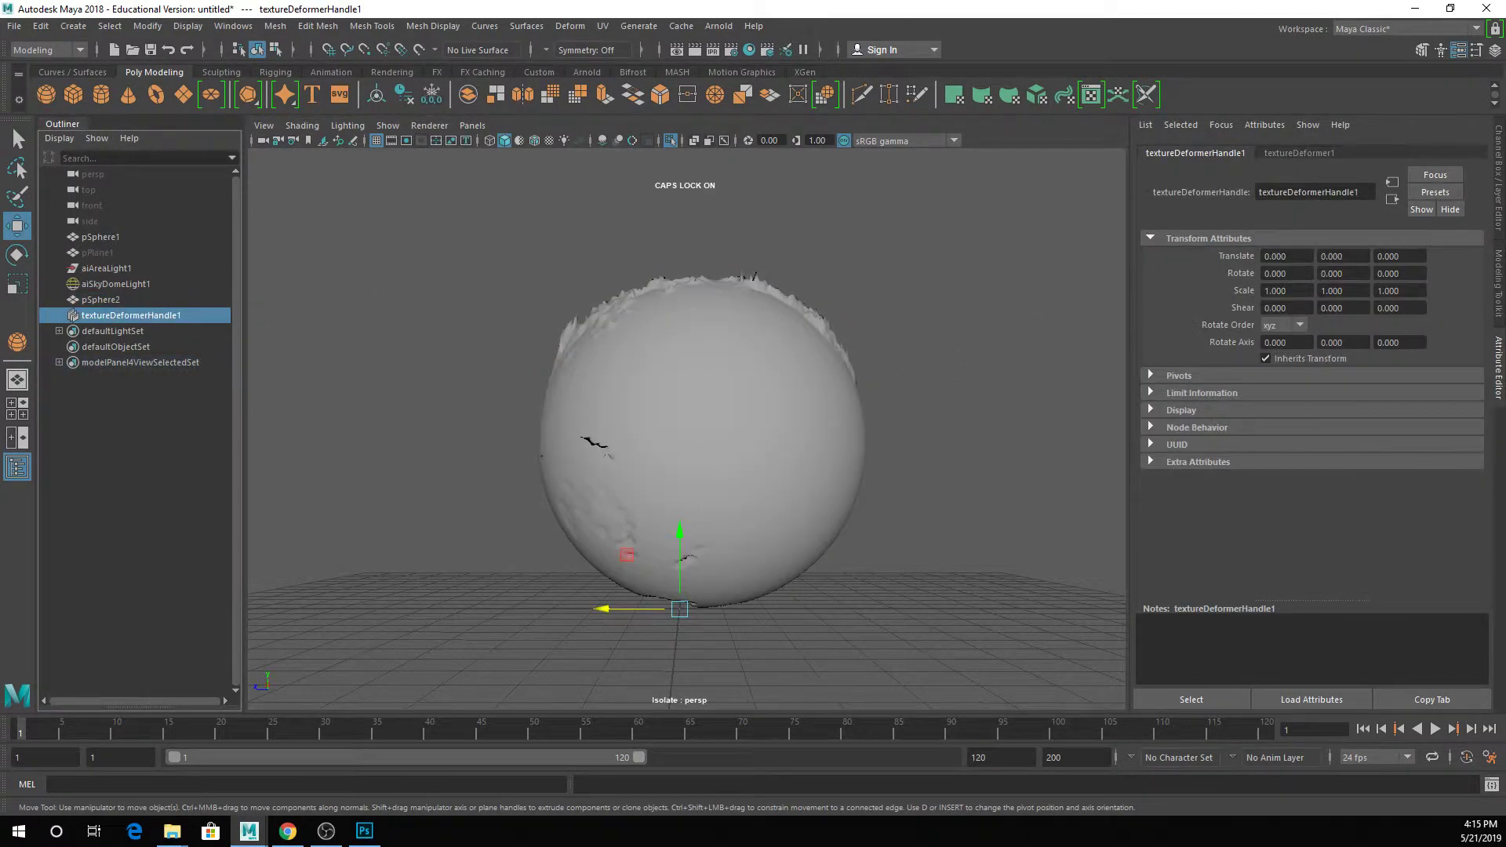
pyautogui.click(1285, 154)
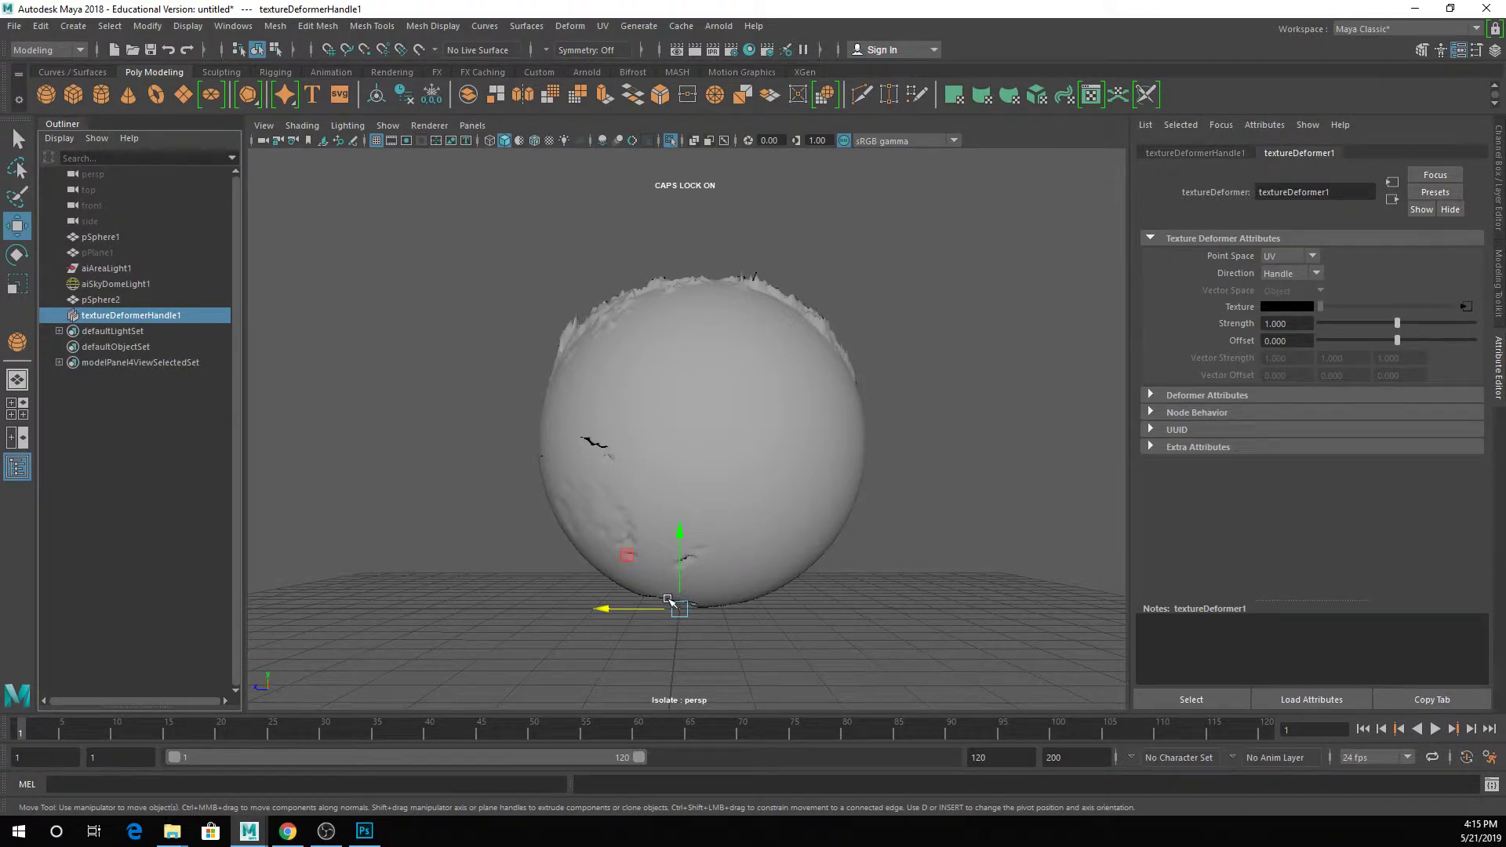
pyautogui.click(1315, 273)
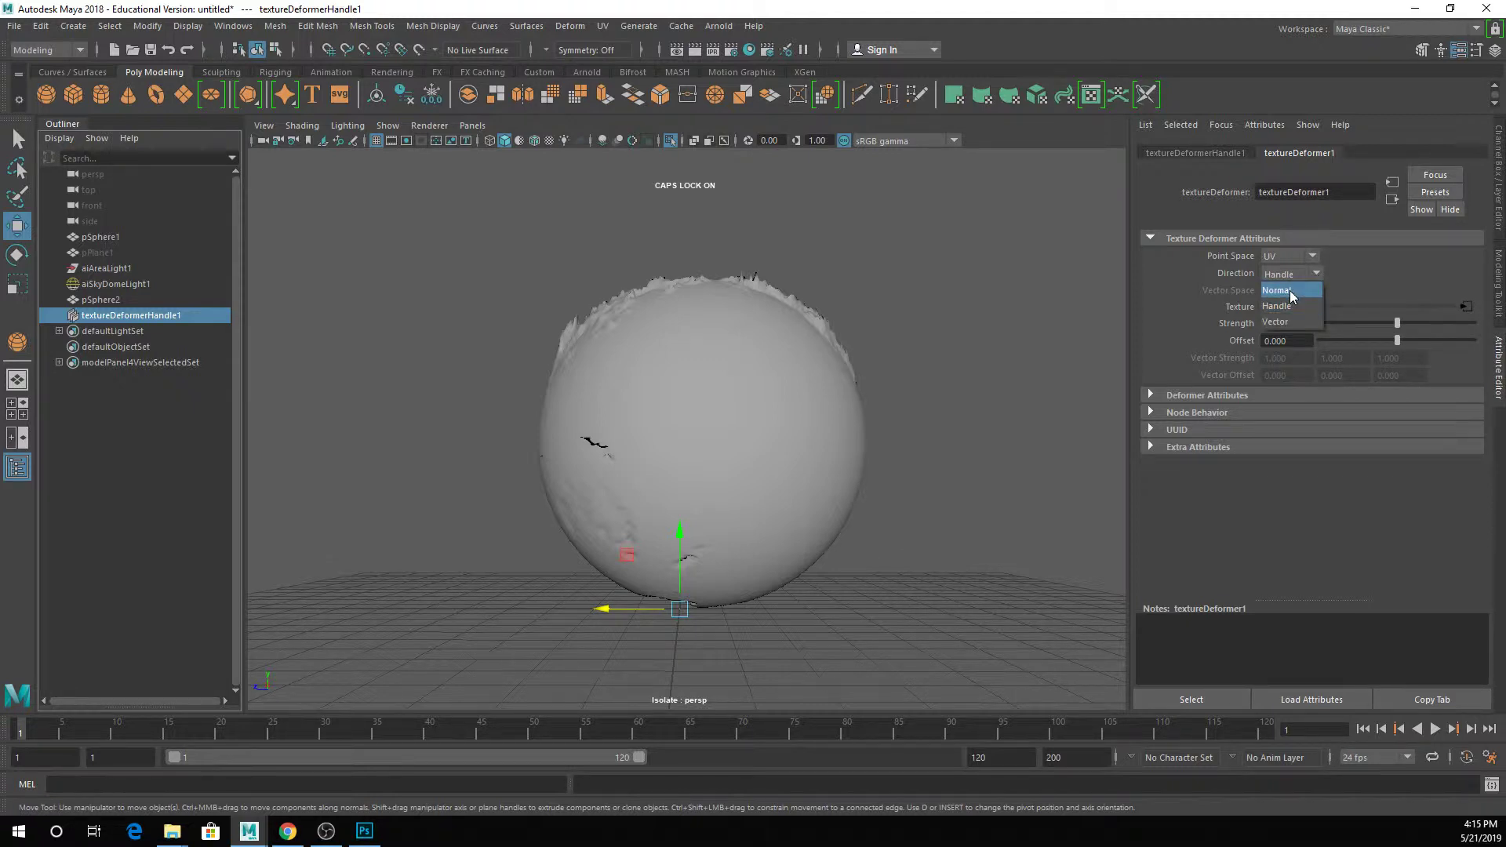
pyautogui.click(1290, 291)
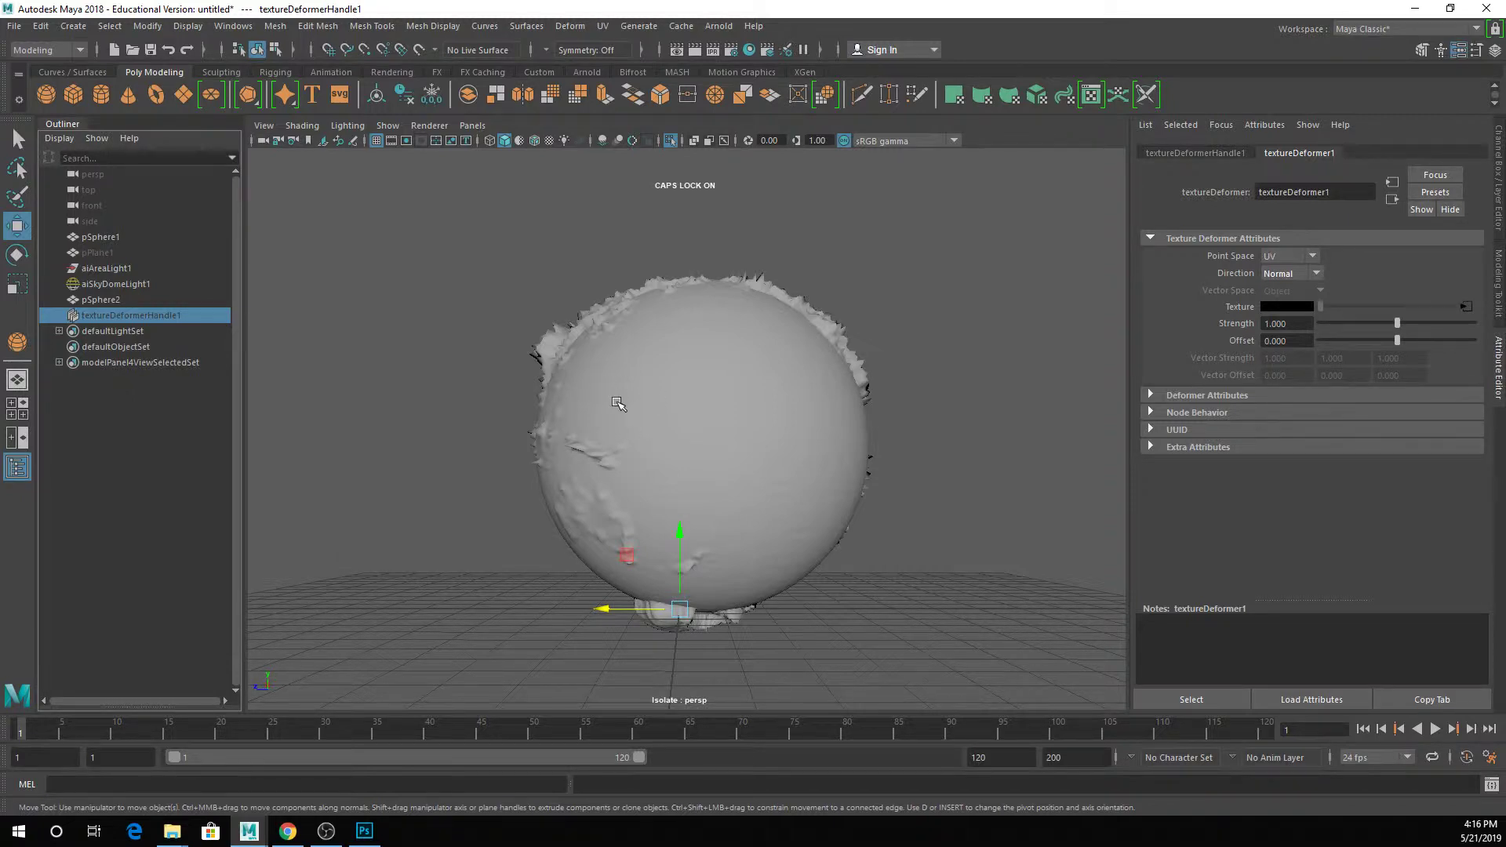
# Lower the Strength of the sphere's Texture deformer to about 0.42
pyautogui.click(636, 435)
pyautogui.keyDown('alt'); pyautogui.moveTo(636, 436); pyautogui.dragTo(585, 516); pyautogui.keyUp('alt')
pyautogui.click(904, 244)
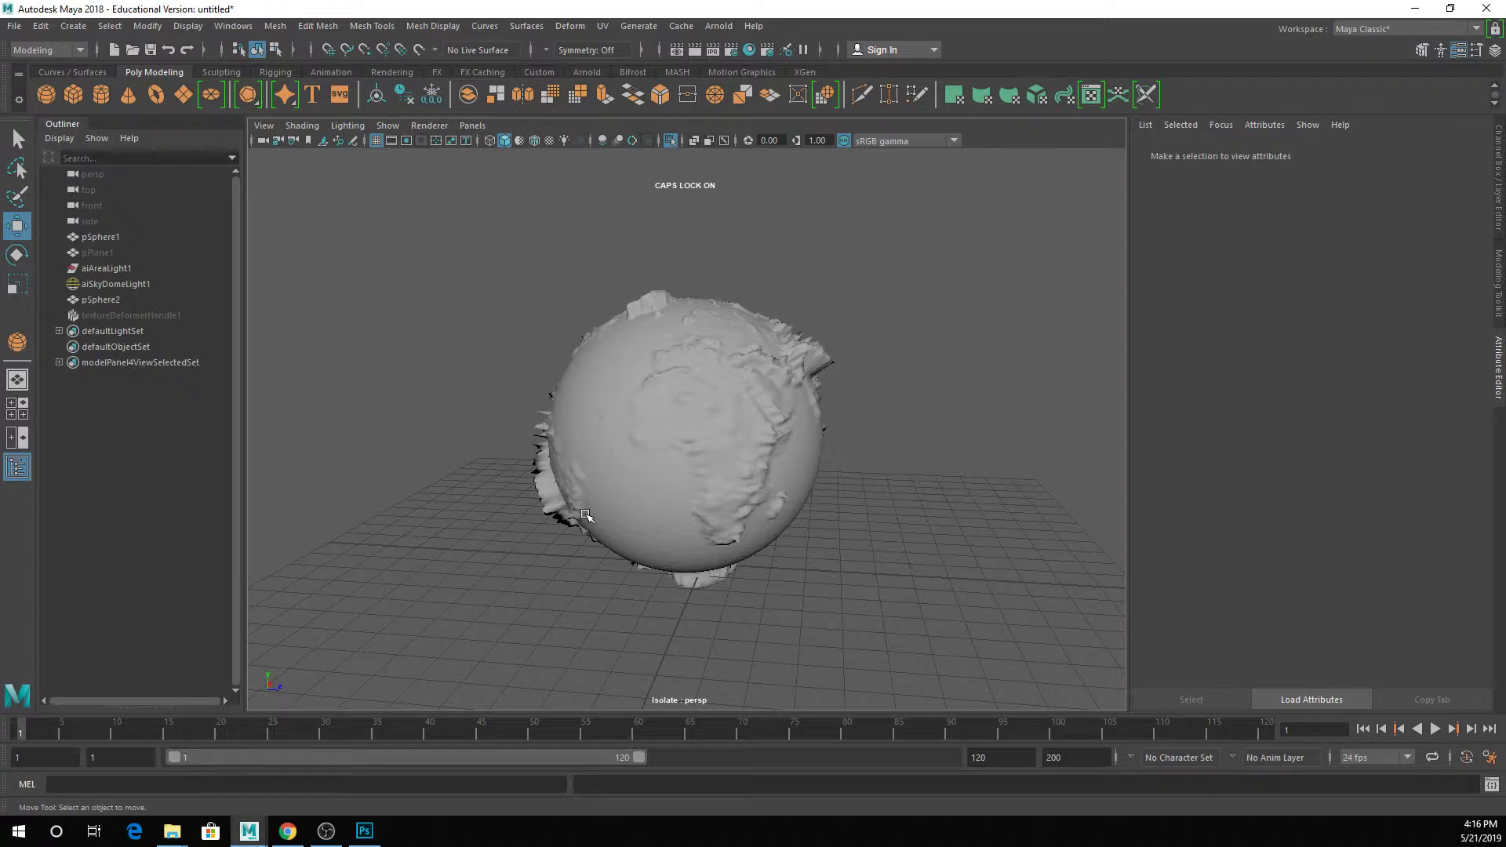
pyautogui.click(585, 515)
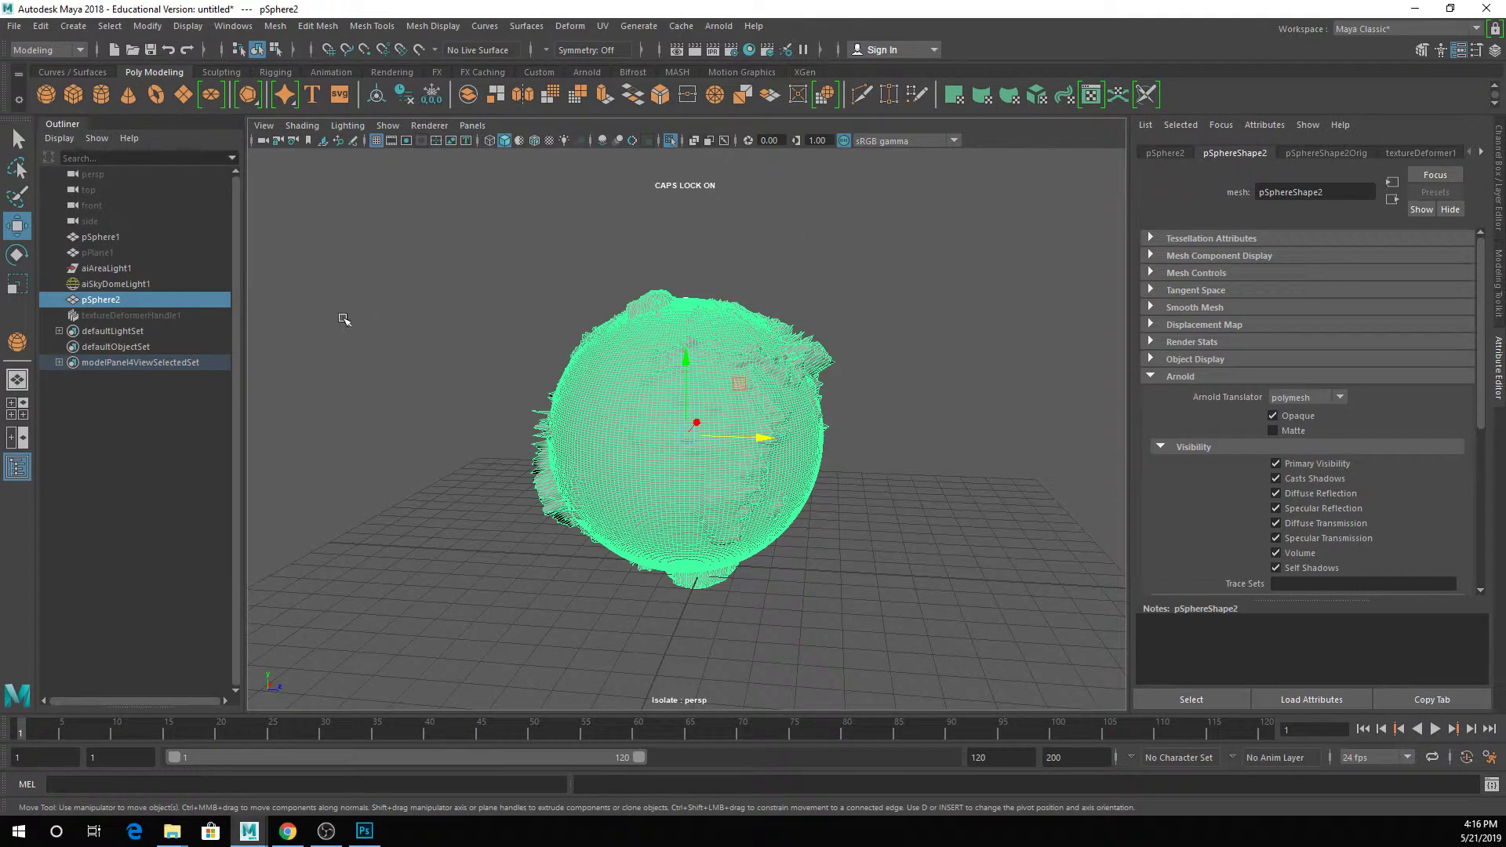
pyautogui.click(201, 315)
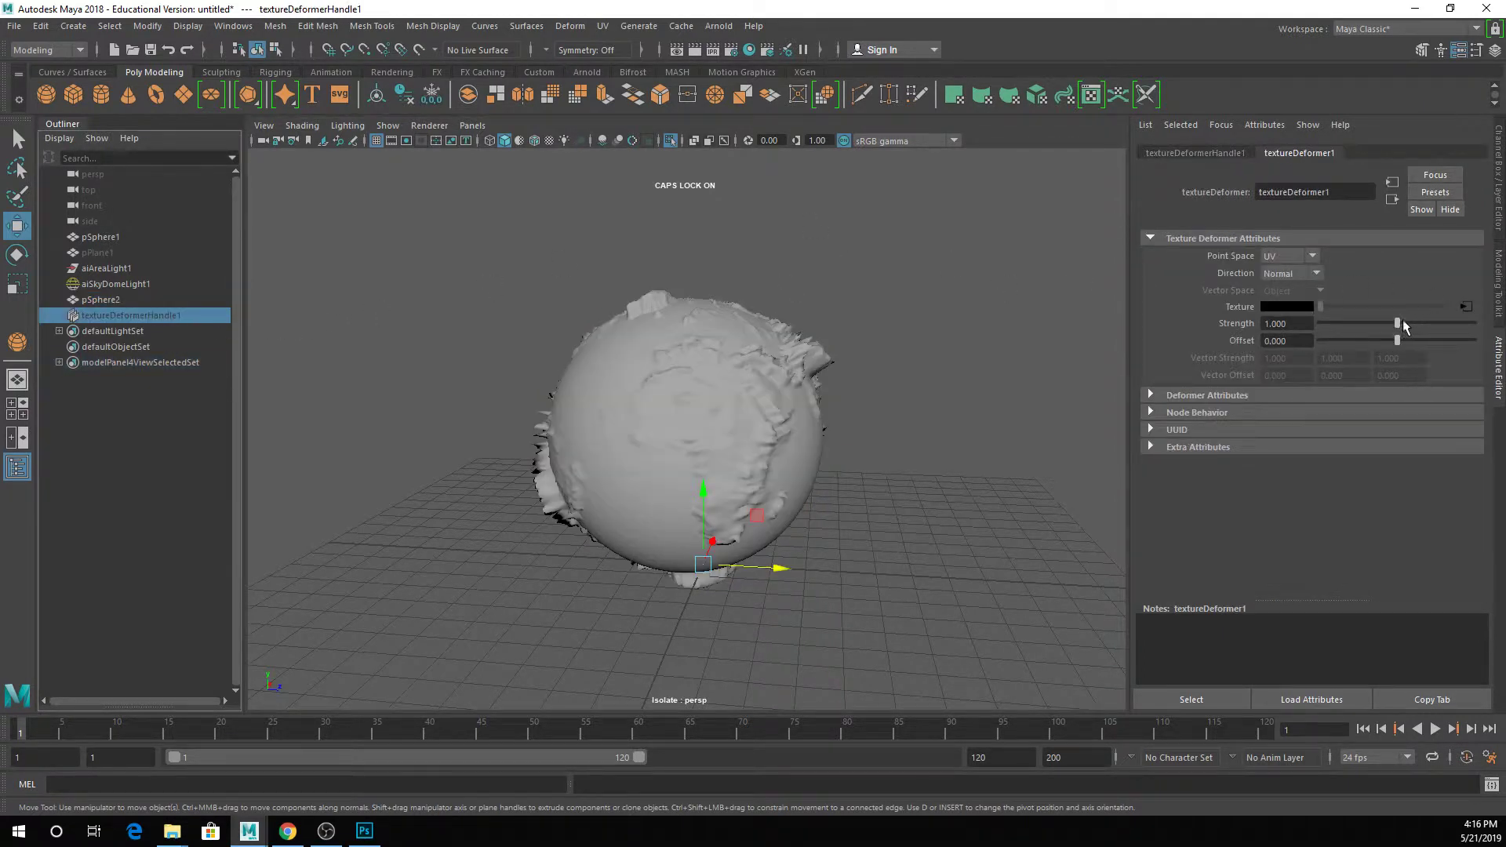
pyautogui.moveTo(1400, 323); pyautogui.dragTo(1344, 333)
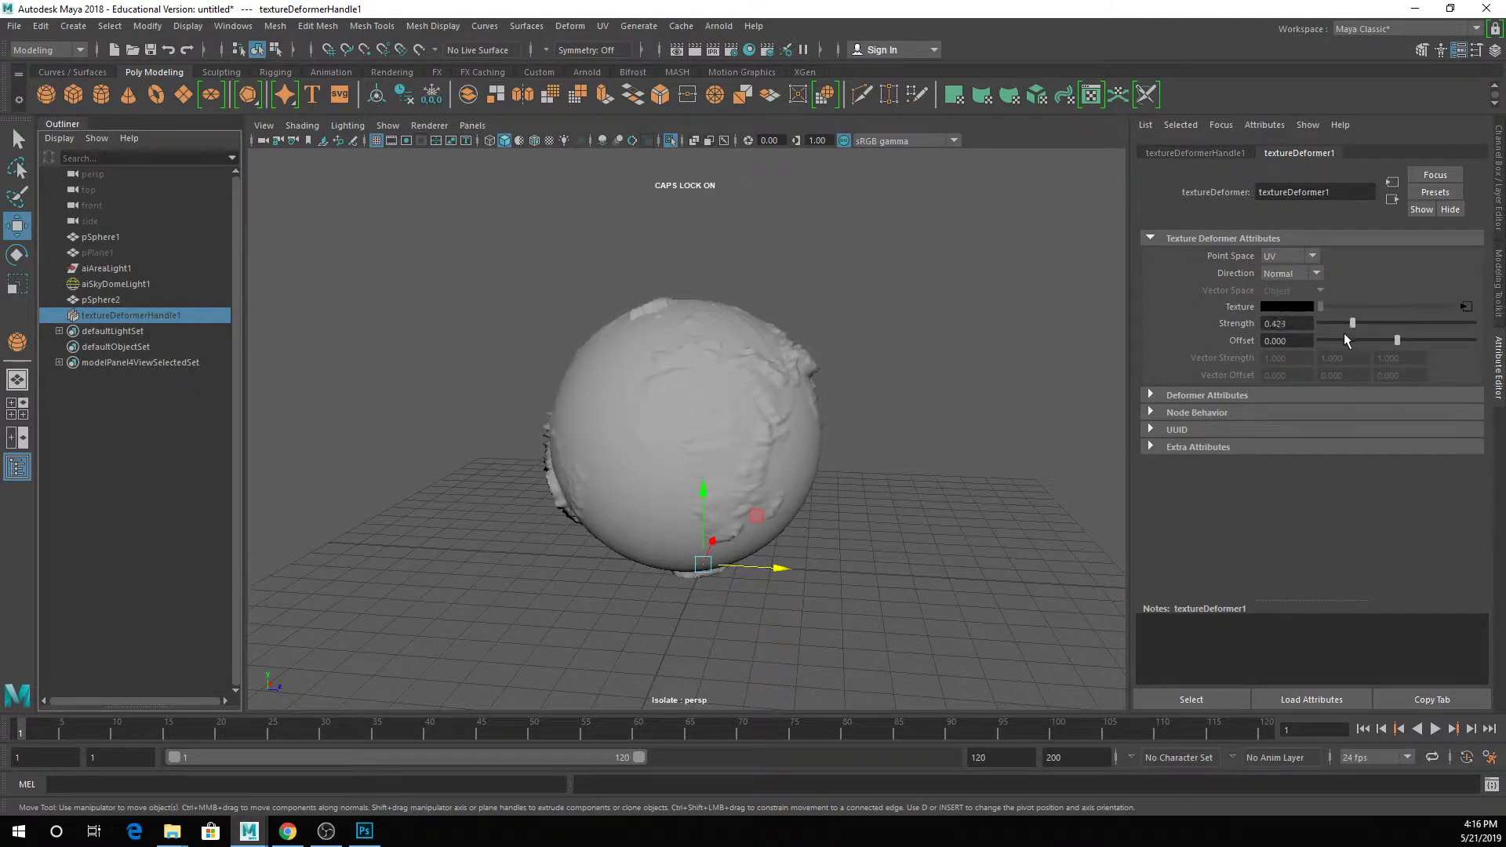
pyautogui.click(377, 261)
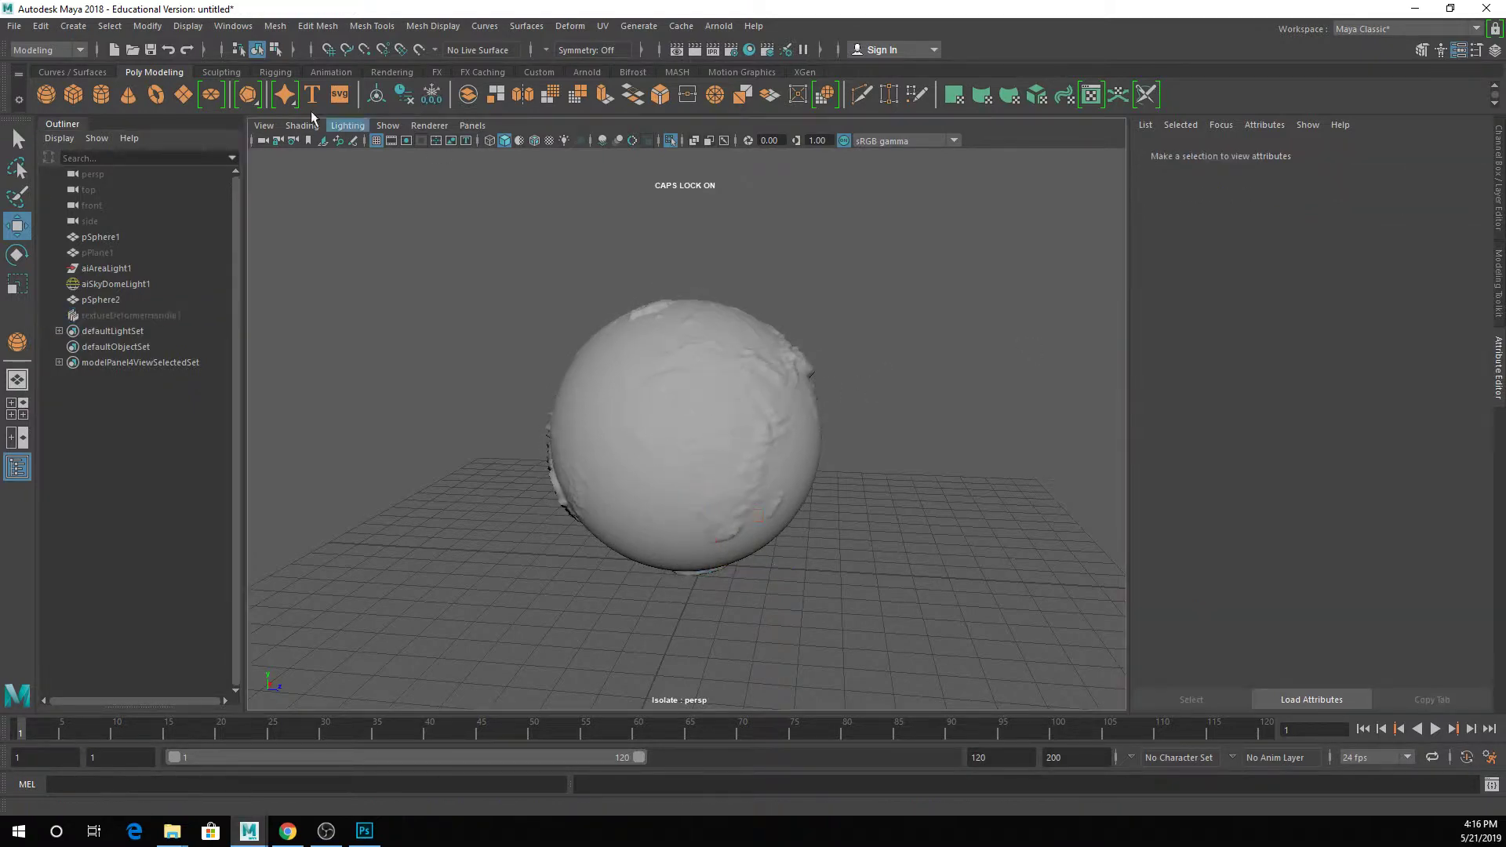
# Create a polygon plane beneath the sphere and scale it up uniformly into a large ground surface
pyautogui.click(184, 94)
pyautogui.moveTo(693, 585); pyautogui.dragTo(1094, 706)
pyautogui.scroll(-5, 838, 555)
pyautogui.press('e')
pyautogui.press('r')
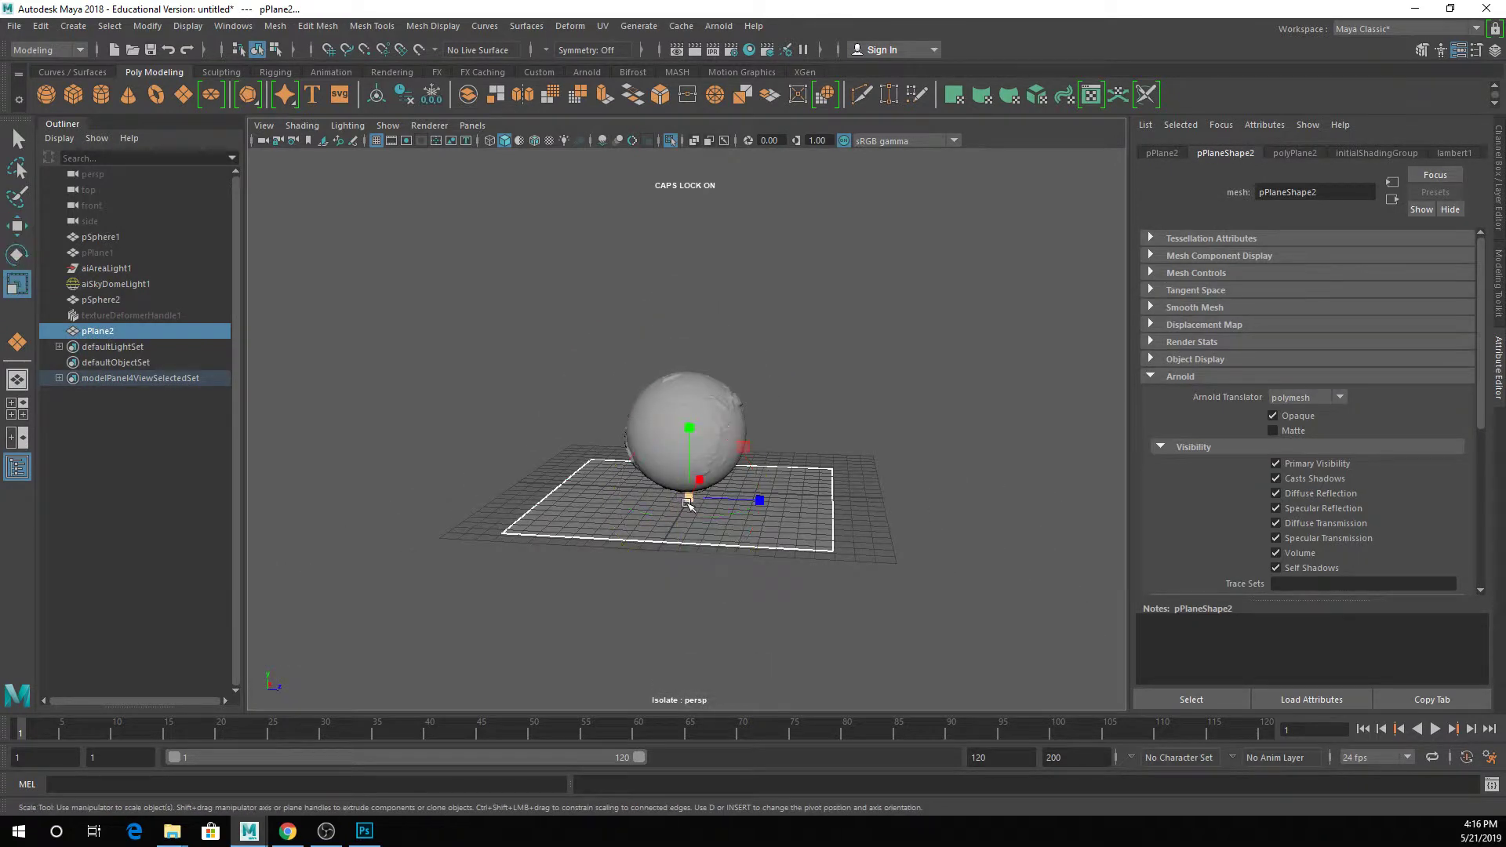
pyautogui.moveTo(689, 499); pyautogui.dragTo(1124, 751)
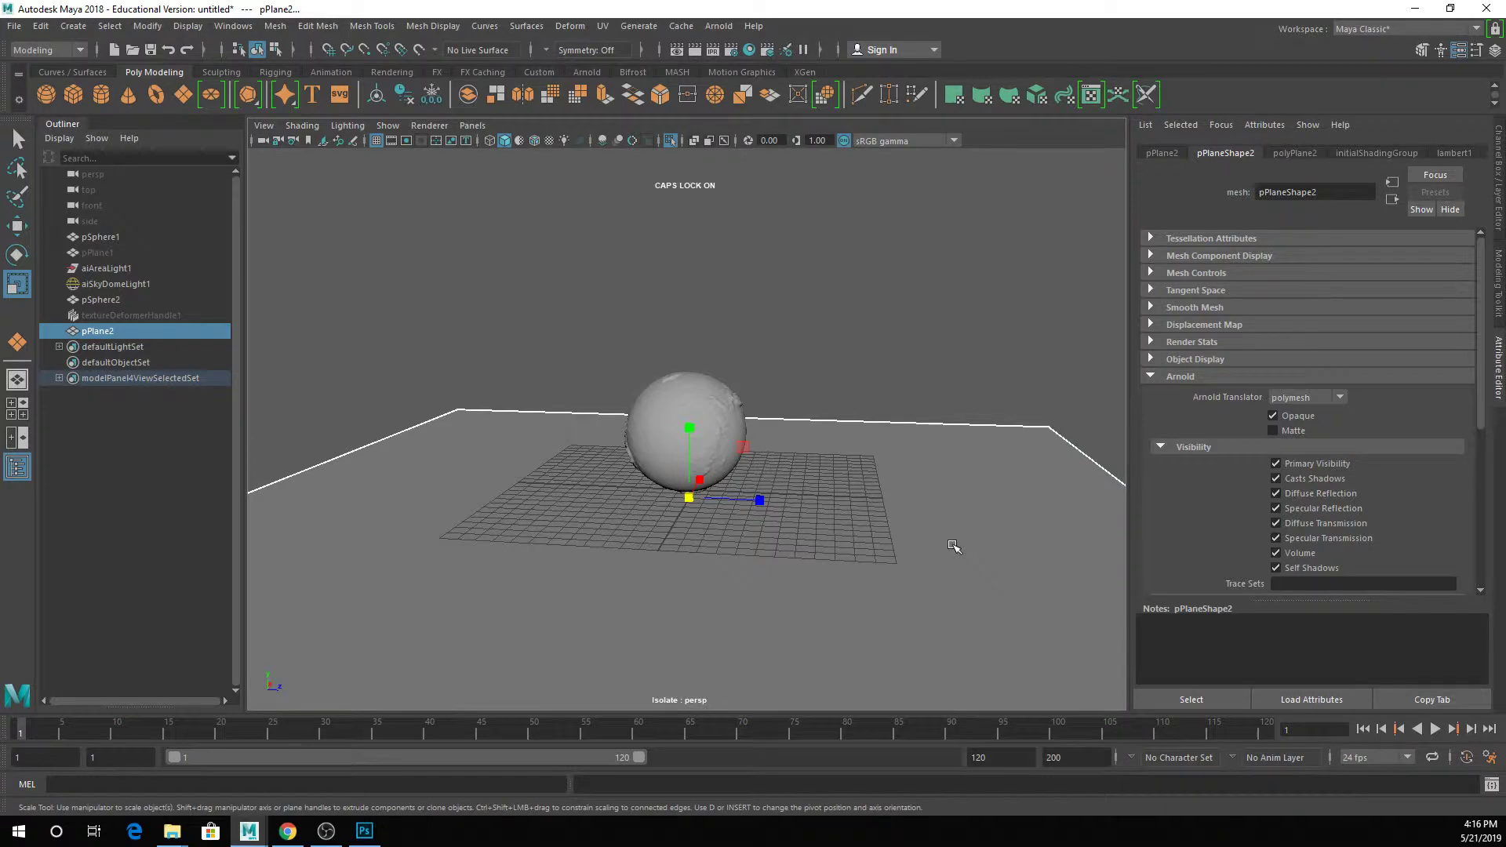
# Open the Arnold RenderView and start rendering the sphere and ground plane from an elevated angle
pyautogui.moveTo(820, 461)
pyautogui.keyDown('alt'); pyautogui.mouseDown()
pyautogui.moveTo(816, 499)
pyautogui.moveTo(823, 459)
pyautogui.moveTo(797, 453)
pyautogui.mouseUp(); pyautogui.keyUp('alt')
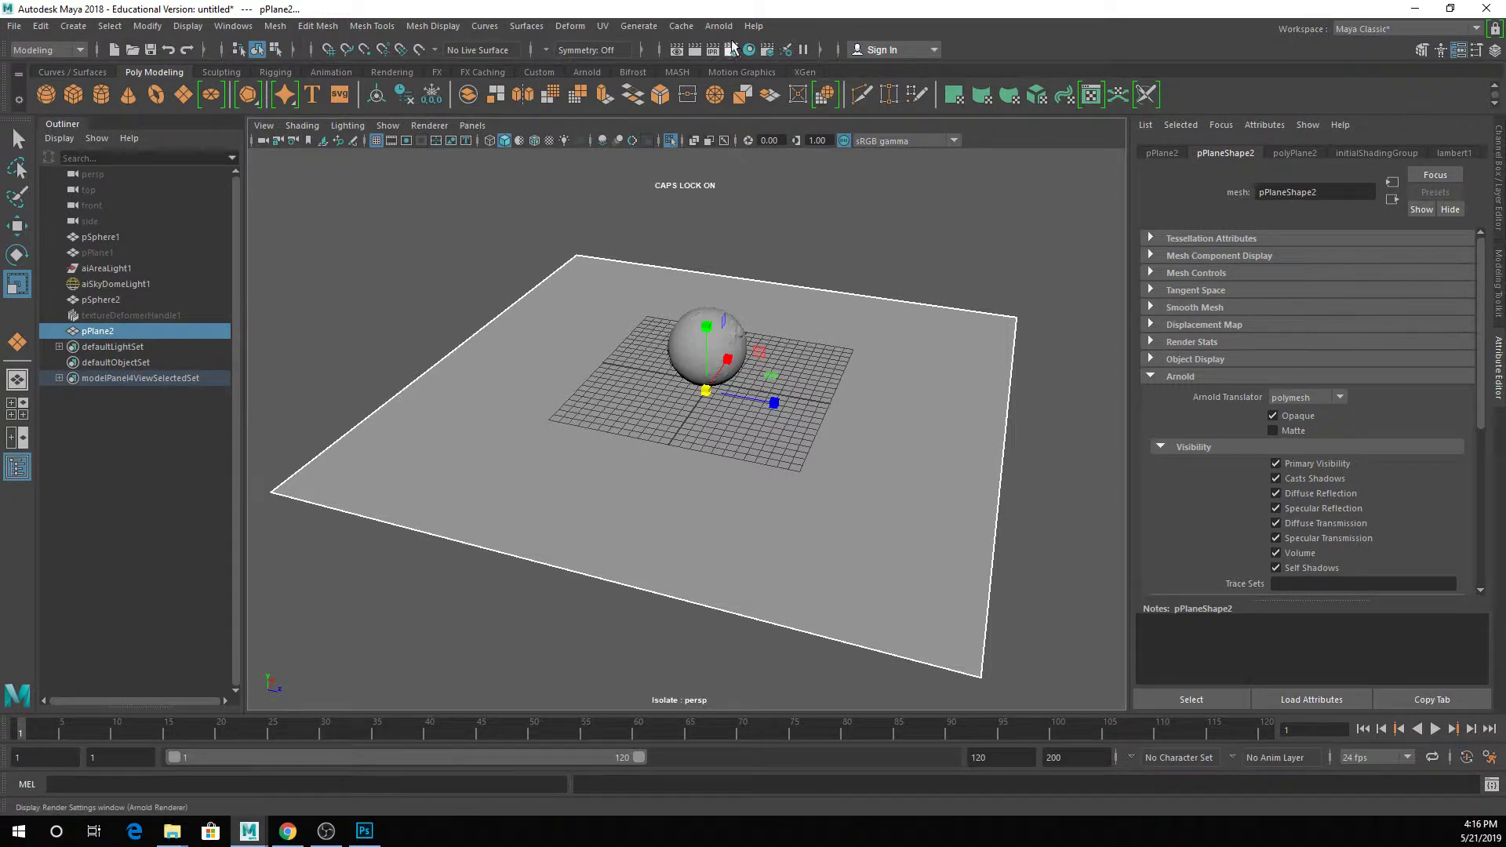
pyautogui.click(728, 27)
pyautogui.click(759, 69)
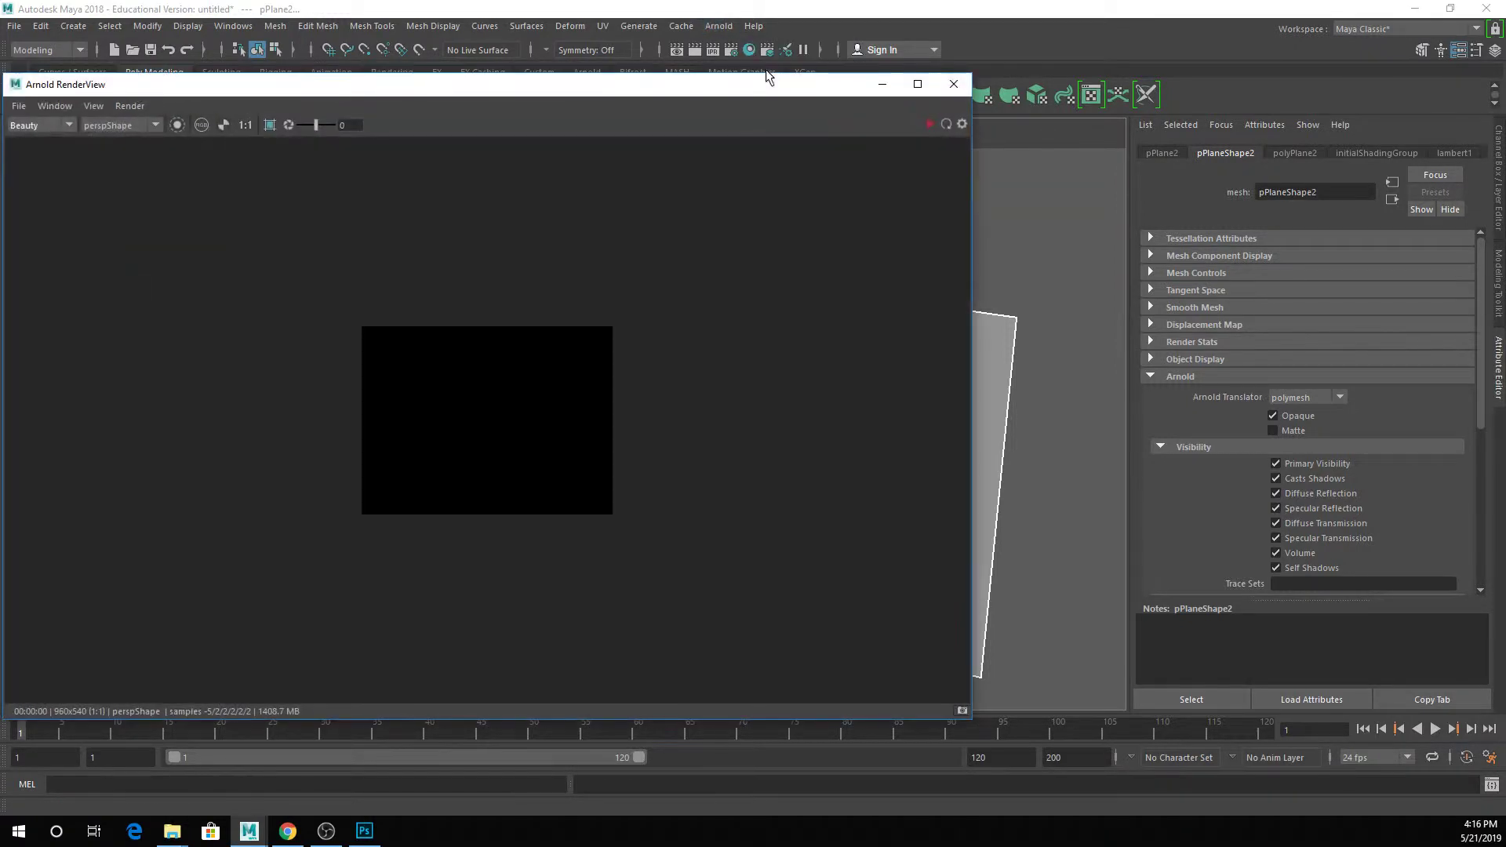
pyautogui.click(931, 122)
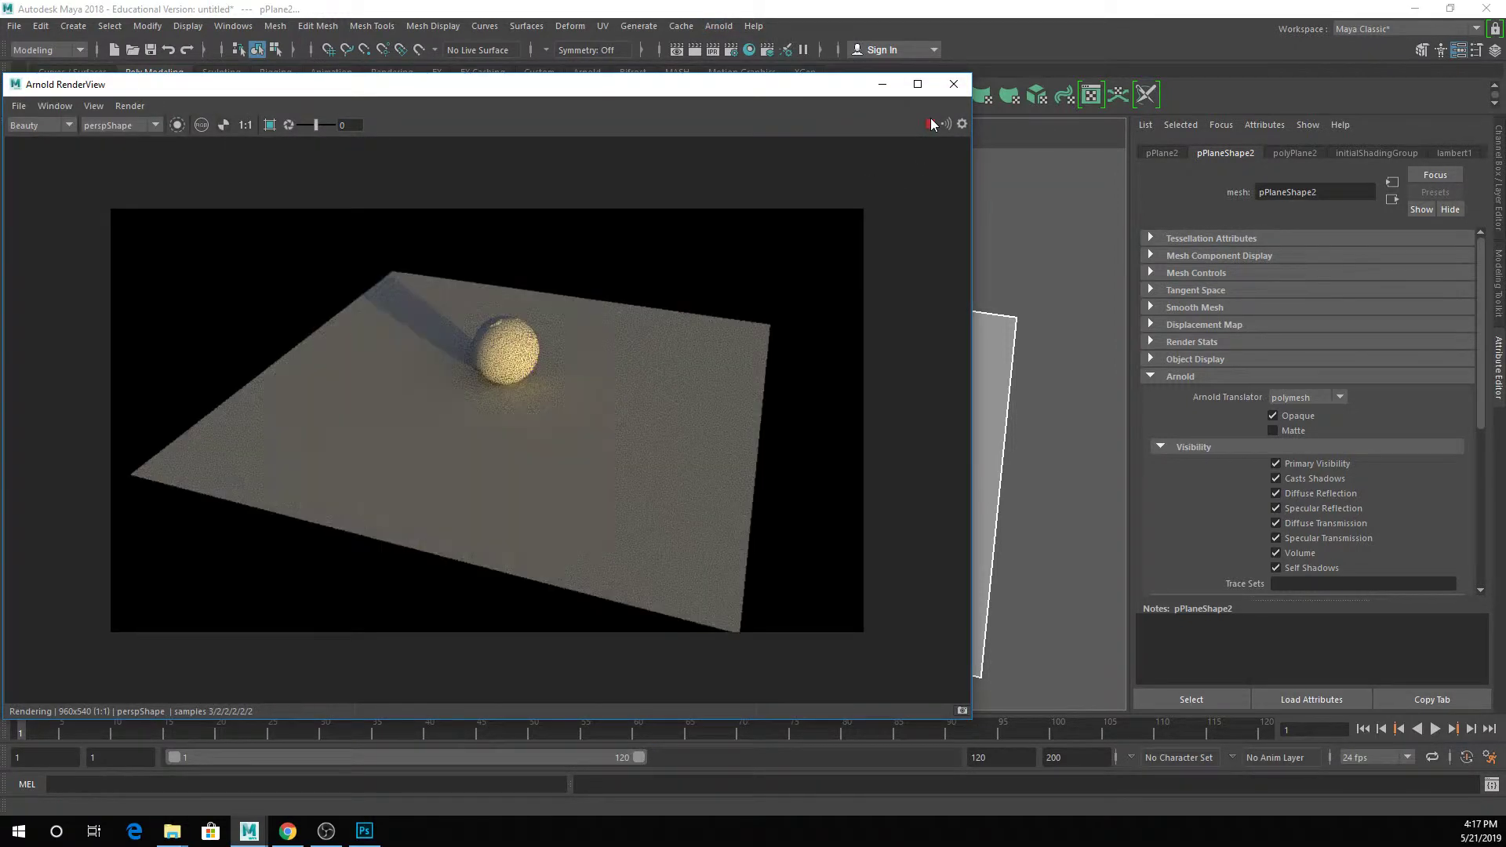
pyautogui.click(1098, 271)
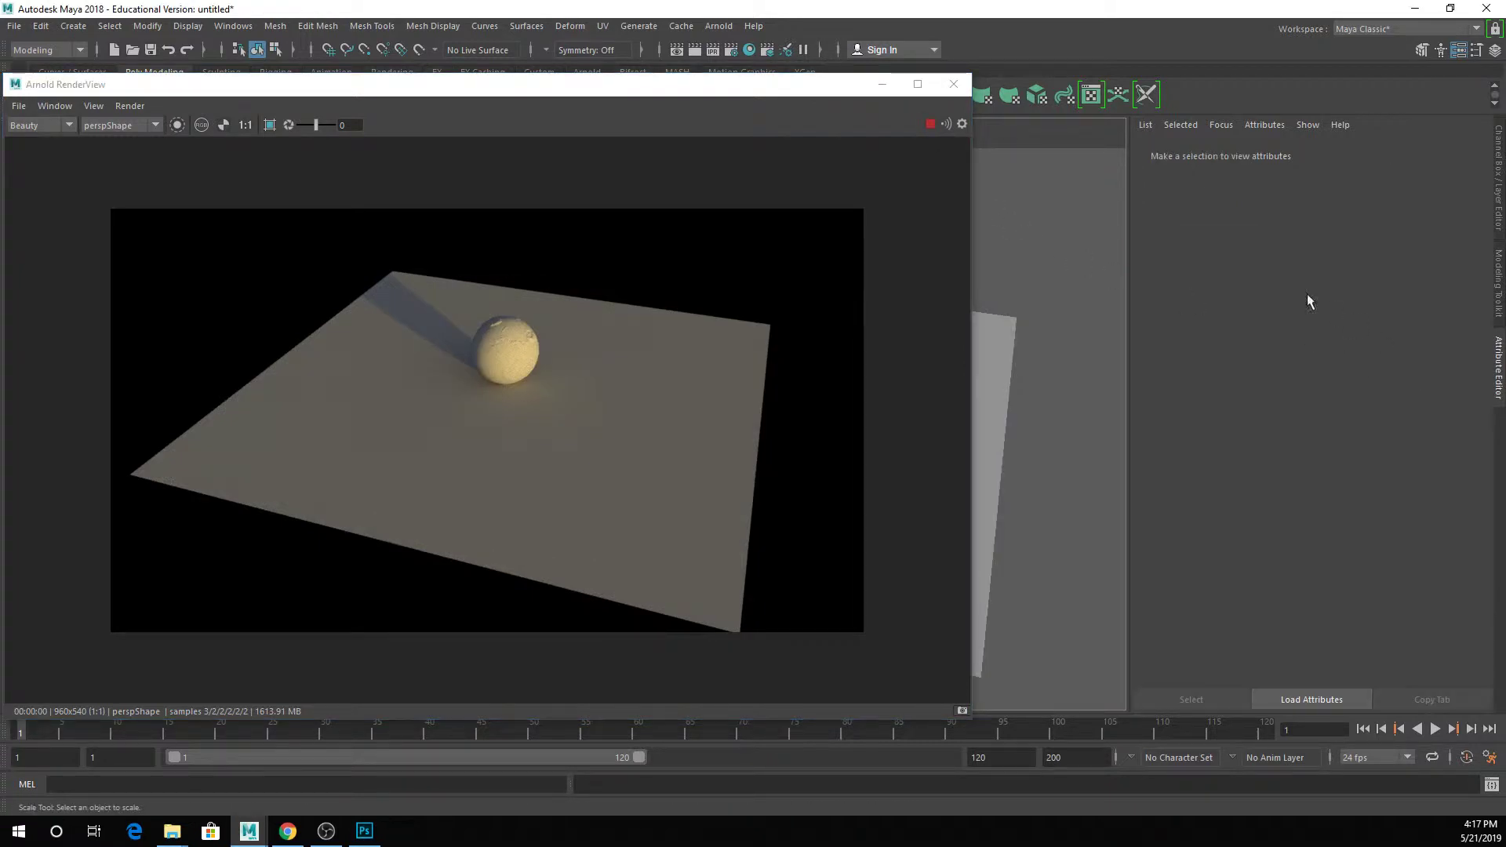
# Set the Camera visibility of aiSkyDomeLight1 to 1.000 and view the scene from another side
pyautogui.moveTo(742, 88); pyautogui.dragTo(783, 432)
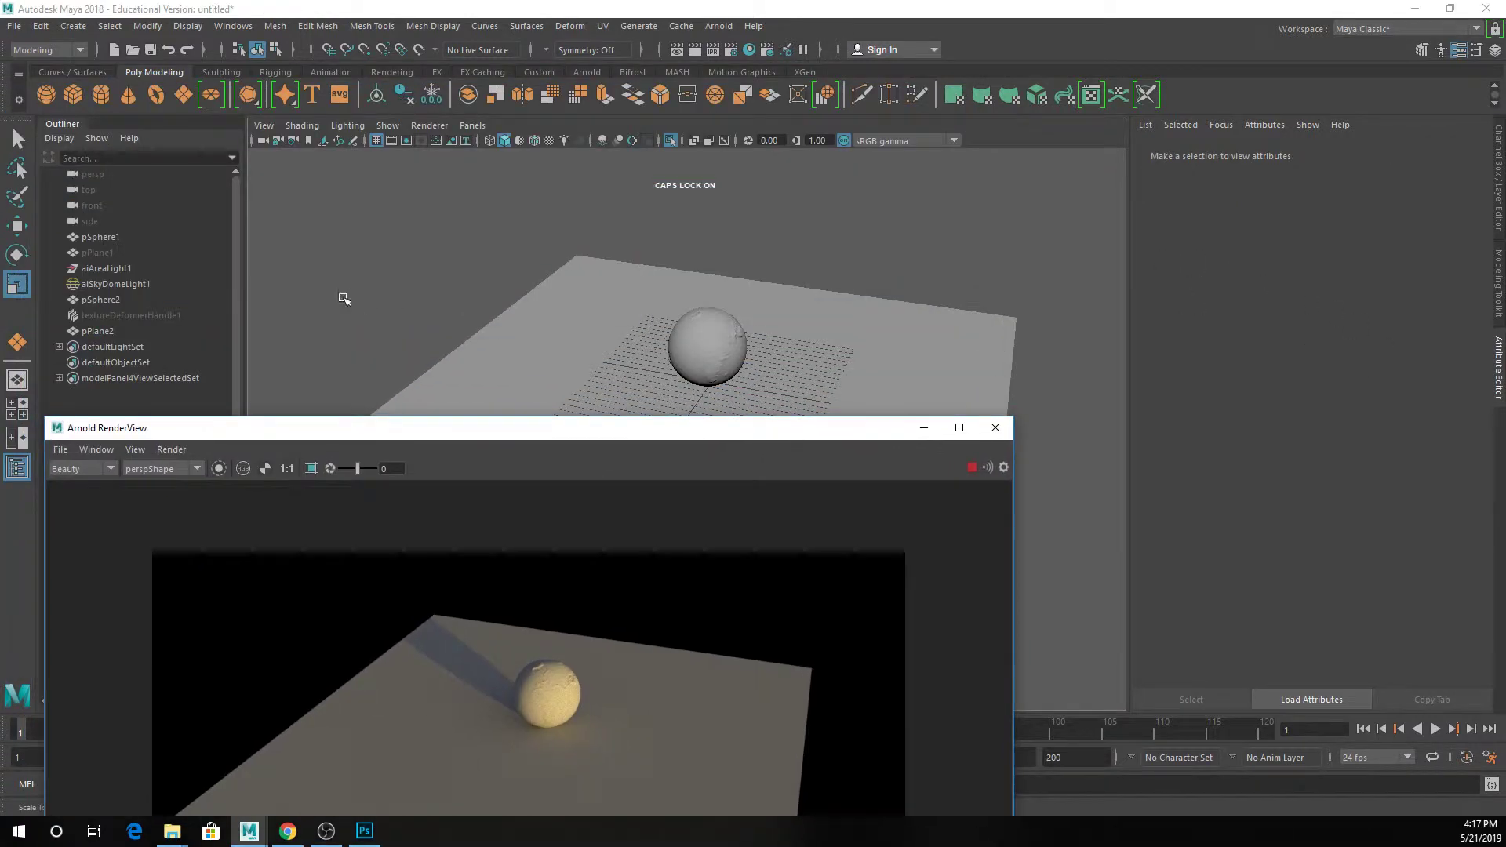
pyautogui.click(149, 280)
pyautogui.moveTo(286, 428); pyautogui.dragTo(267, 203)
pyautogui.scroll(-4, 1338, 471)
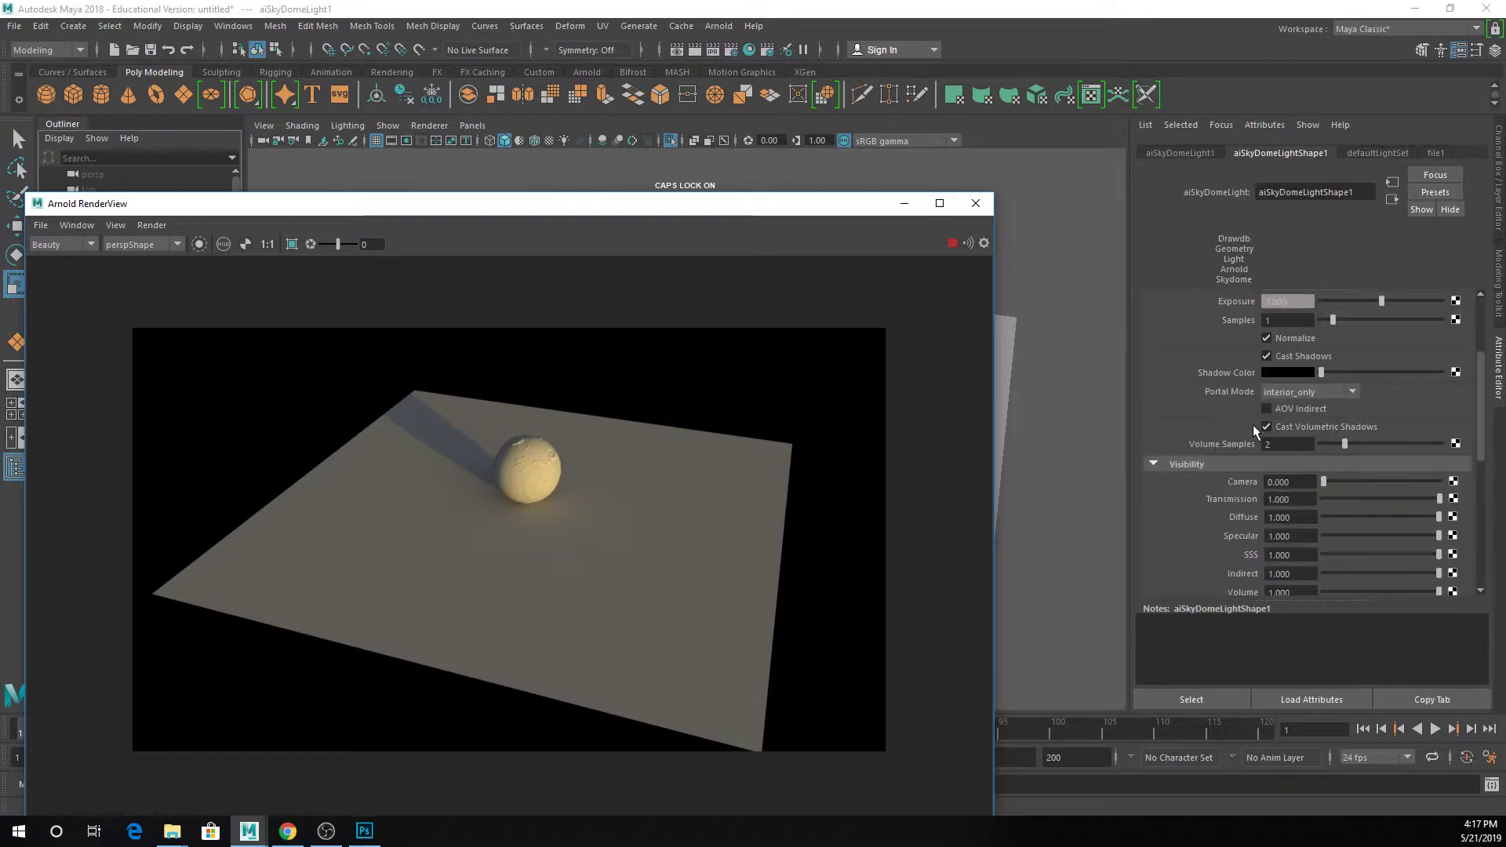
pyautogui.moveTo(1342, 482); pyautogui.dragTo(1444, 482)
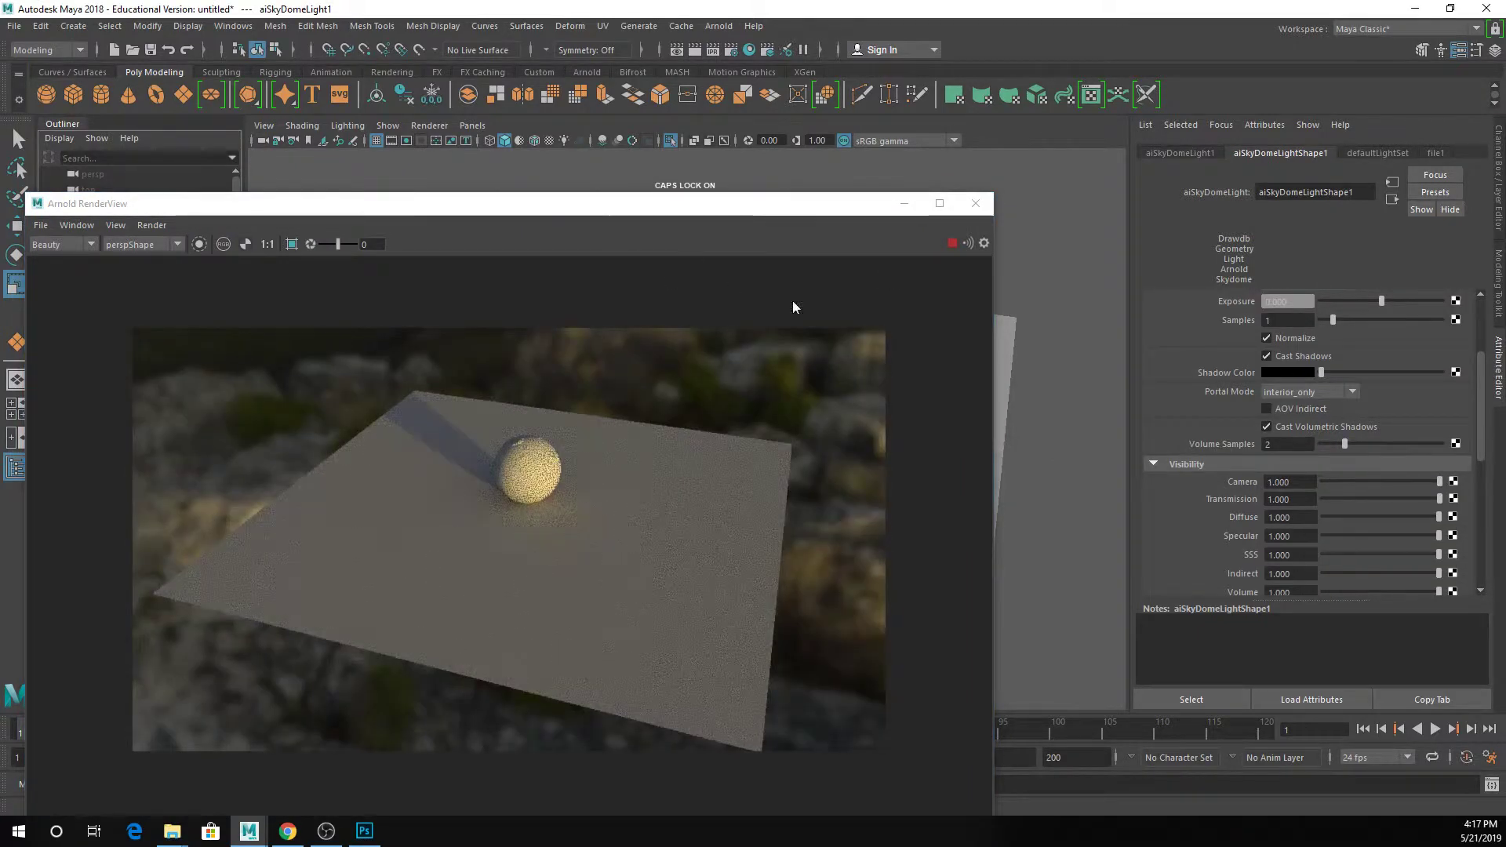
pyautogui.keyDown('alt'); pyautogui.moveTo(1026, 437); pyautogui.dragTo(898, 435); pyautogui.keyUp('alt')
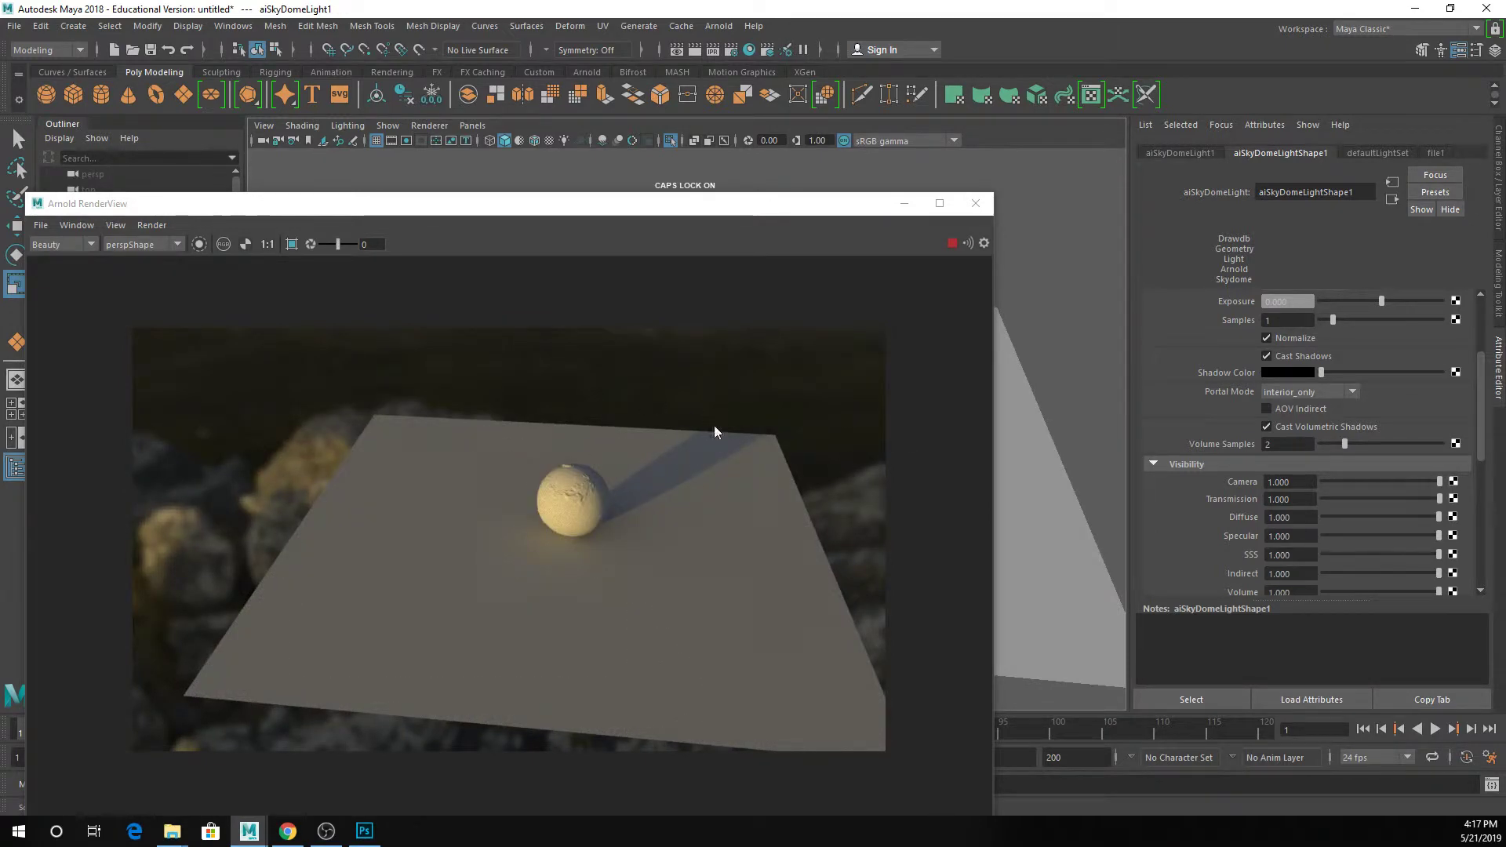
# Assign a new Arnold aiStandardSurface material to the ground plane
pyautogui.click(1047, 420)
pyautogui.rightClick(1040, 379)
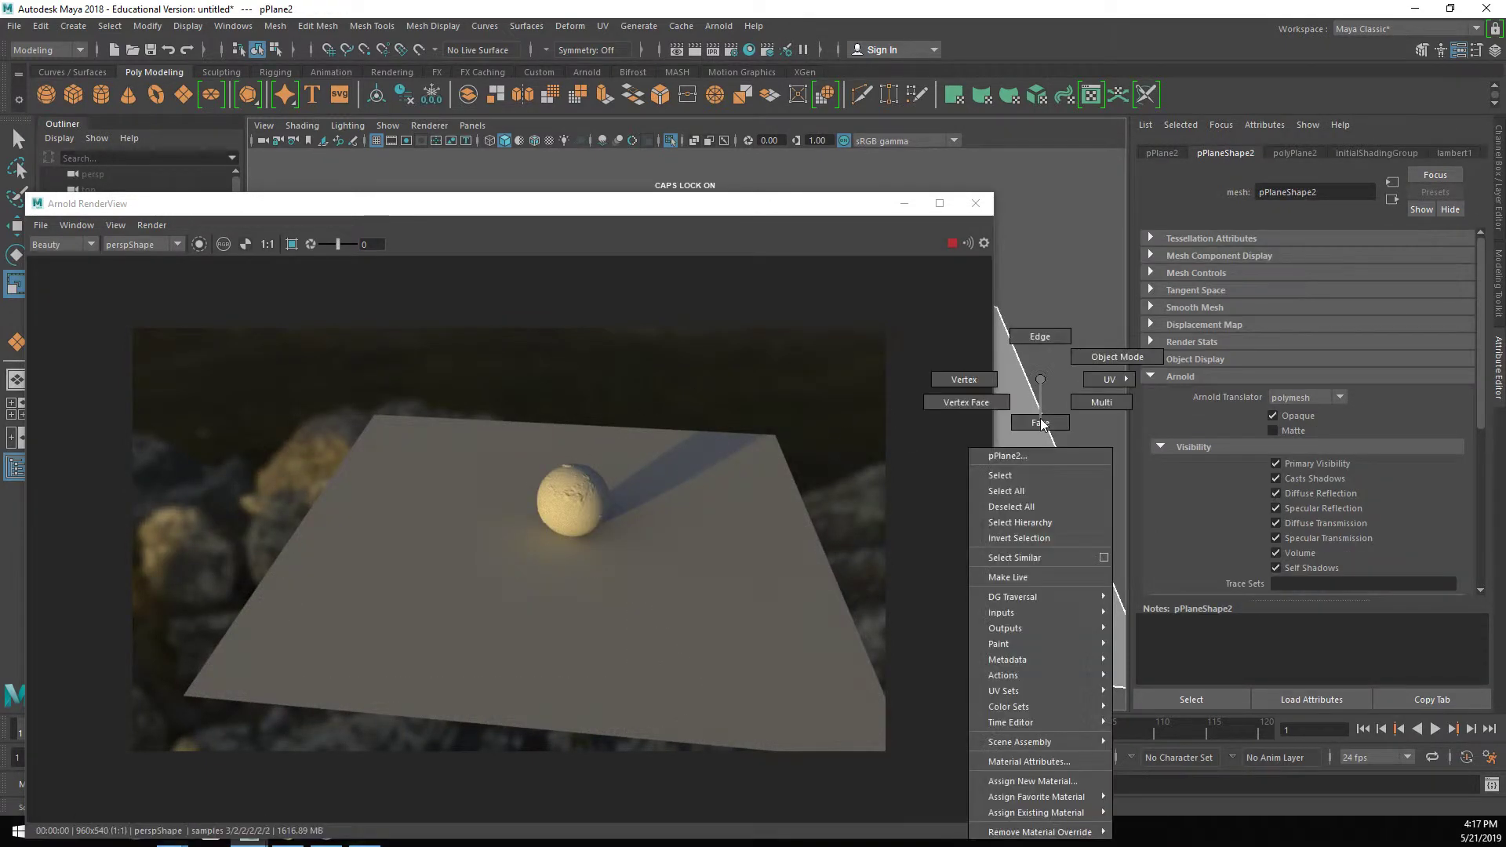
pyautogui.click(1033, 782)
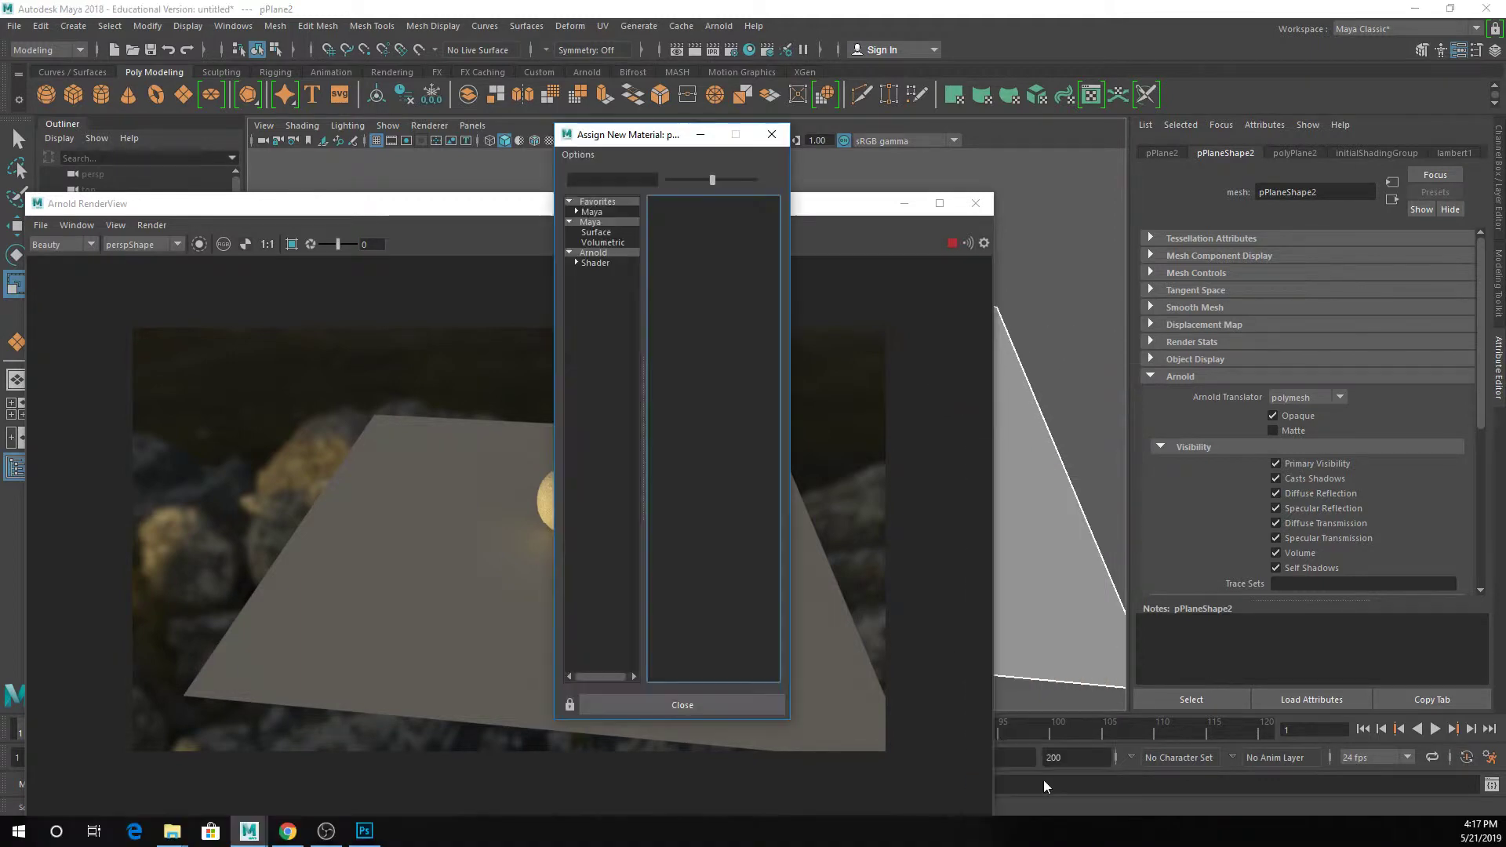
pyautogui.click(610, 252)
pyautogui.click(711, 320)
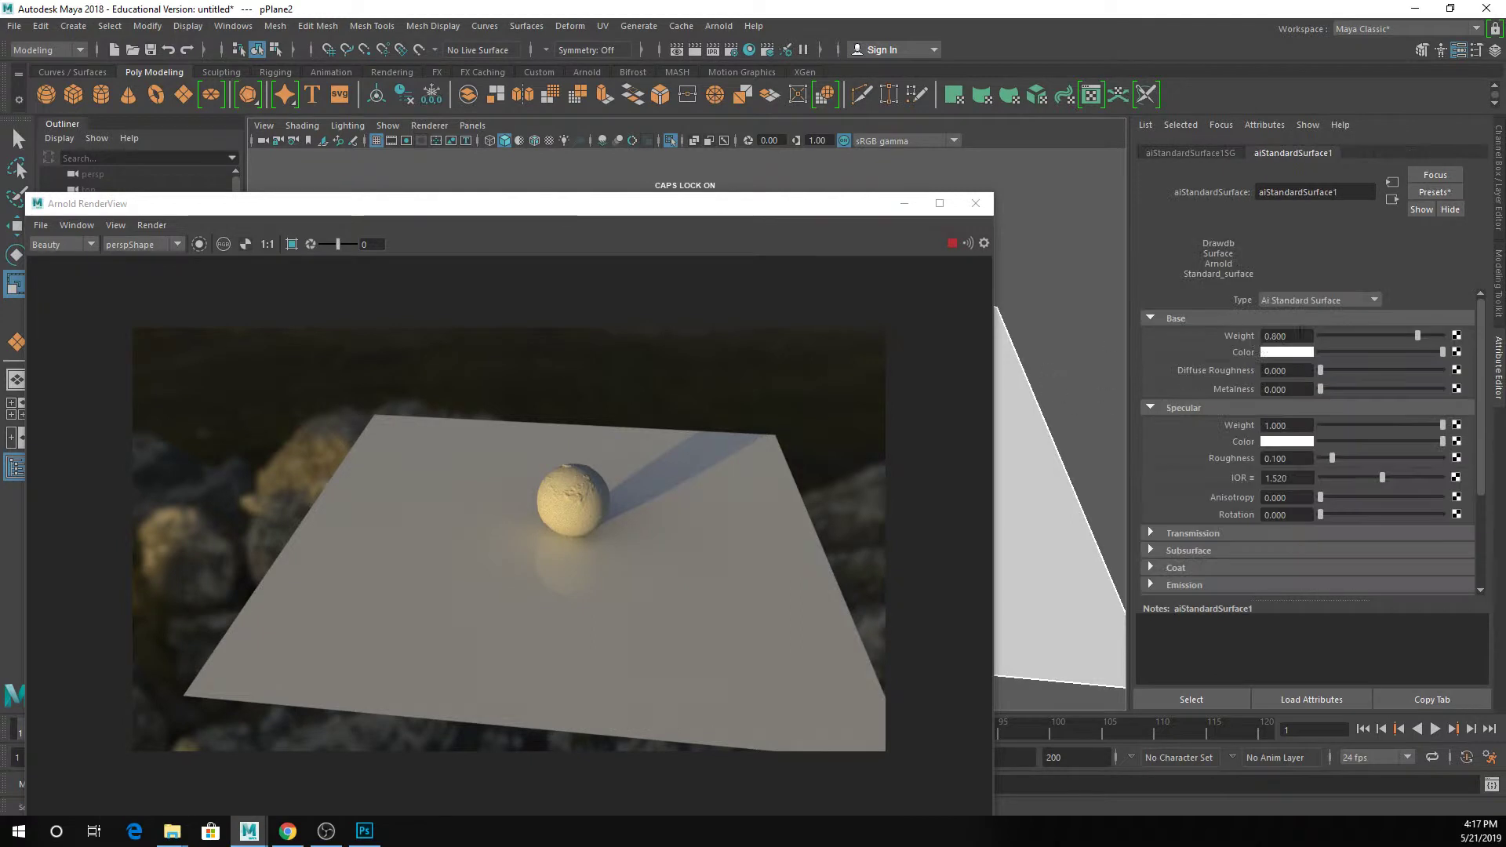
# Sample the material's base Color from the dark background in the render and set its specular Roughness to 1.000
pyautogui.click(1286, 353)
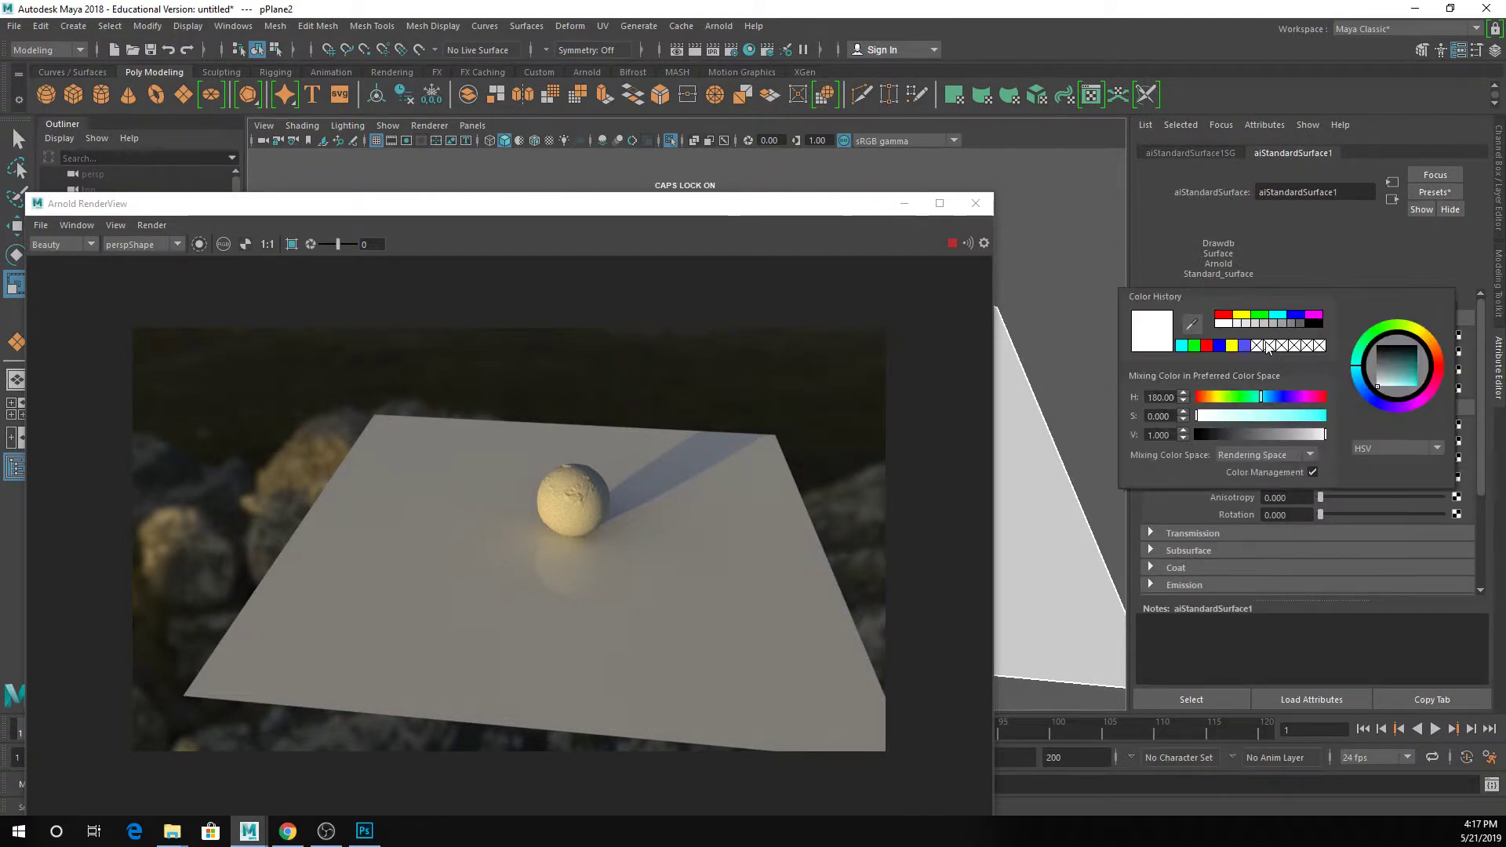
pyautogui.click(1193, 325)
pyautogui.click(677, 420)
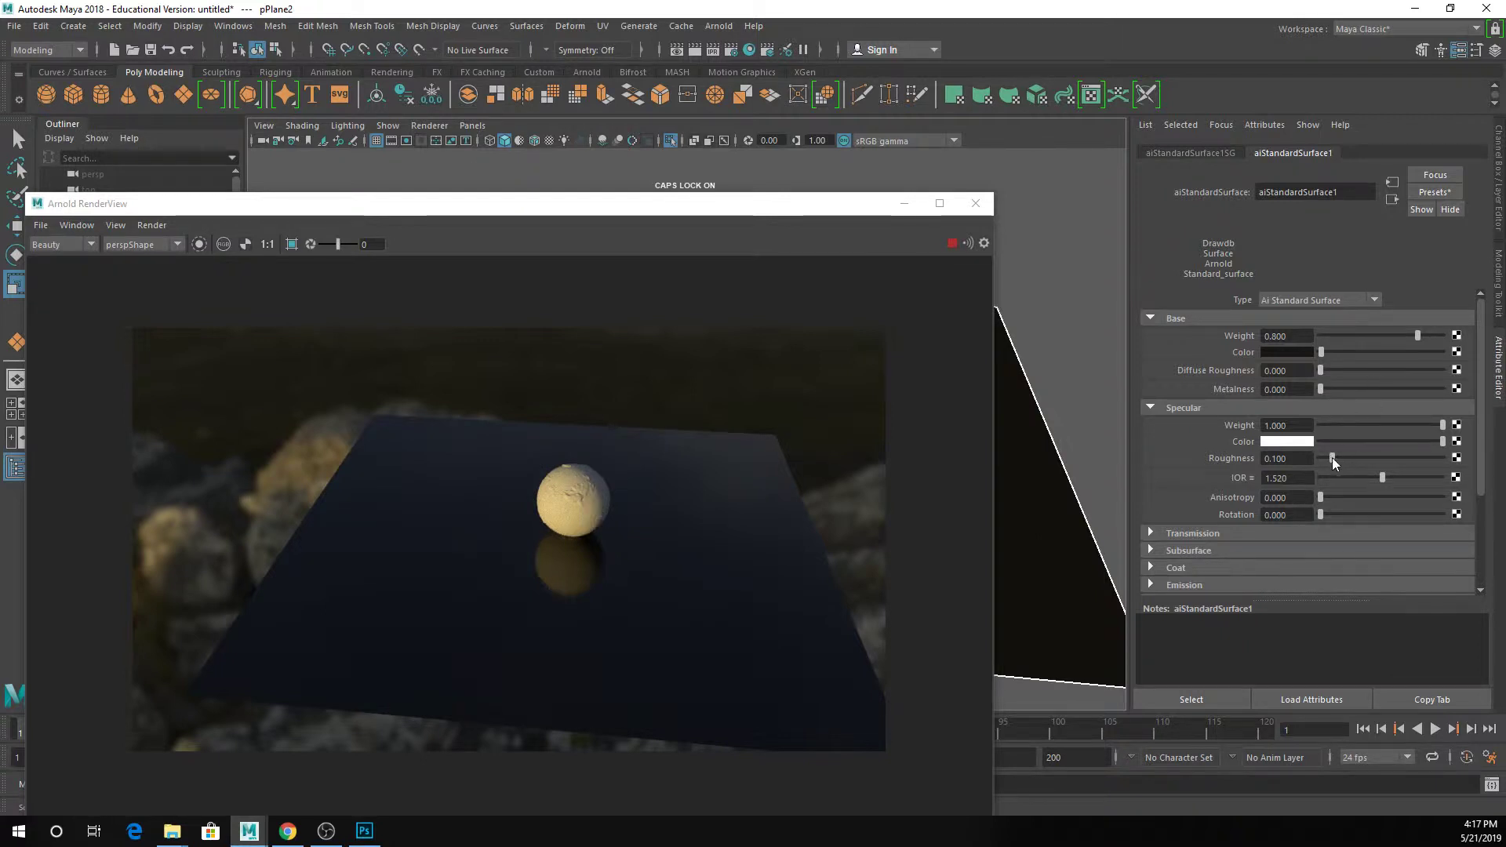
pyautogui.moveTo(1332, 458); pyautogui.dragTo(1505, 455)
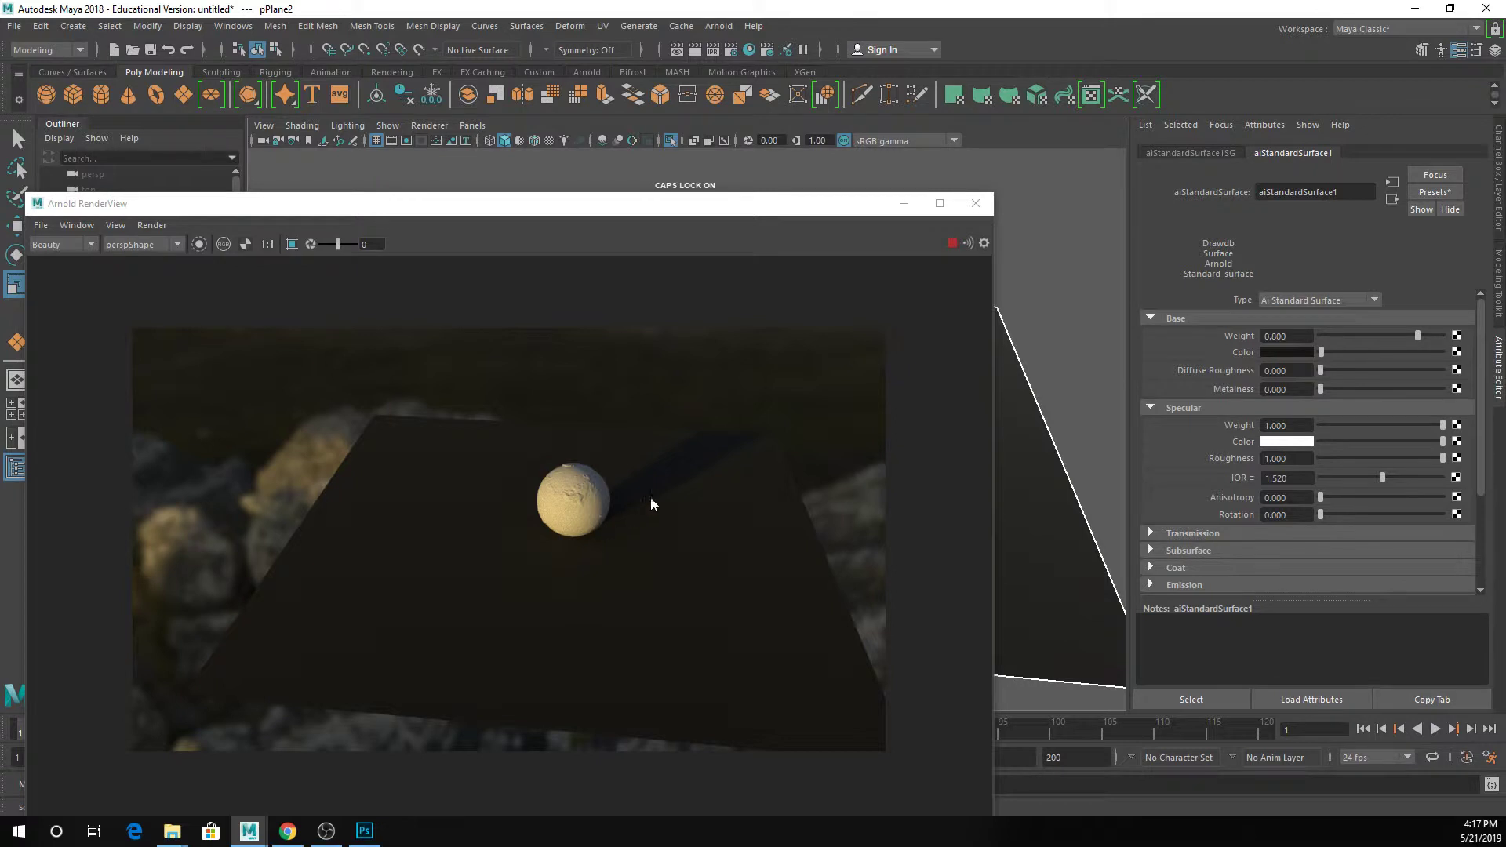
# Connect a Ramp texture to the Opacity of the ground plane's aiStandardSurface1 material
pyautogui.moveTo(824, 208); pyautogui.dragTo(687, 152)
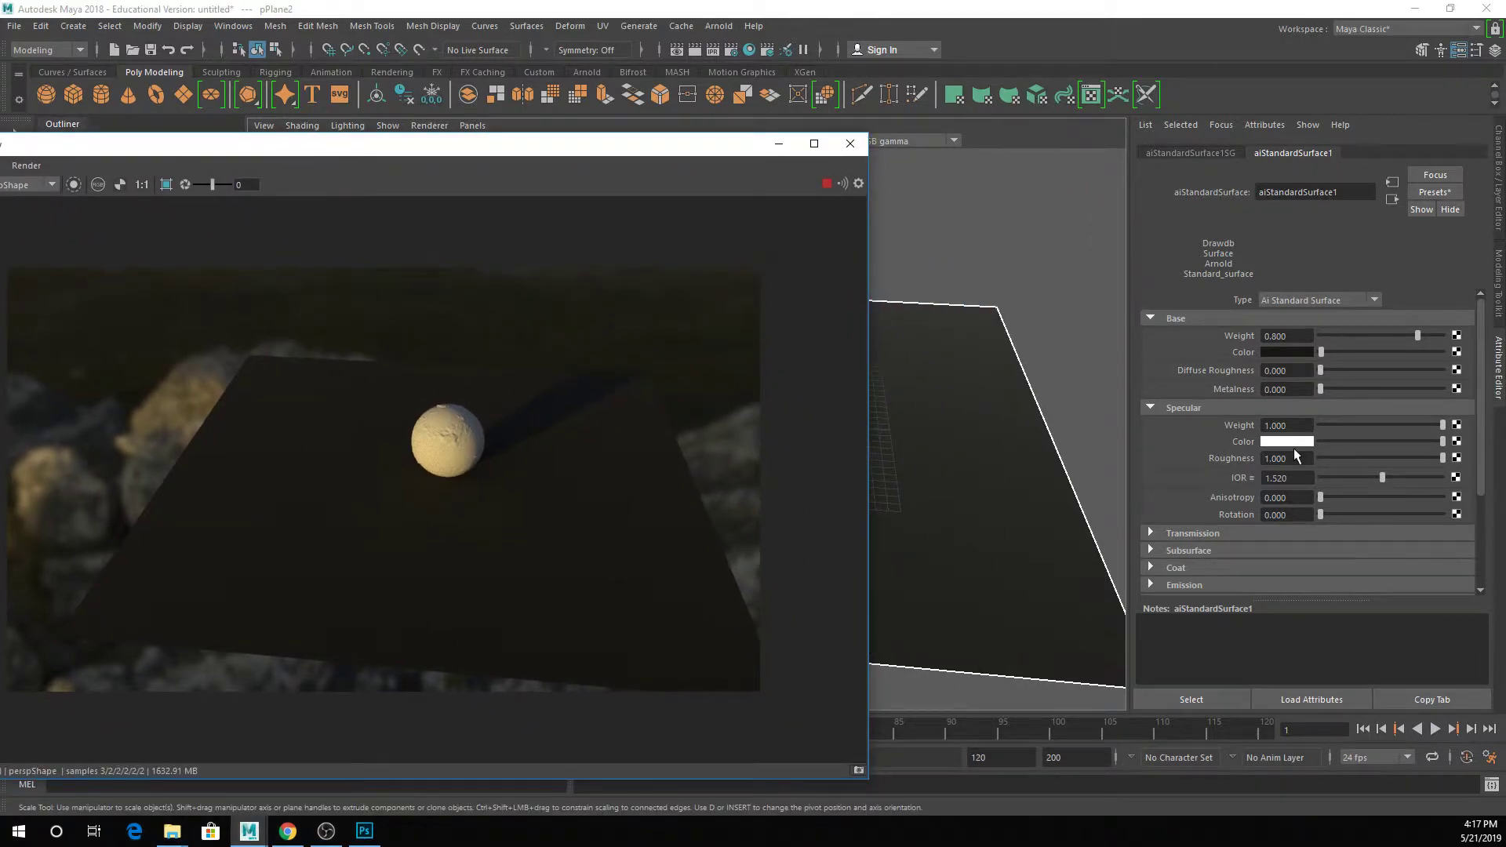
pyautogui.scroll(-3, 1365, 461)
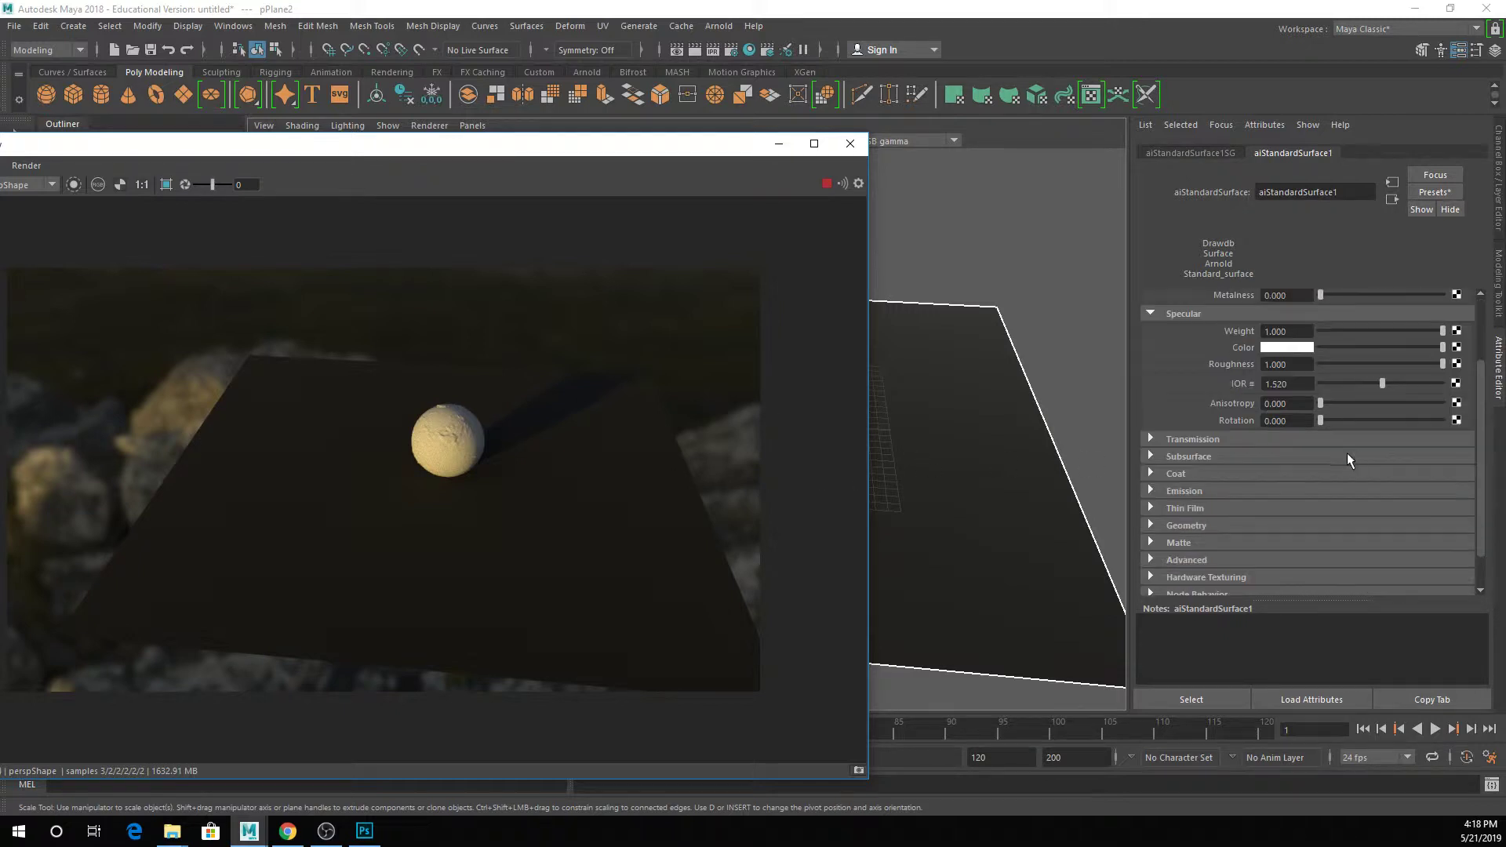
pyautogui.click(1187, 526)
pyautogui.scroll(-3, 1259, 431)
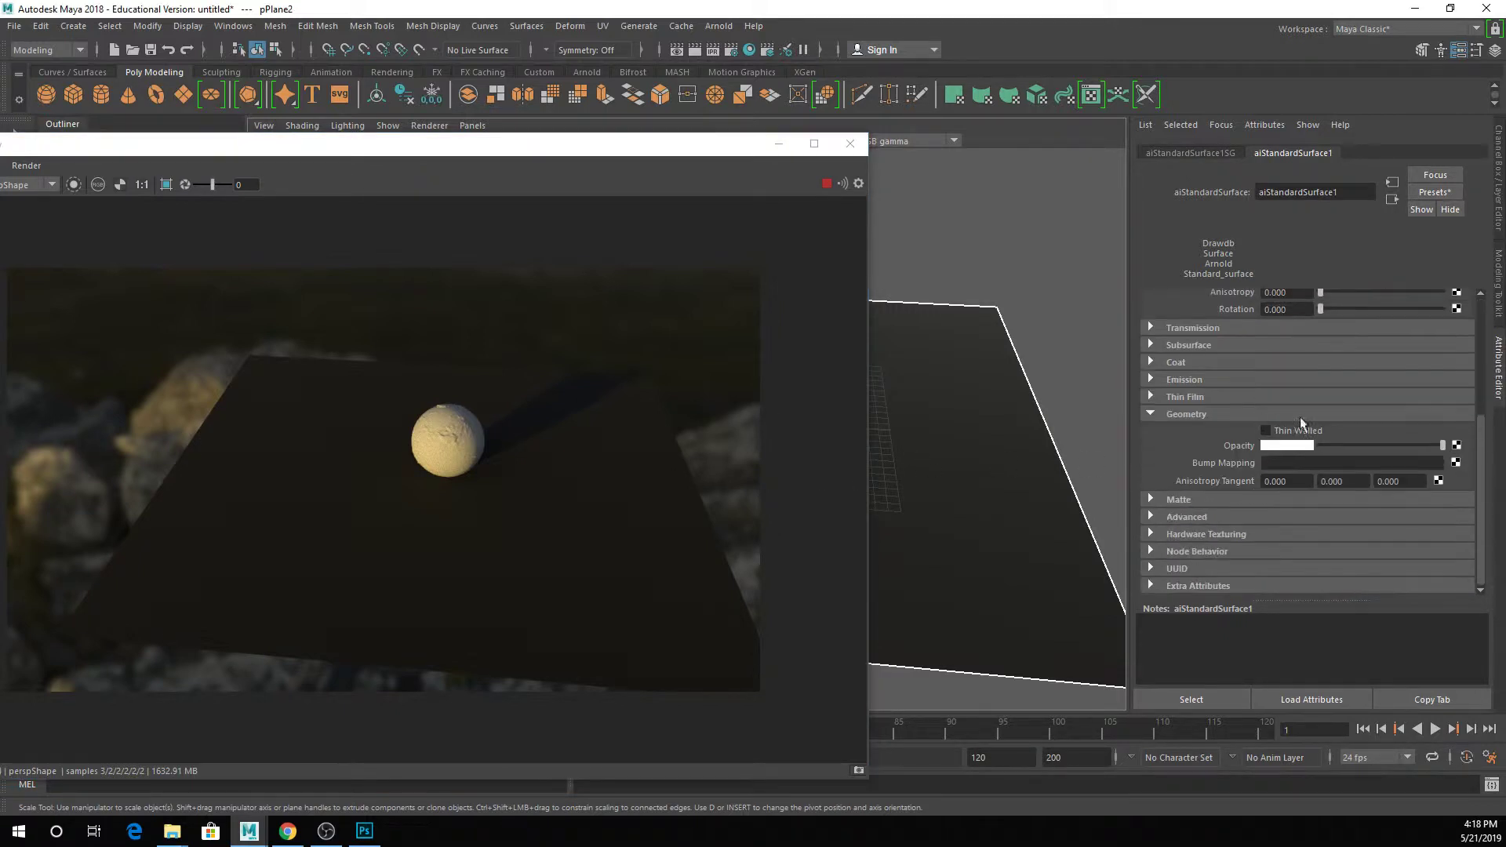
pyautogui.click(1457, 461)
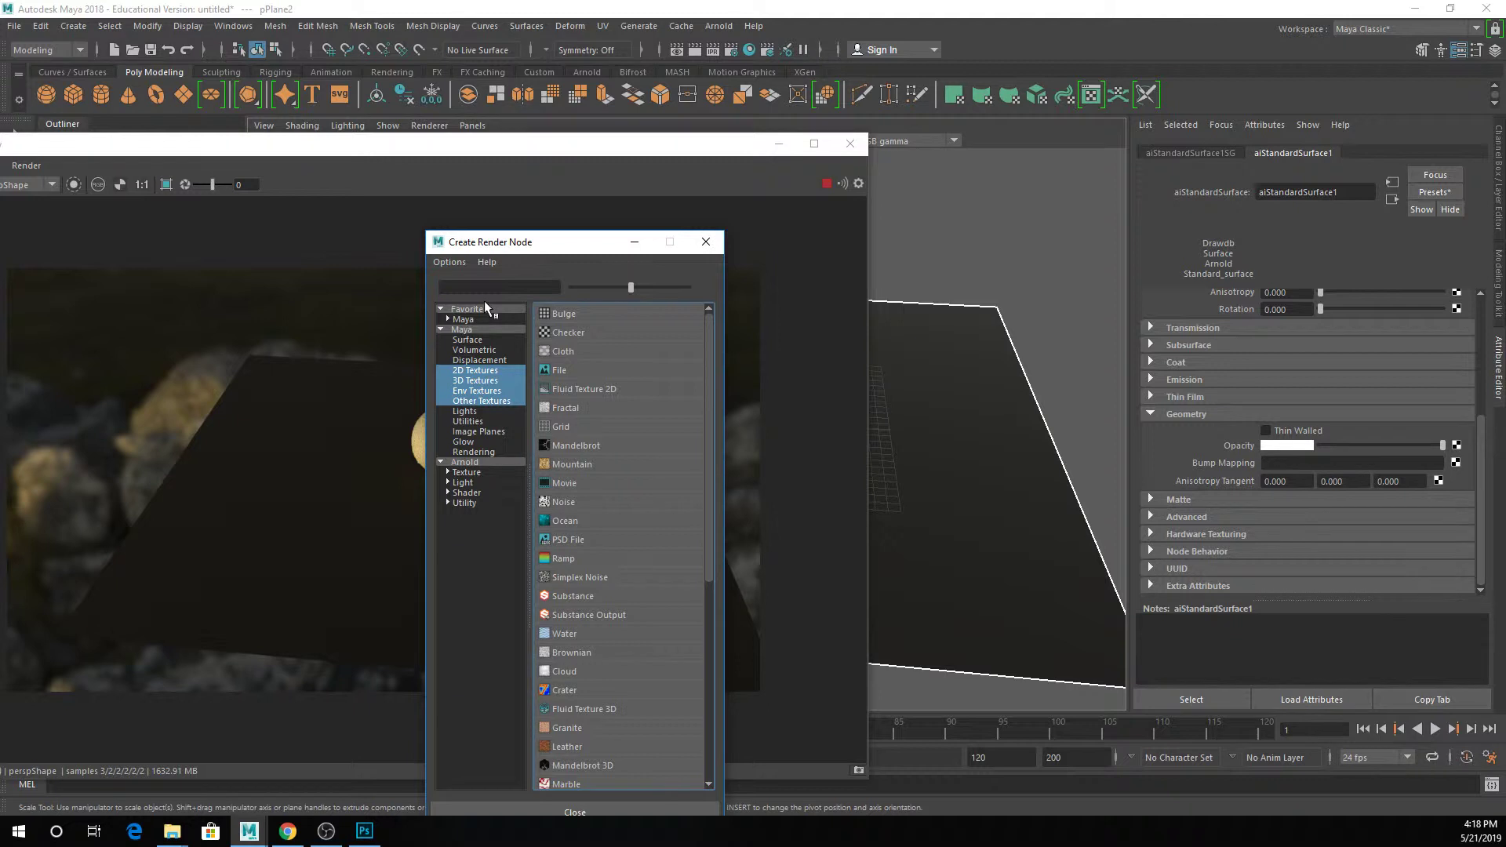
pyautogui.click(559, 559)
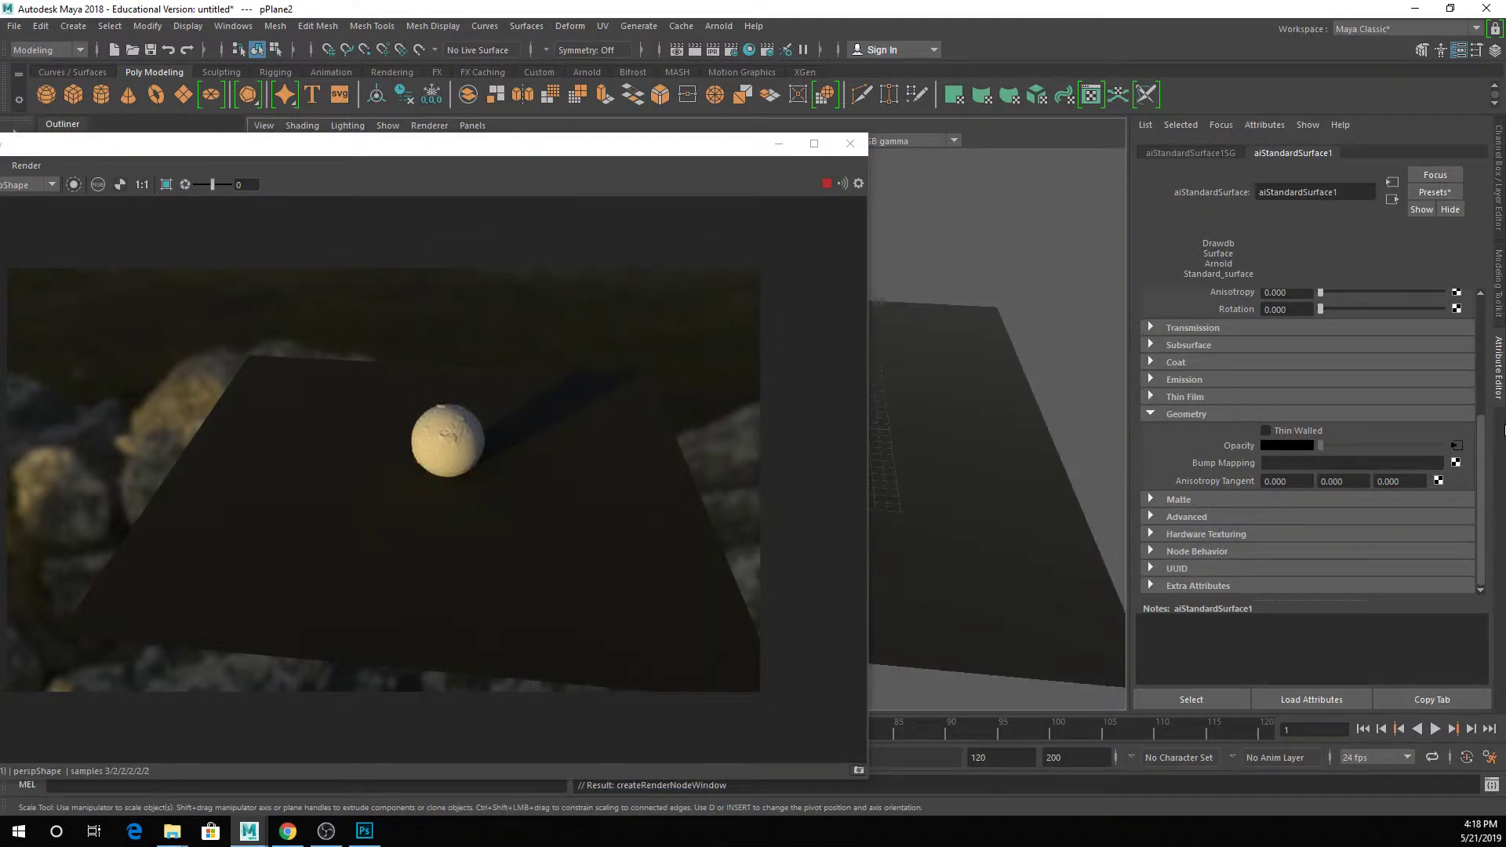
# Set the opacity ramp's interpolation to Exponential Up and turn off Opaque in the ground plane's Arnold shape attributes
pyautogui.click(1288, 334)
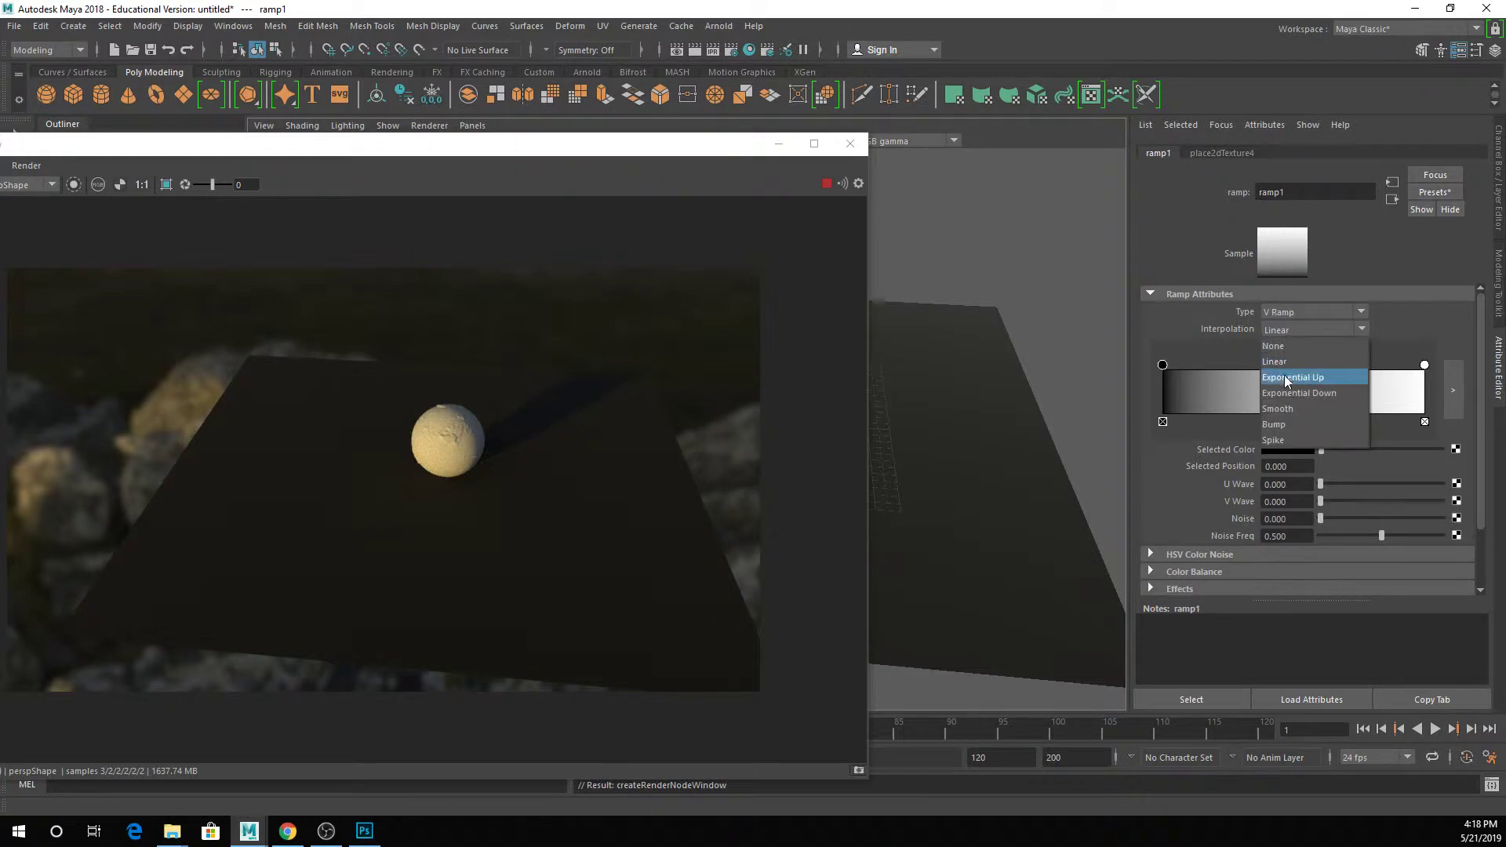
pyautogui.click(1283, 376)
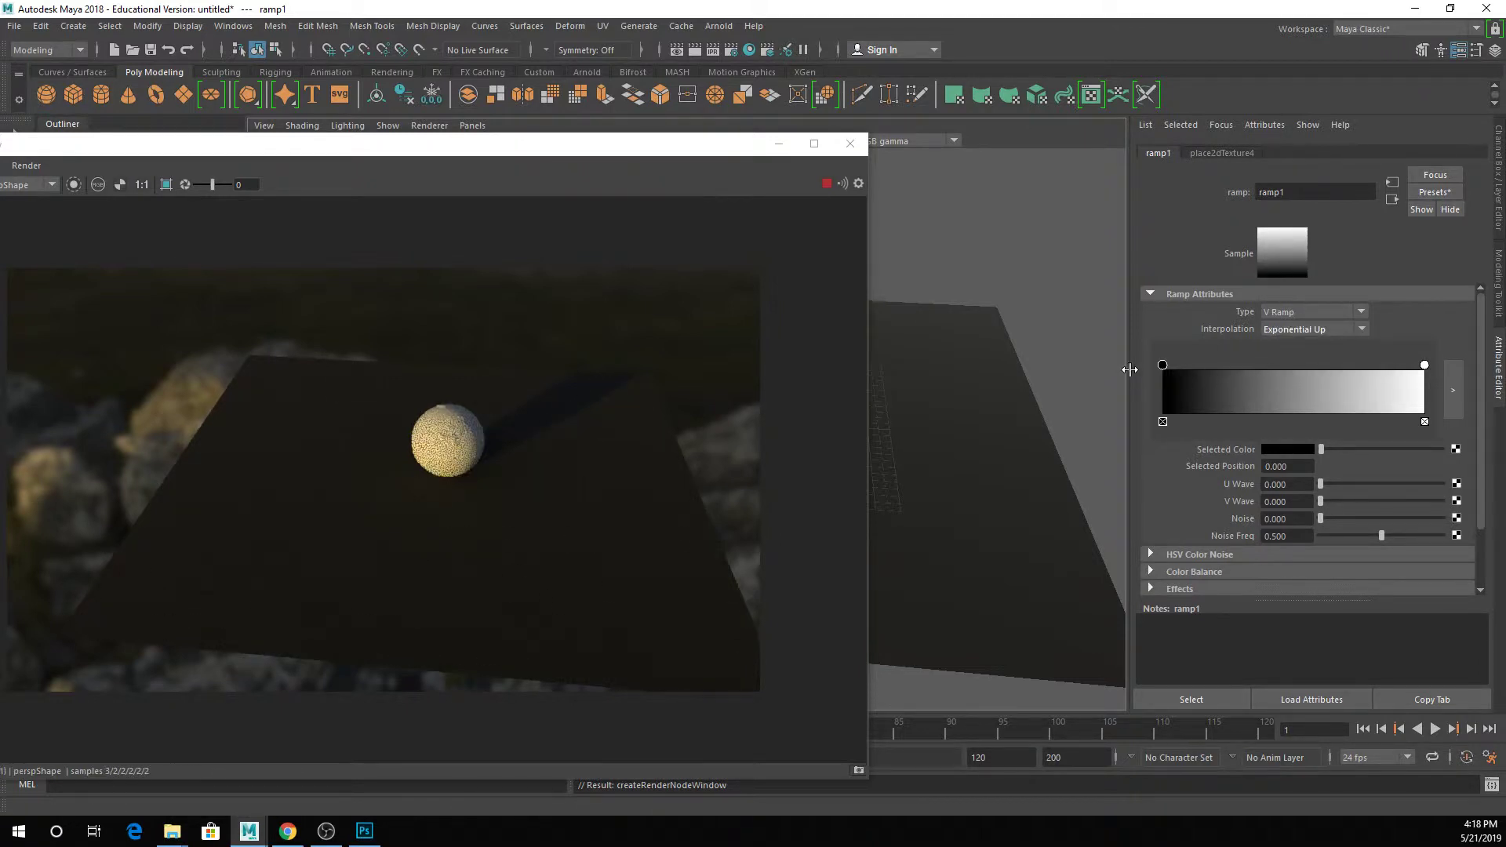
pyautogui.click(918, 362)
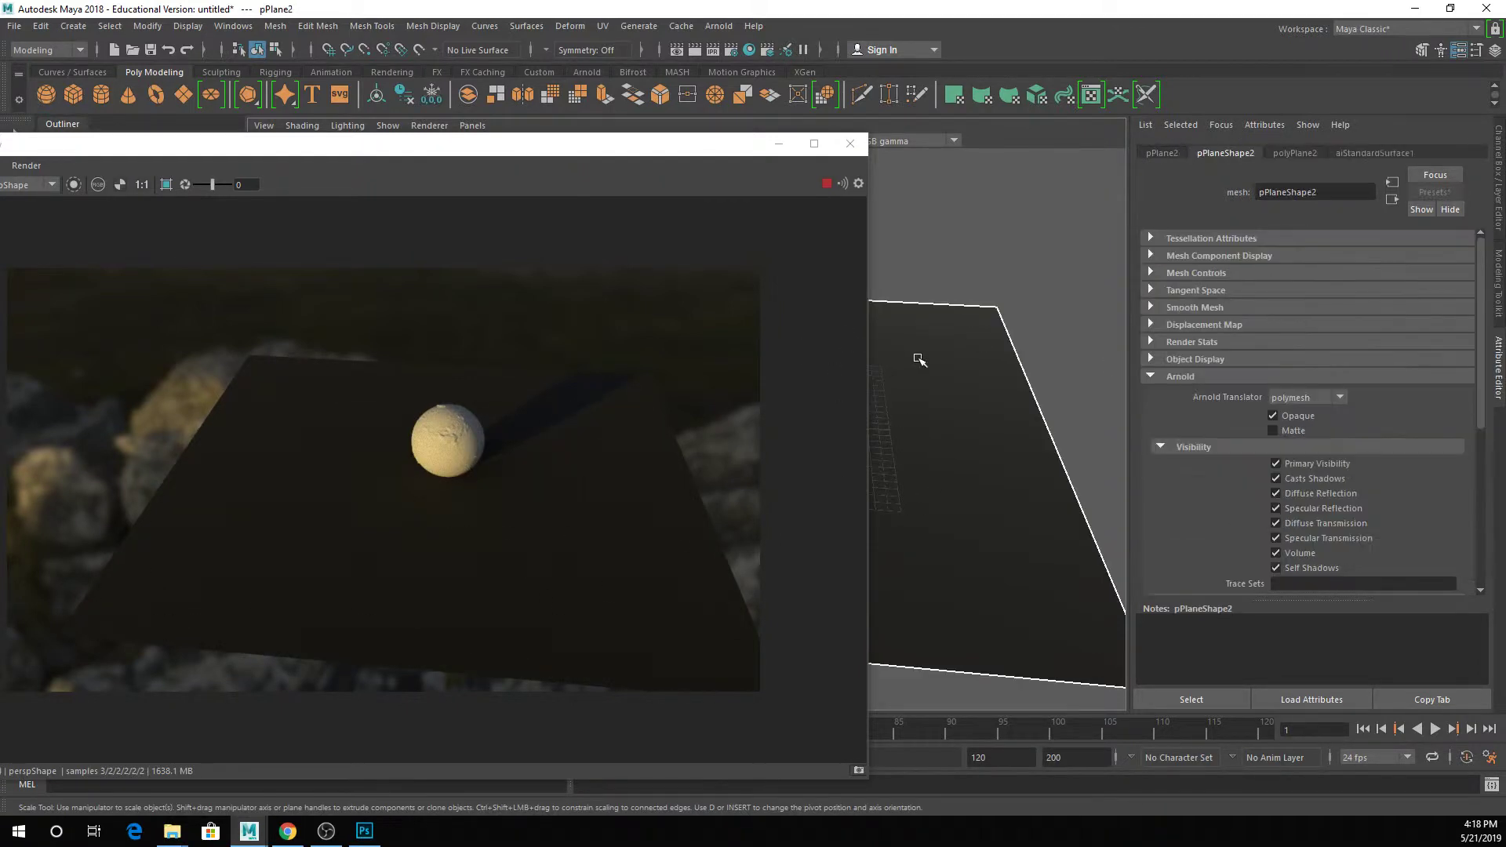
pyautogui.click(1285, 412)
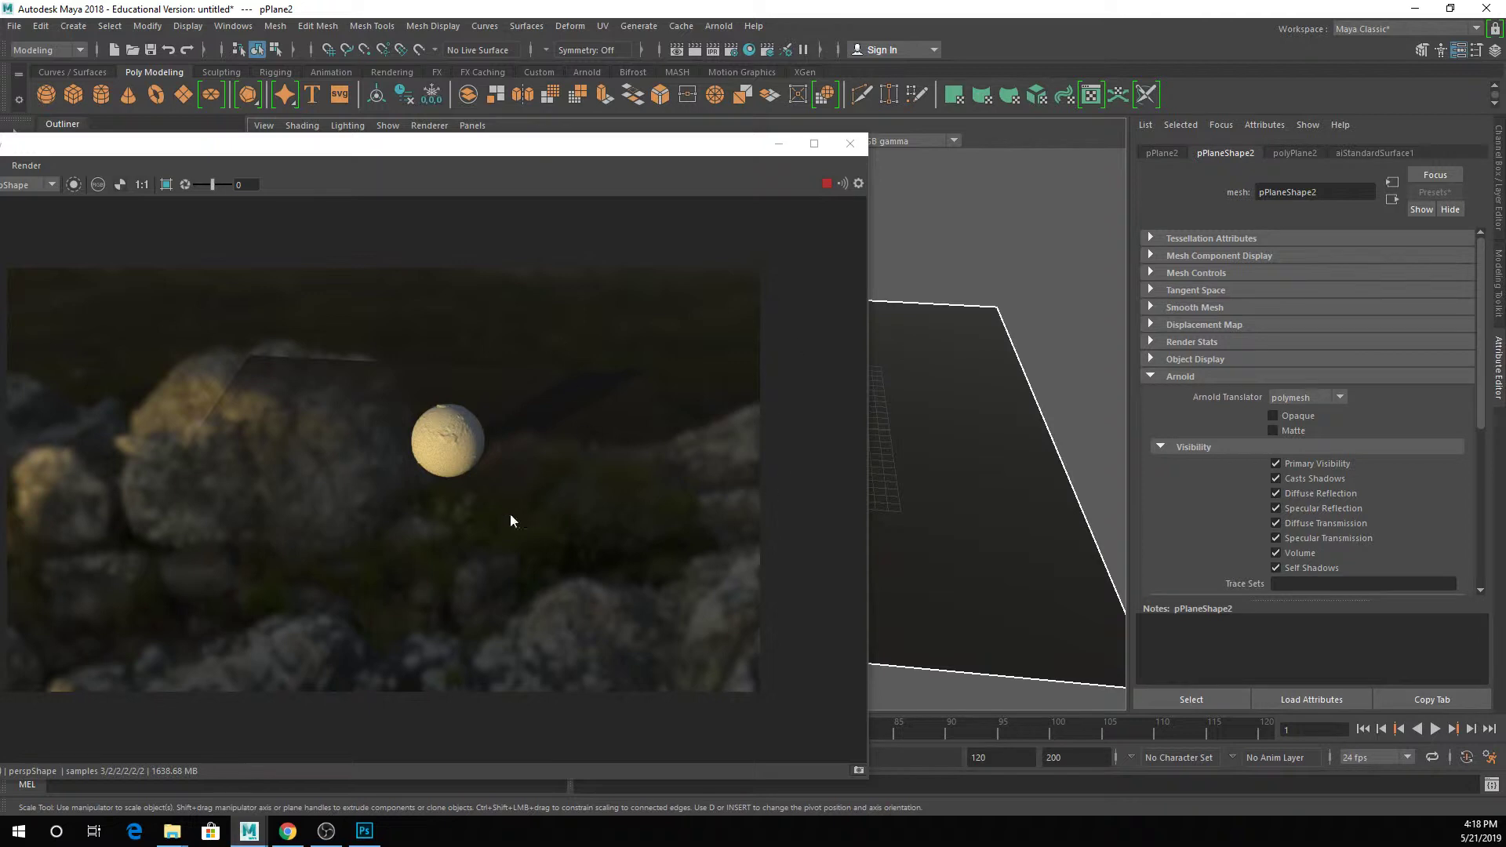
# Try the U Ramp and Circular Ramp types on the opacity ramp, and settle on Box Ramp
pyautogui.click(1375, 152)
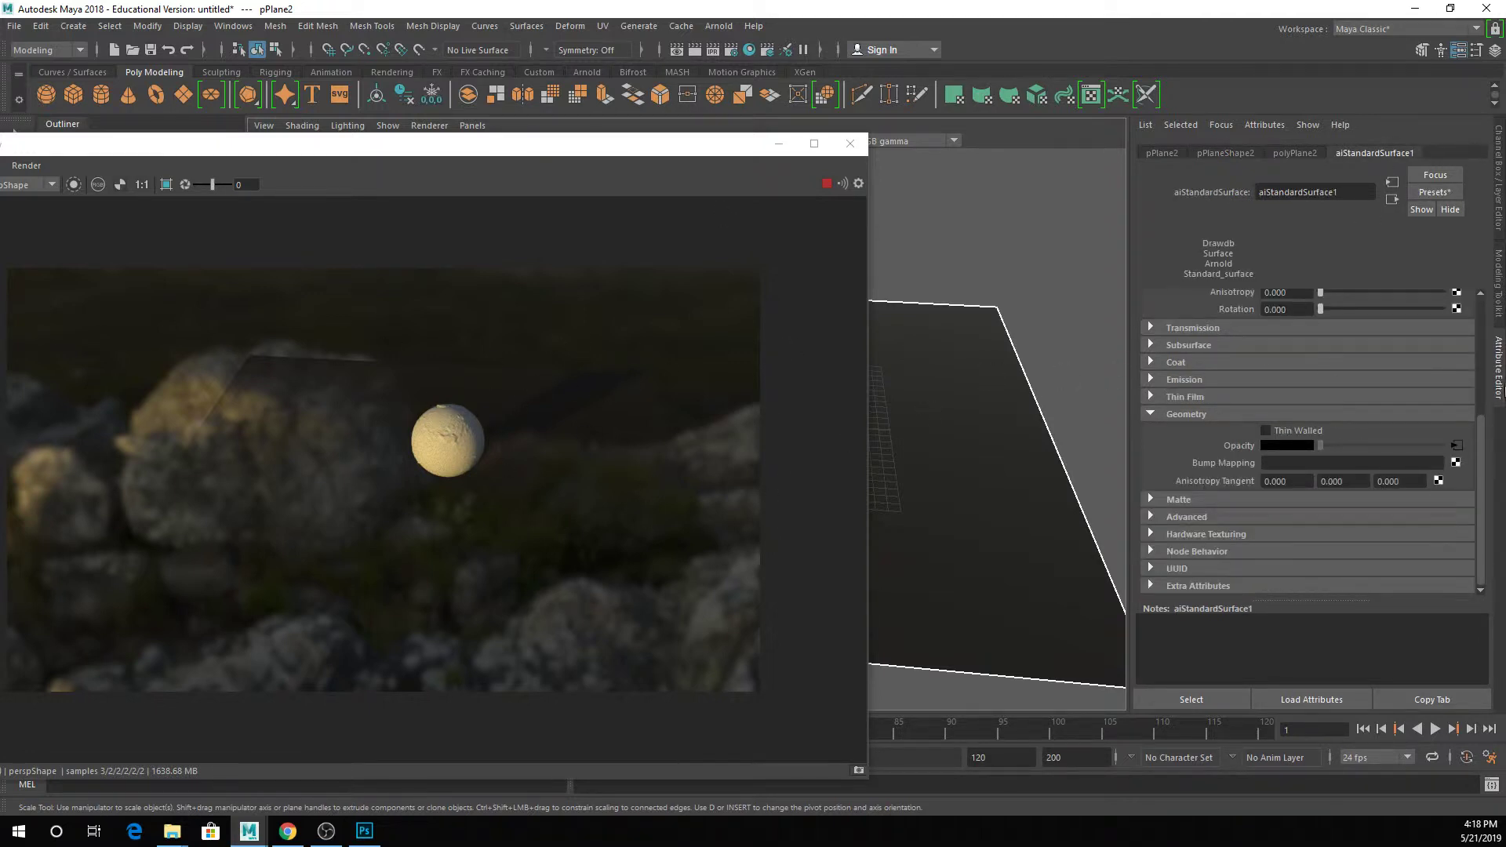
pyautogui.click(1457, 446)
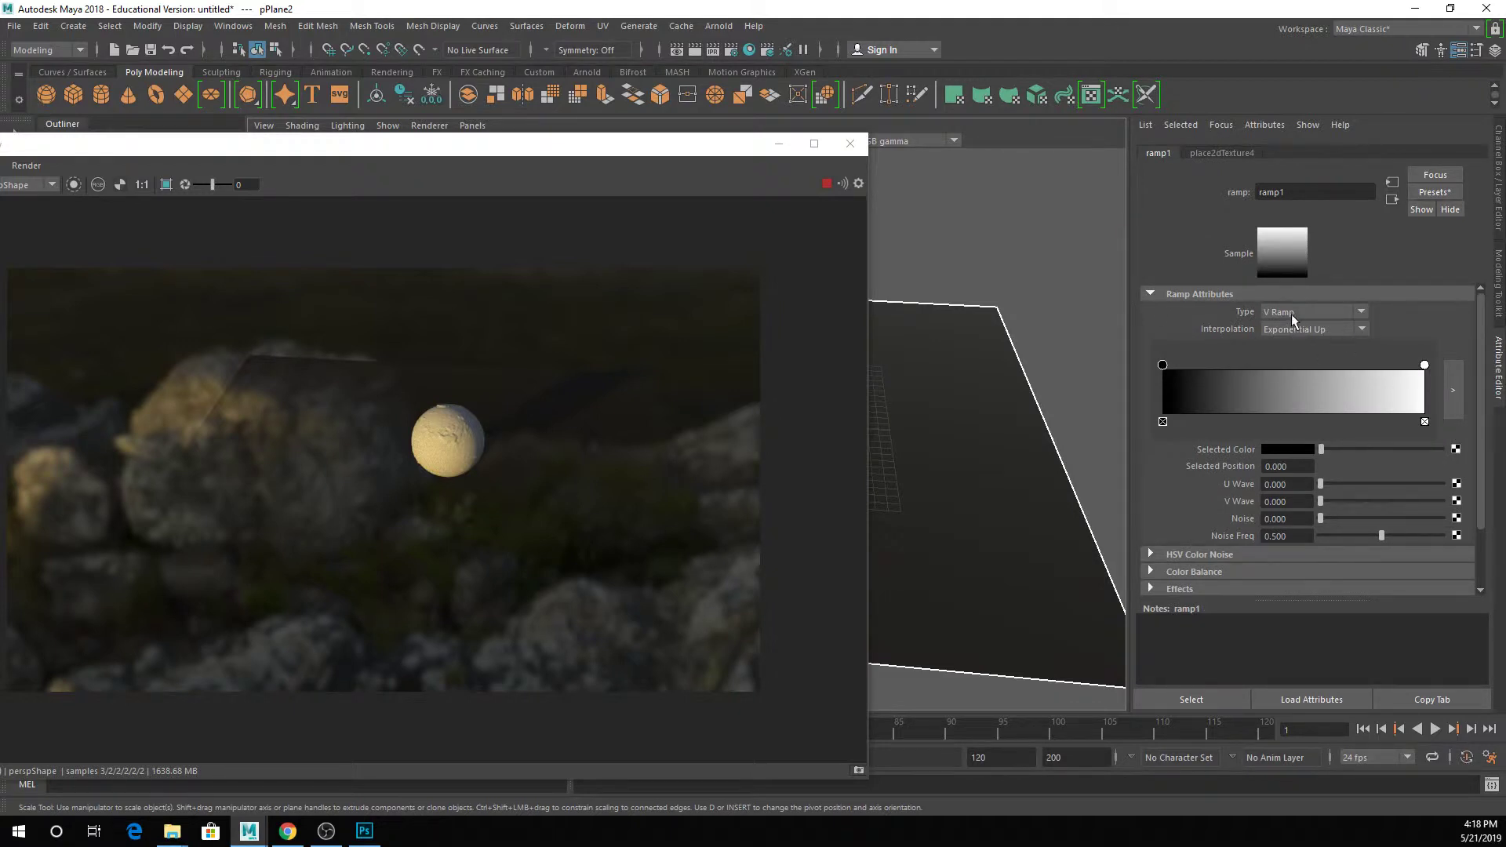
pyautogui.moveTo(1163, 365)
pyautogui.mouseDown()
pyautogui.moveTo(1246, 365)
pyautogui.moveTo(1161, 362)
pyautogui.mouseUp()
pyautogui.moveTo(1425, 365)
pyautogui.mouseDown()
pyautogui.moveTo(1275, 370)
pyautogui.moveTo(1458, 377)
pyautogui.mouseUp()
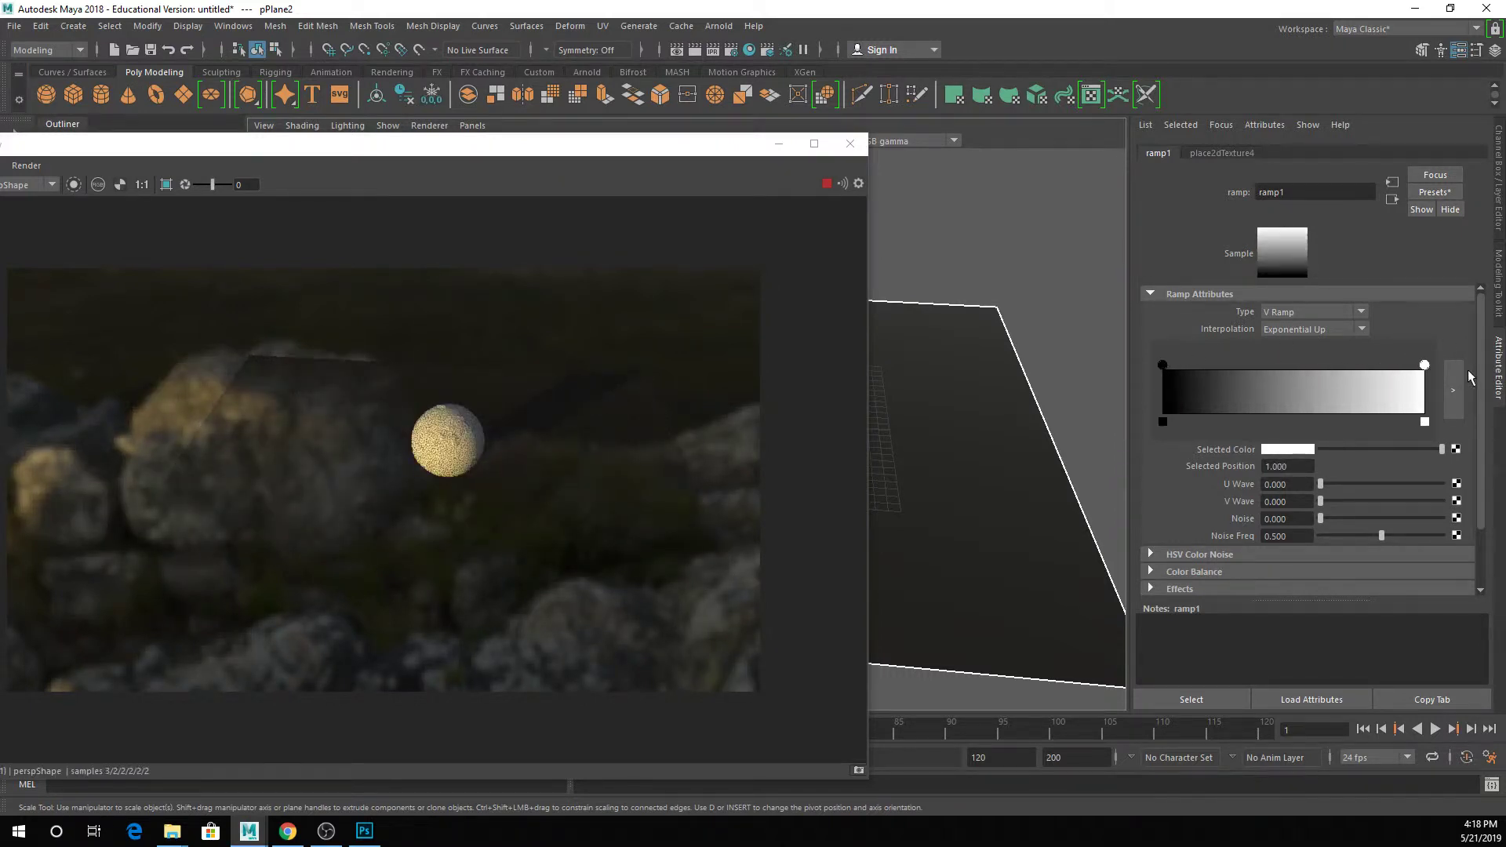
pyautogui.click(1339, 313)
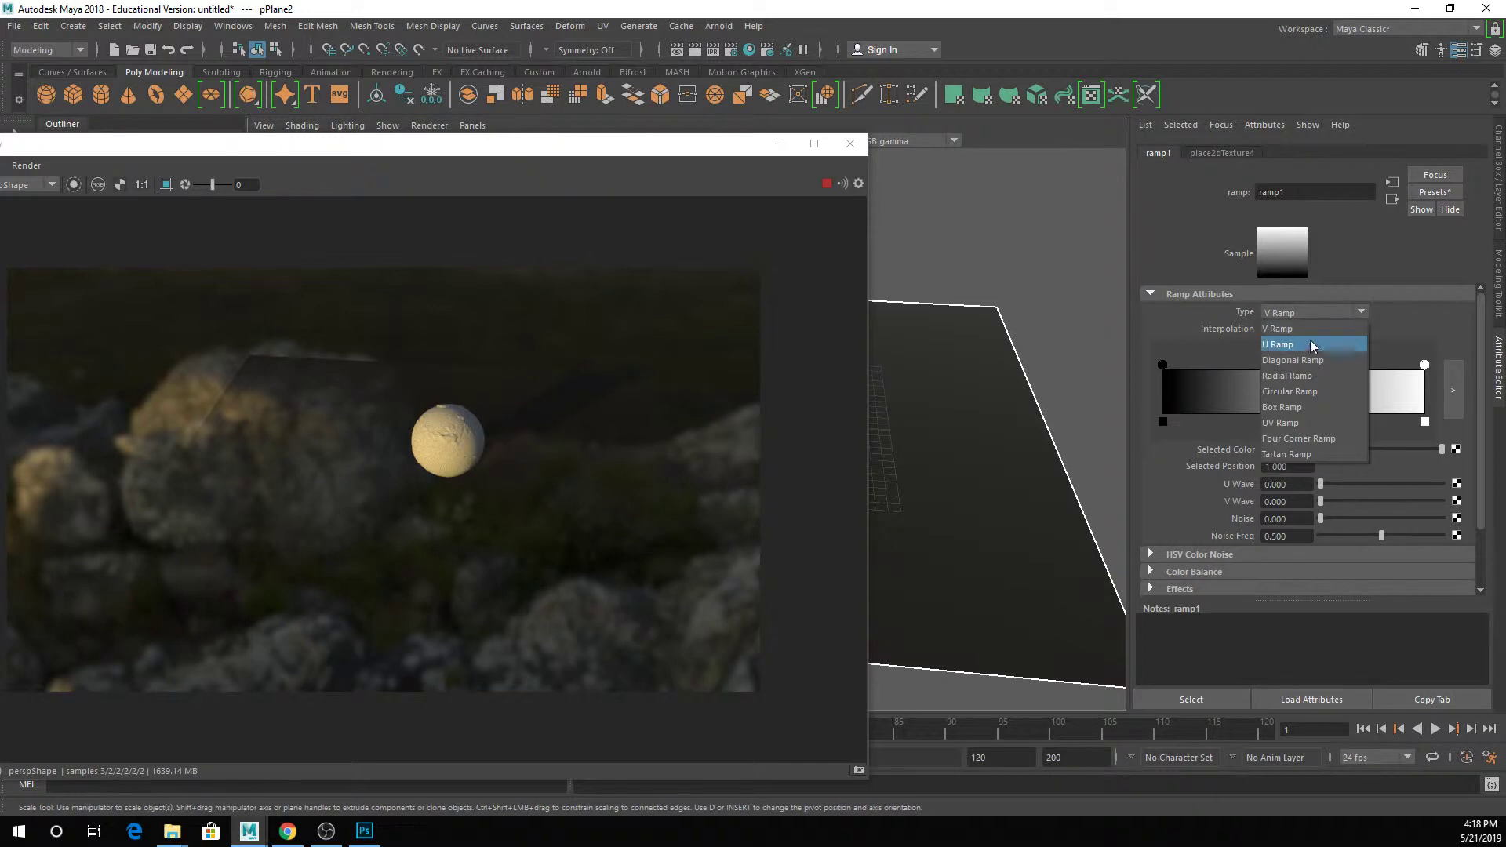
pyautogui.click(1302, 346)
pyautogui.click(1301, 312)
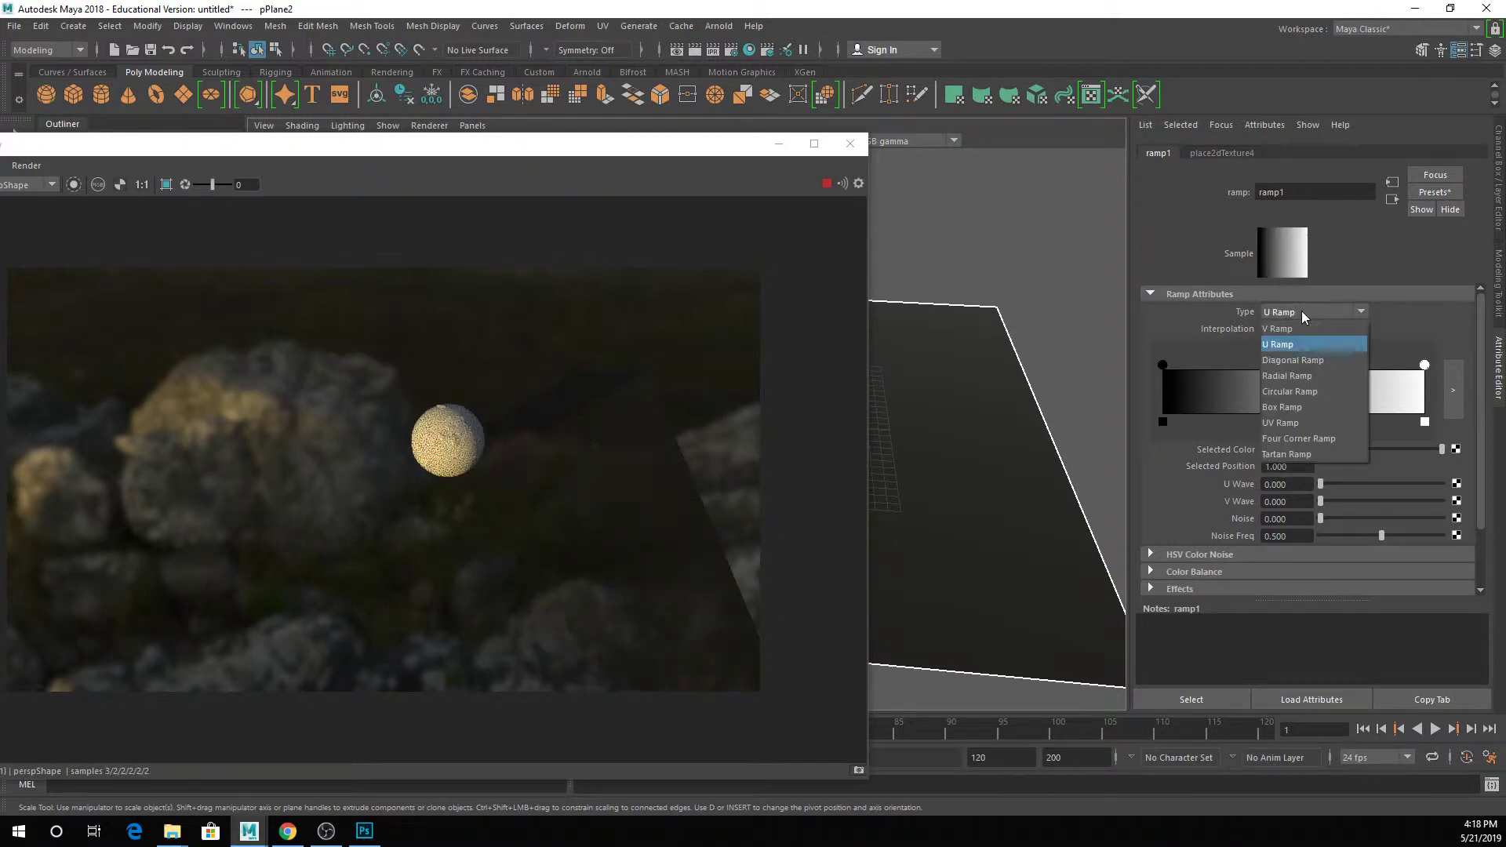
pyautogui.click(1304, 391)
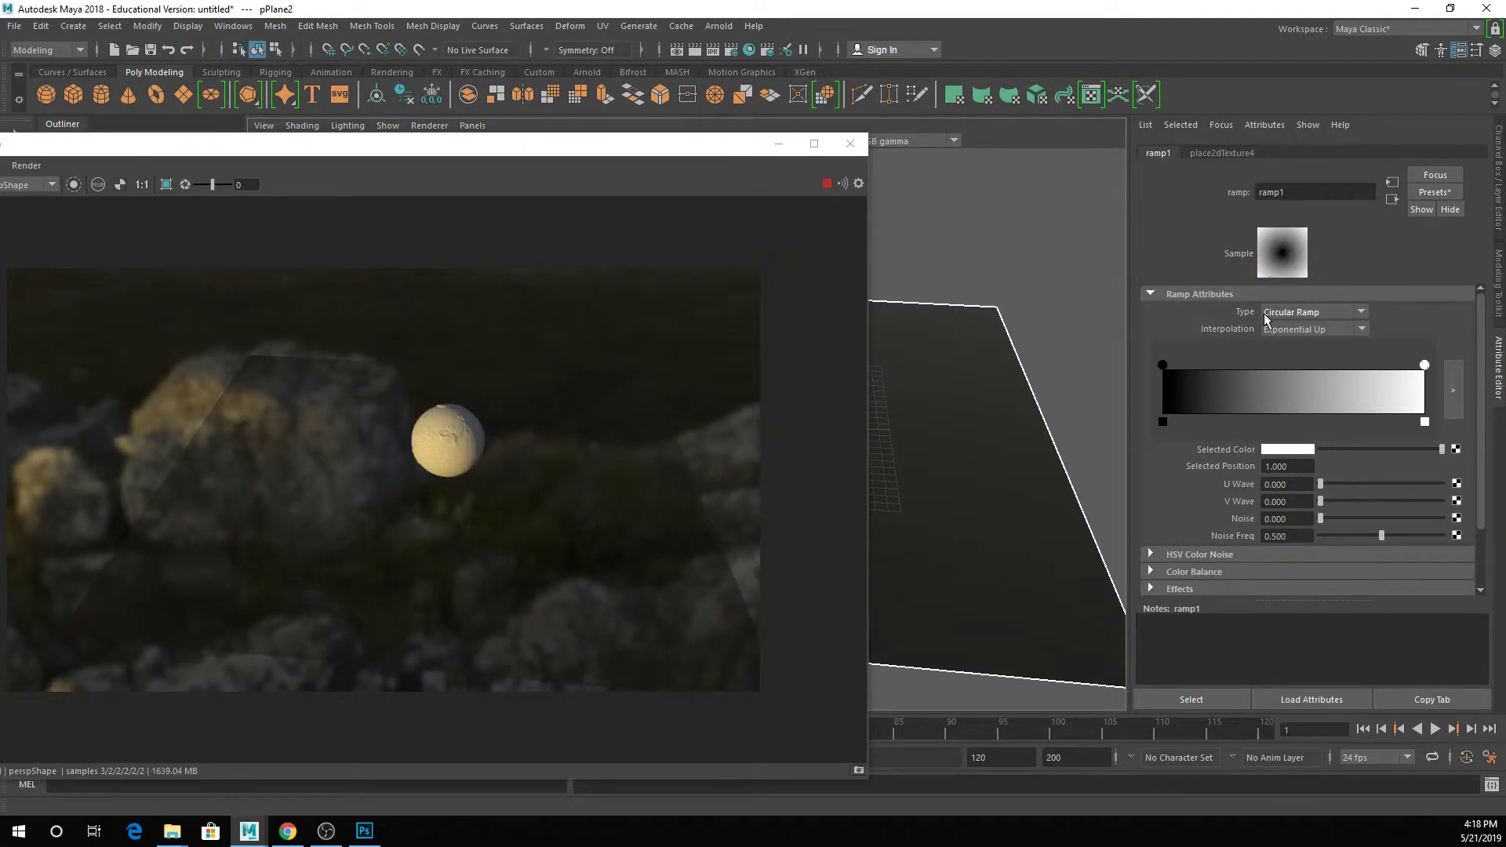
pyautogui.click(1307, 313)
pyautogui.click(1291, 407)
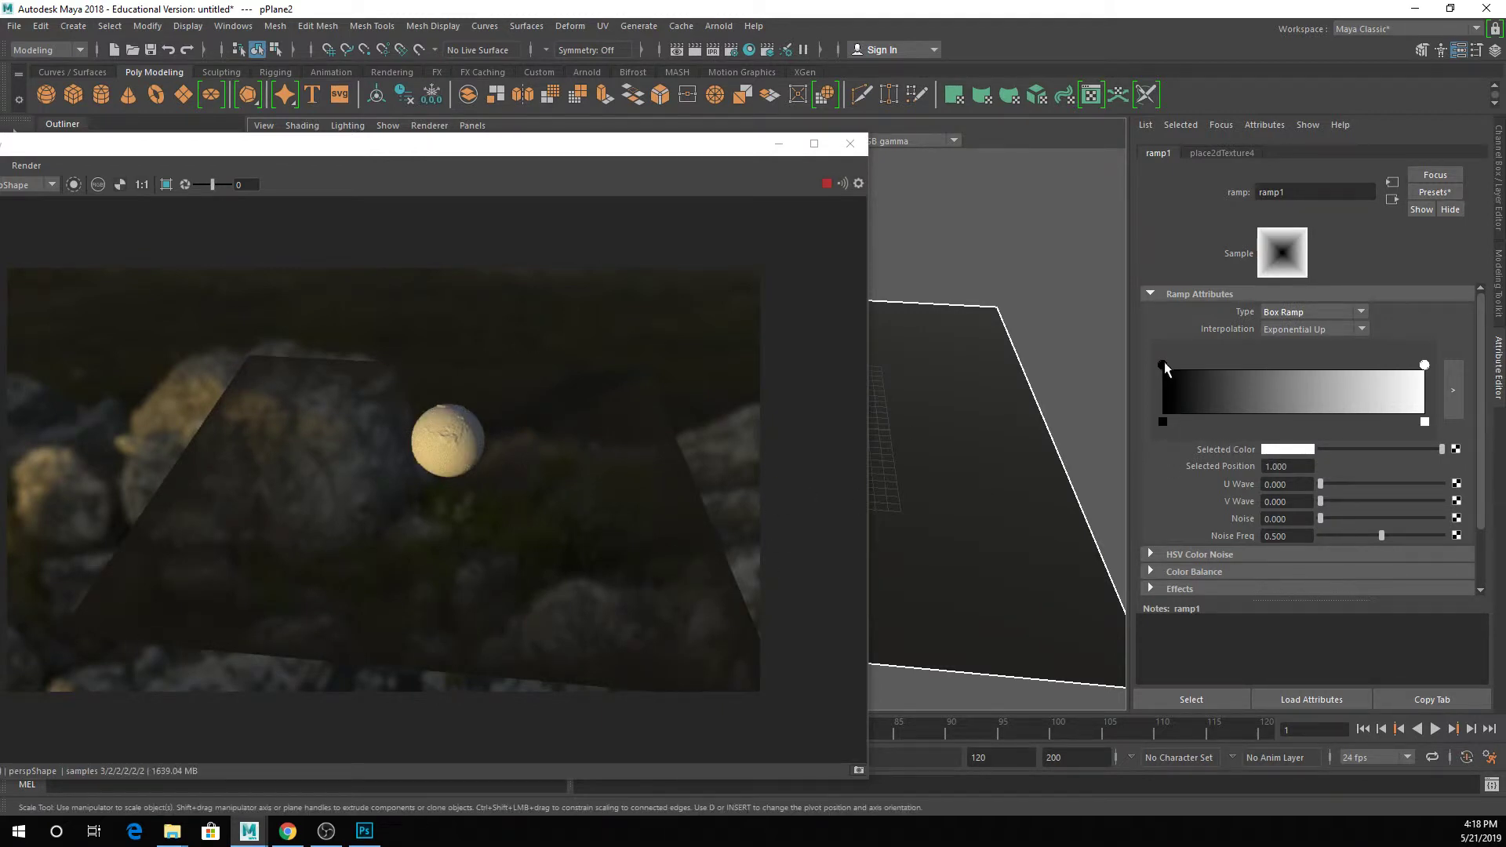
# Rearrange the opacity ramp with black at position 1.000 and white at about 0.557, and inspect the sphere's shadow in the render
pyautogui.moveTo(1164, 365); pyautogui.dragTo(1358, 375)
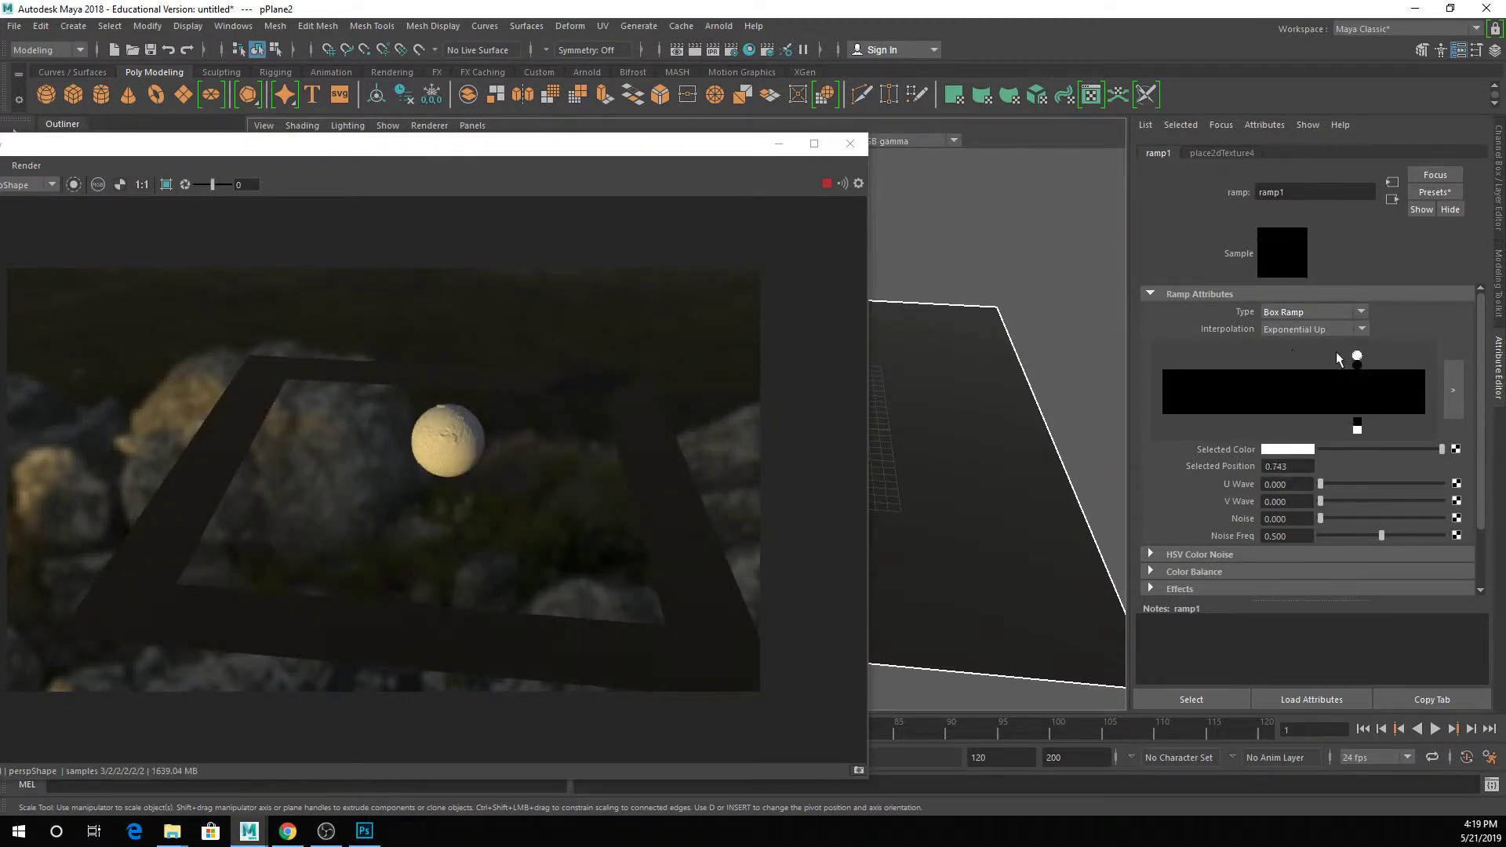
pyautogui.moveTo(1358, 366); pyautogui.dragTo(1467, 367)
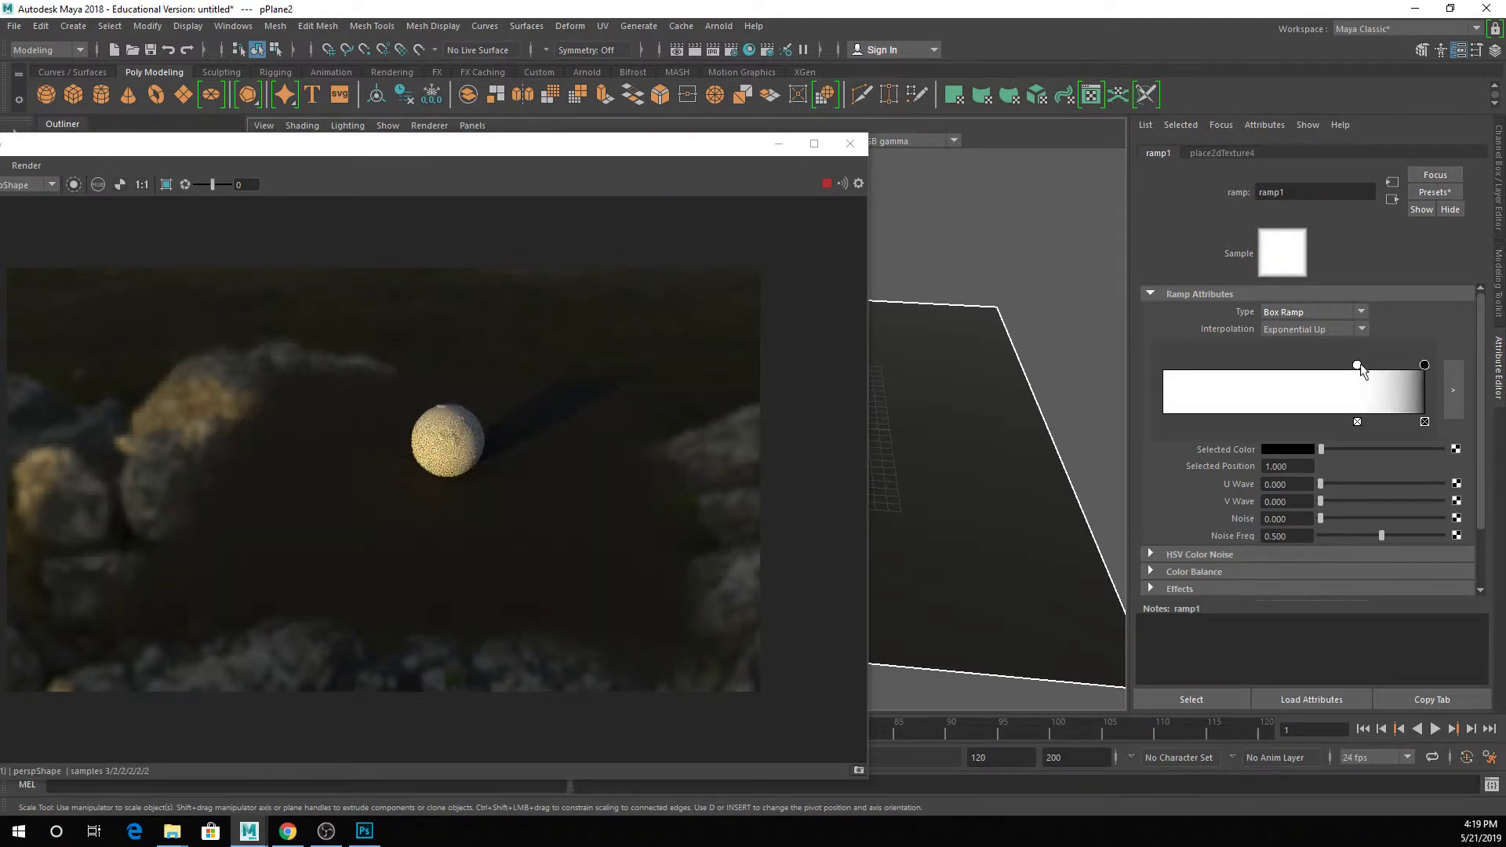
pyautogui.moveTo(1358, 365); pyautogui.dragTo(1308, 375)
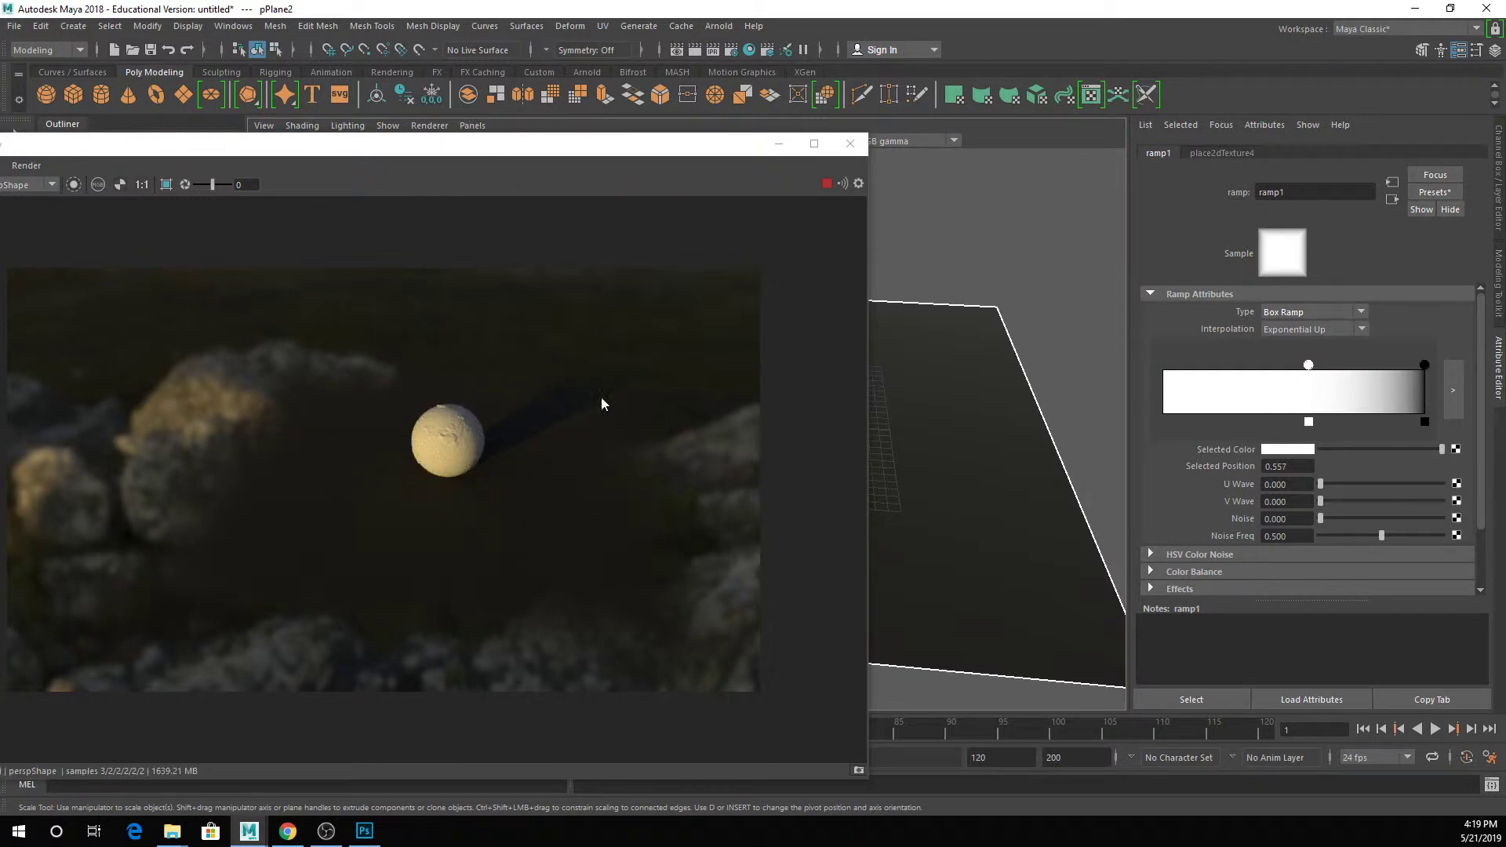
pyautogui.scroll(2, 599, 384)
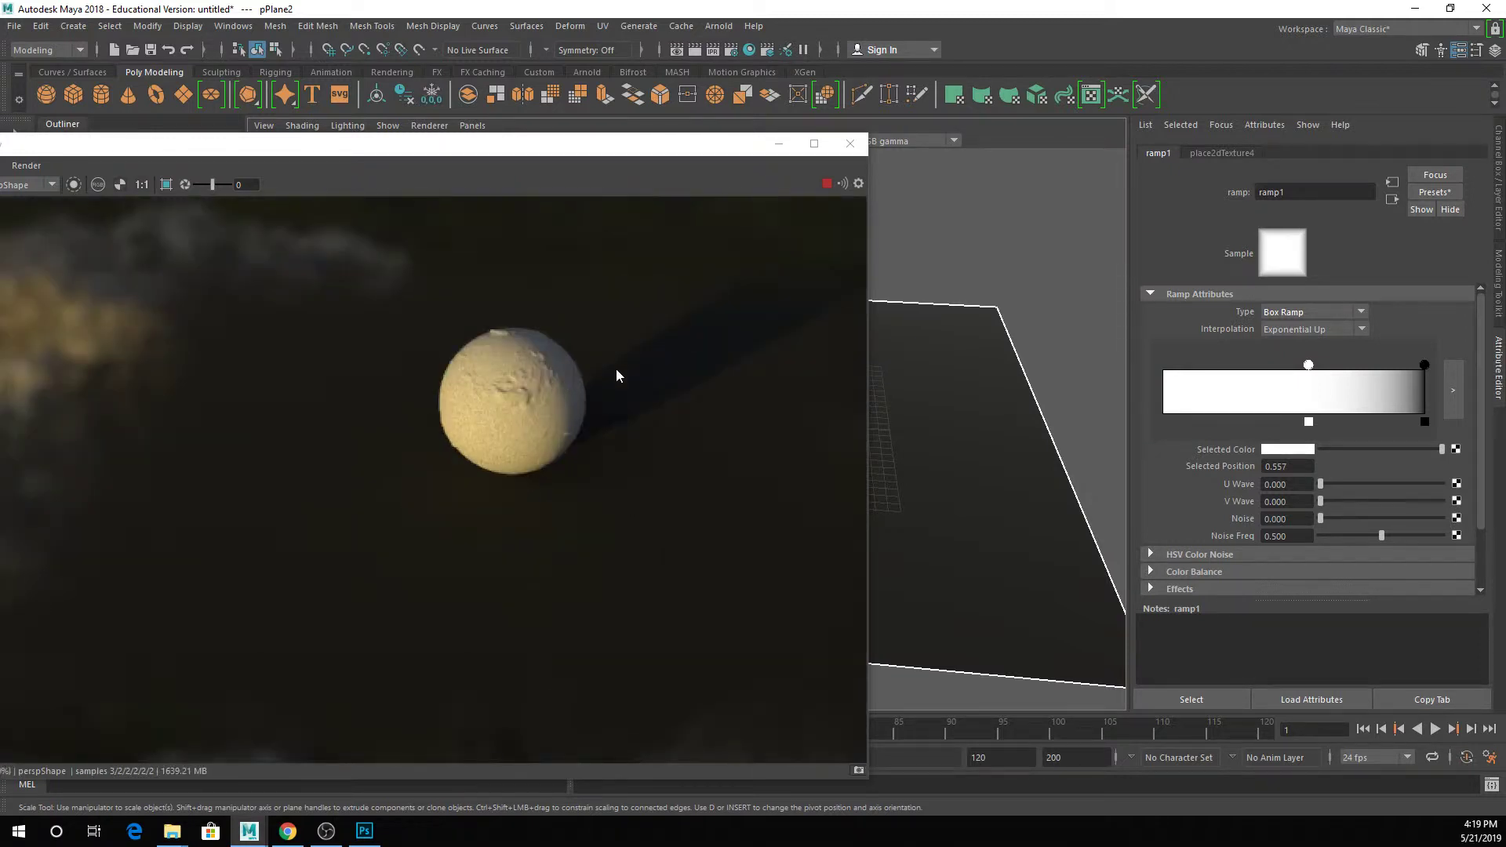
pyautogui.moveTo(642, 336); pyautogui.dragTo(501, 469, button='middle')
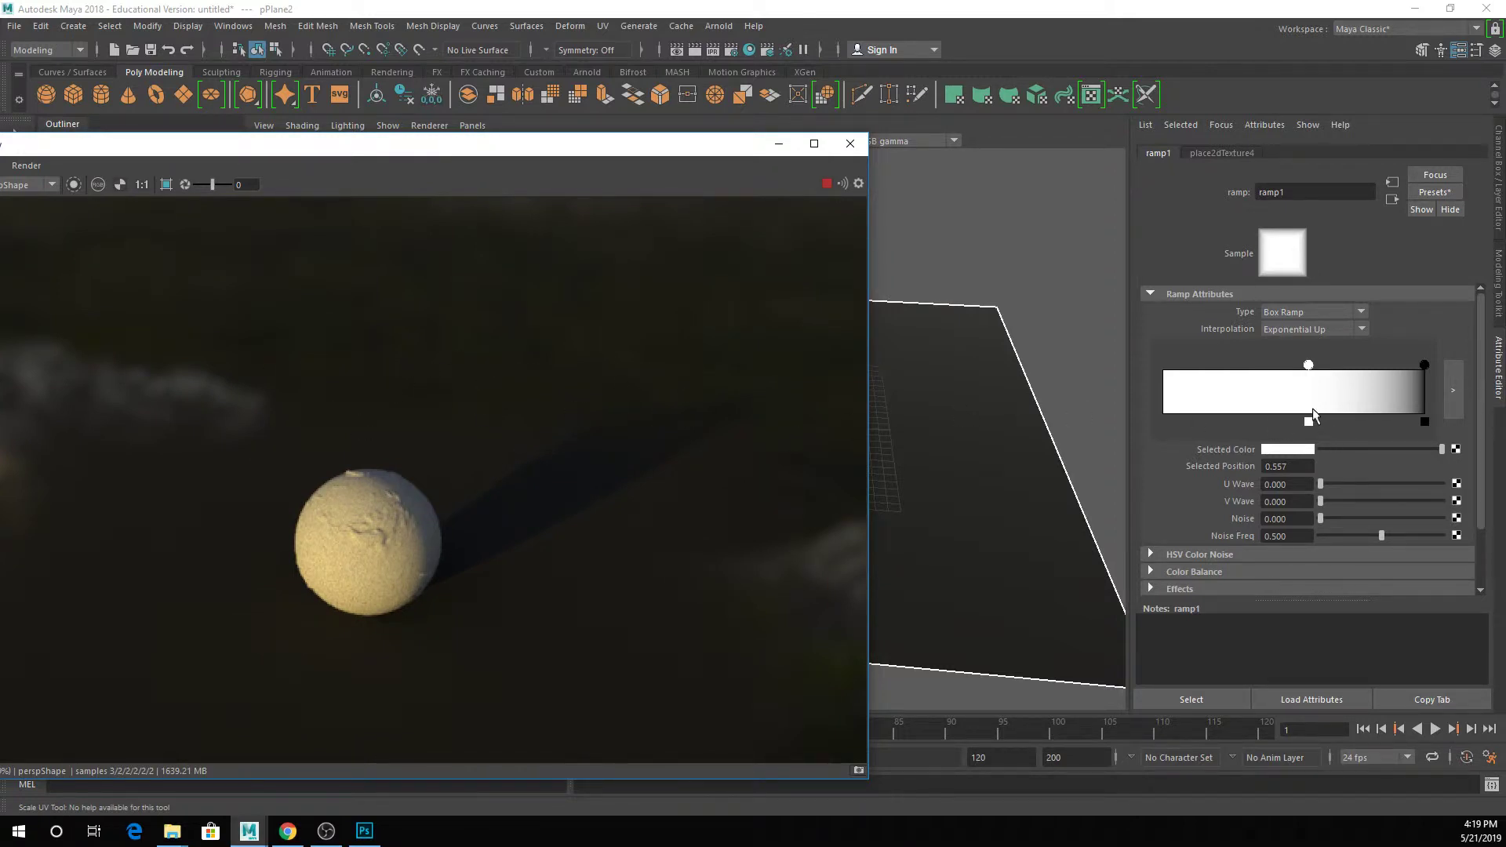
# Add an intermediate color at about position 0.772 on the opacity ramp and map a Noise texture to it
pyautogui.click(1364, 393)
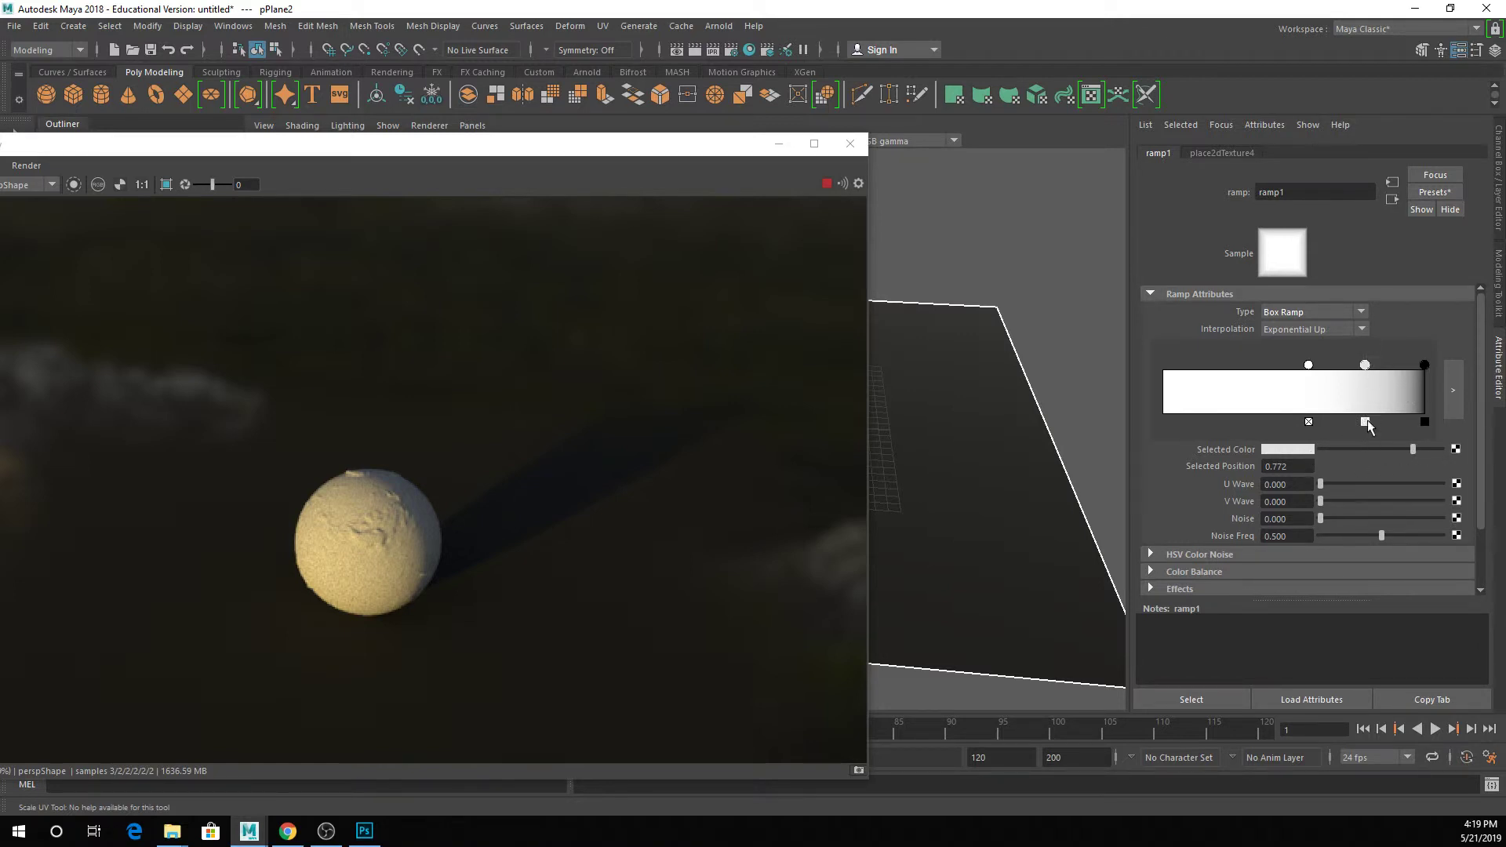
pyautogui.click(1455, 450)
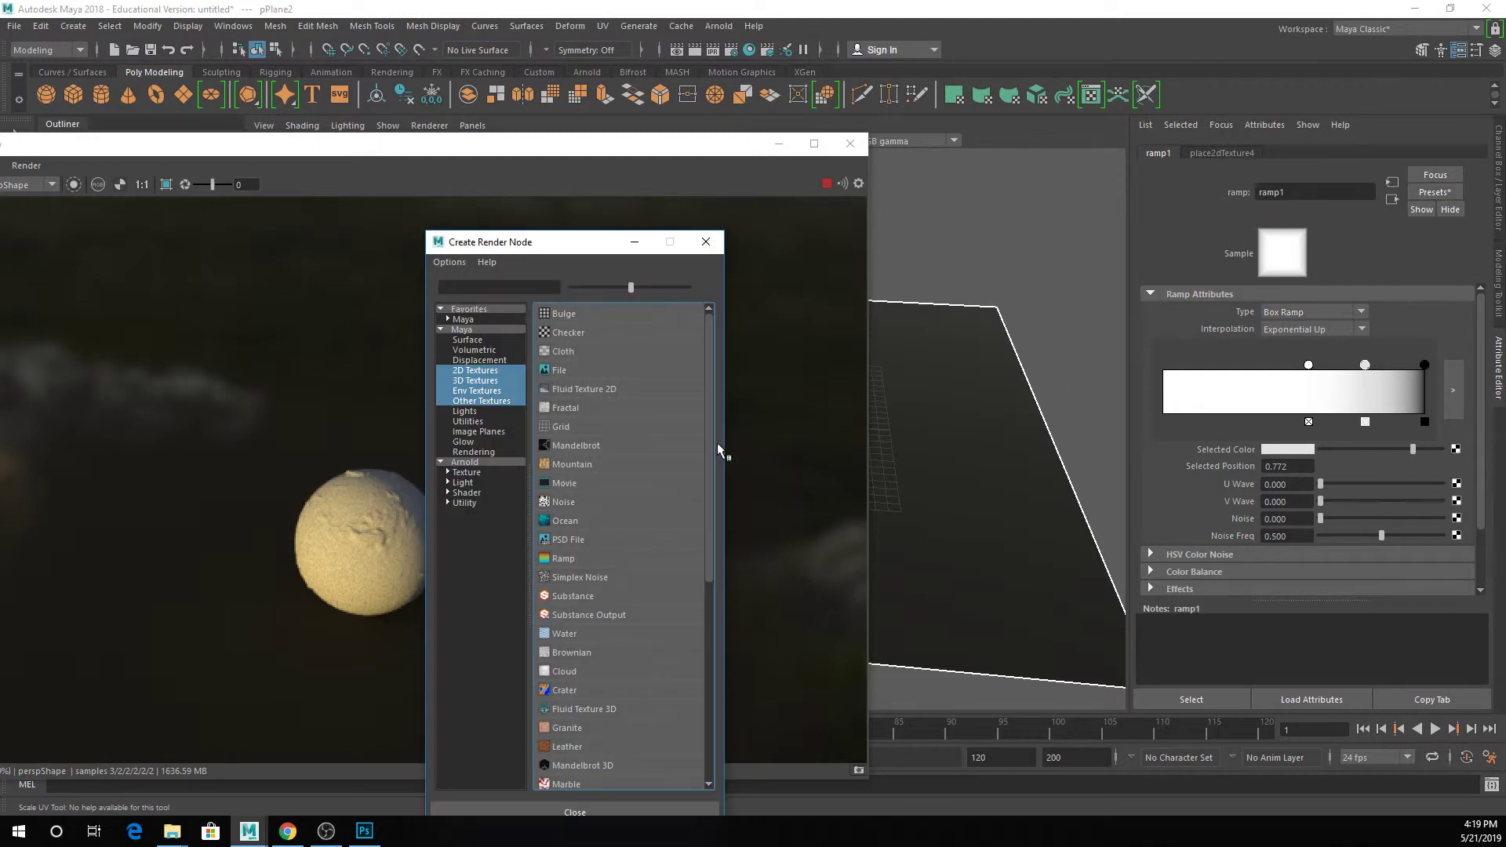
pyautogui.click(567, 514)
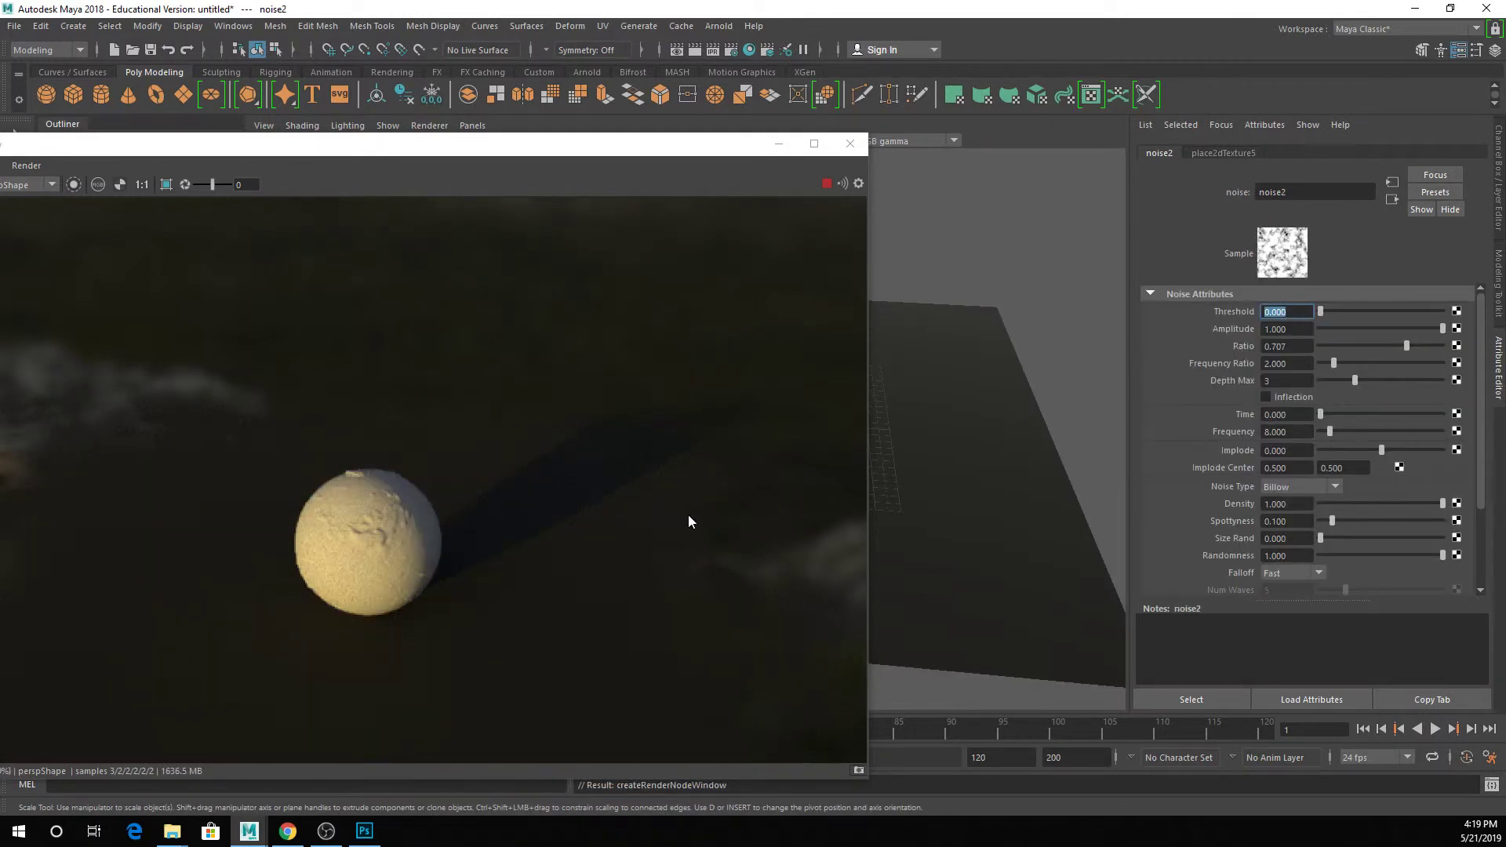
pyautogui.scroll(2, 510, 477)
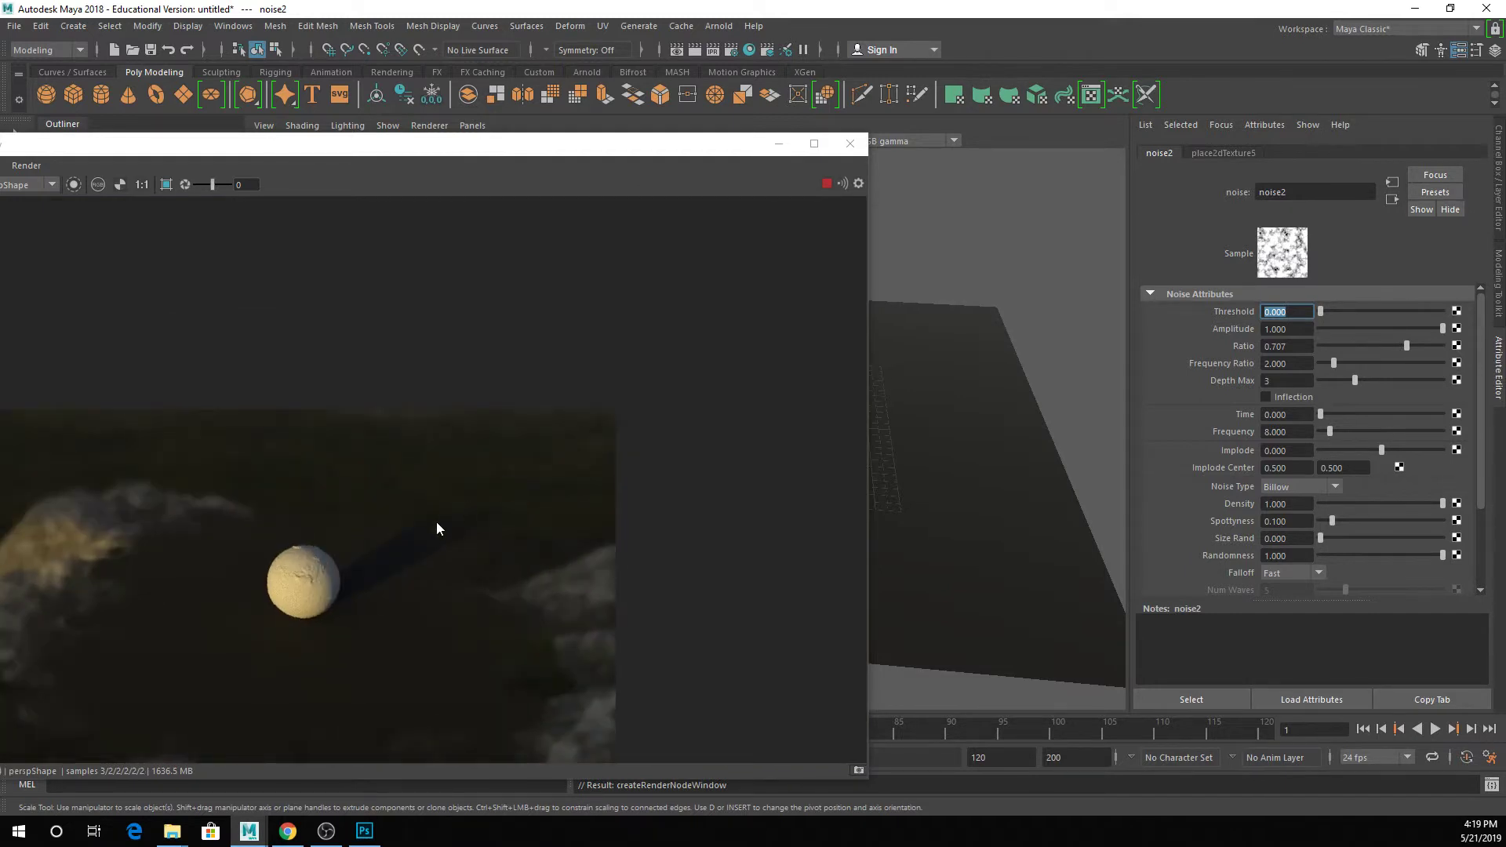
pyautogui.moveTo(429, 535); pyautogui.dragTo(491, 370, button='middle')
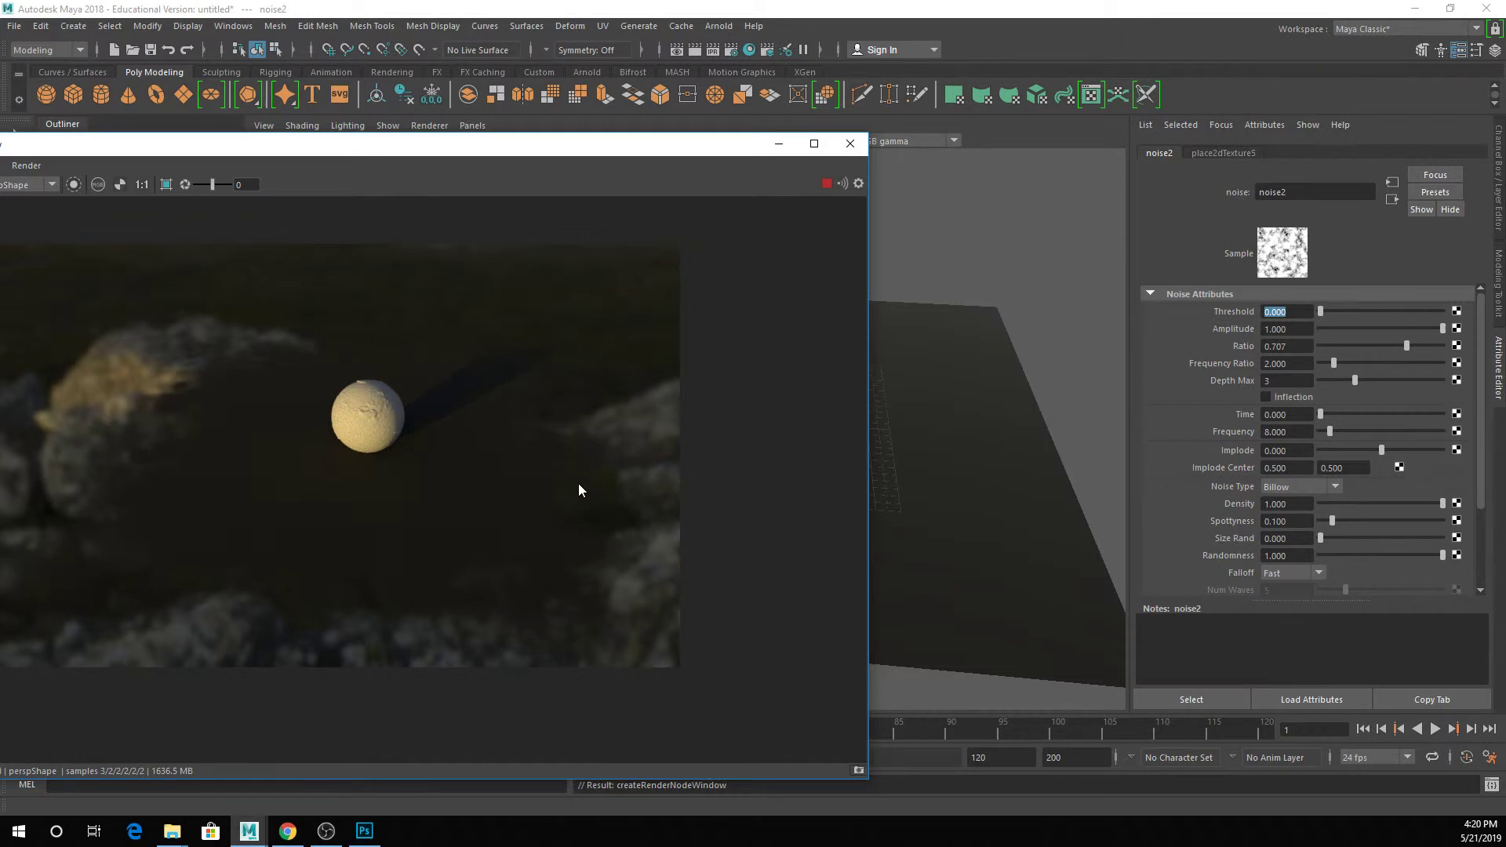
# Stop the Arnold render and close the Arnold RenderView
pyautogui.click(988, 427)
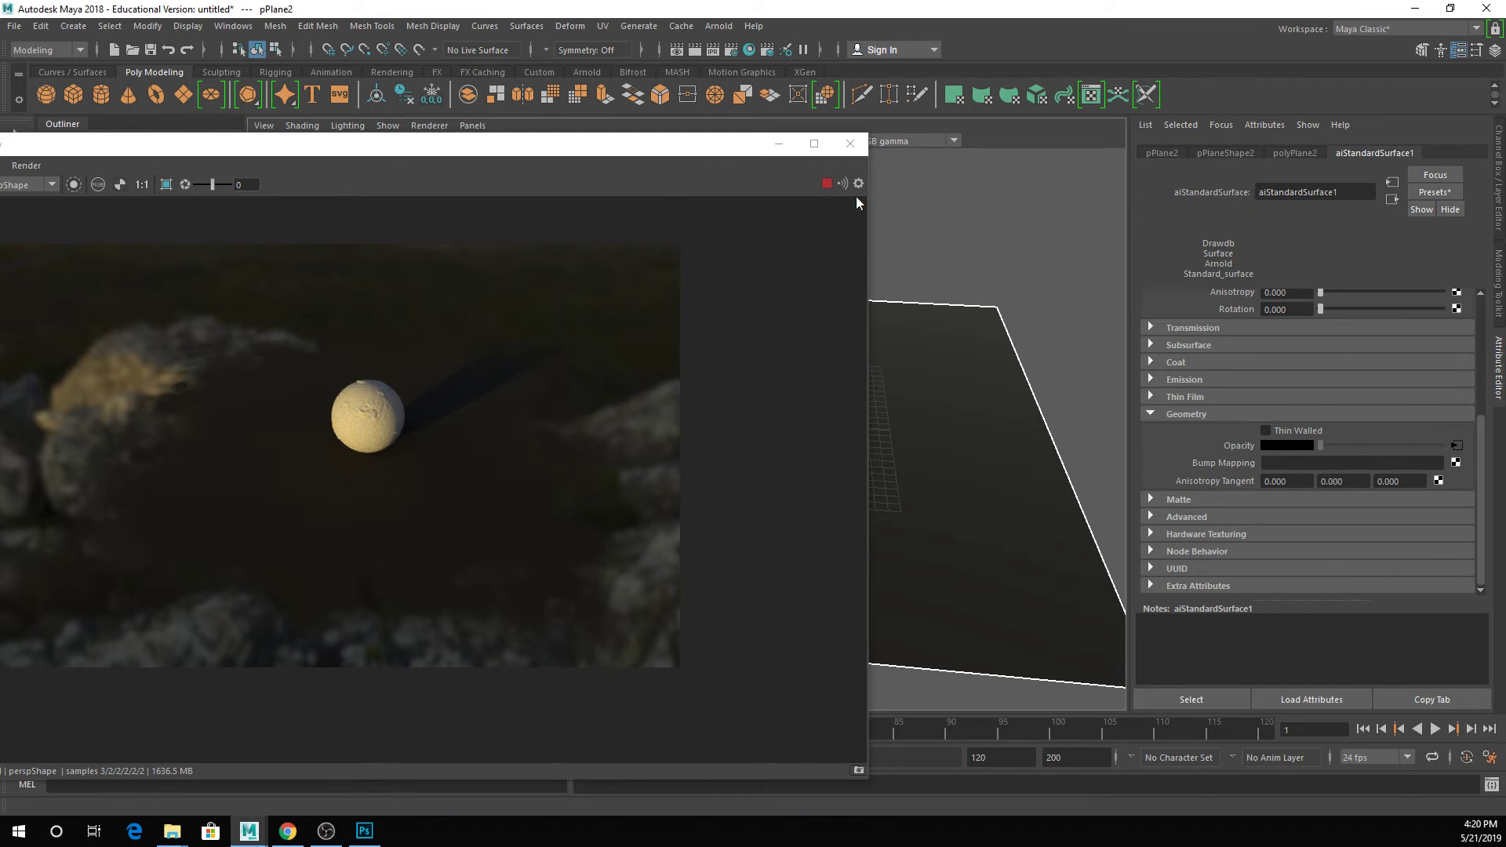
pyautogui.click(829, 186)
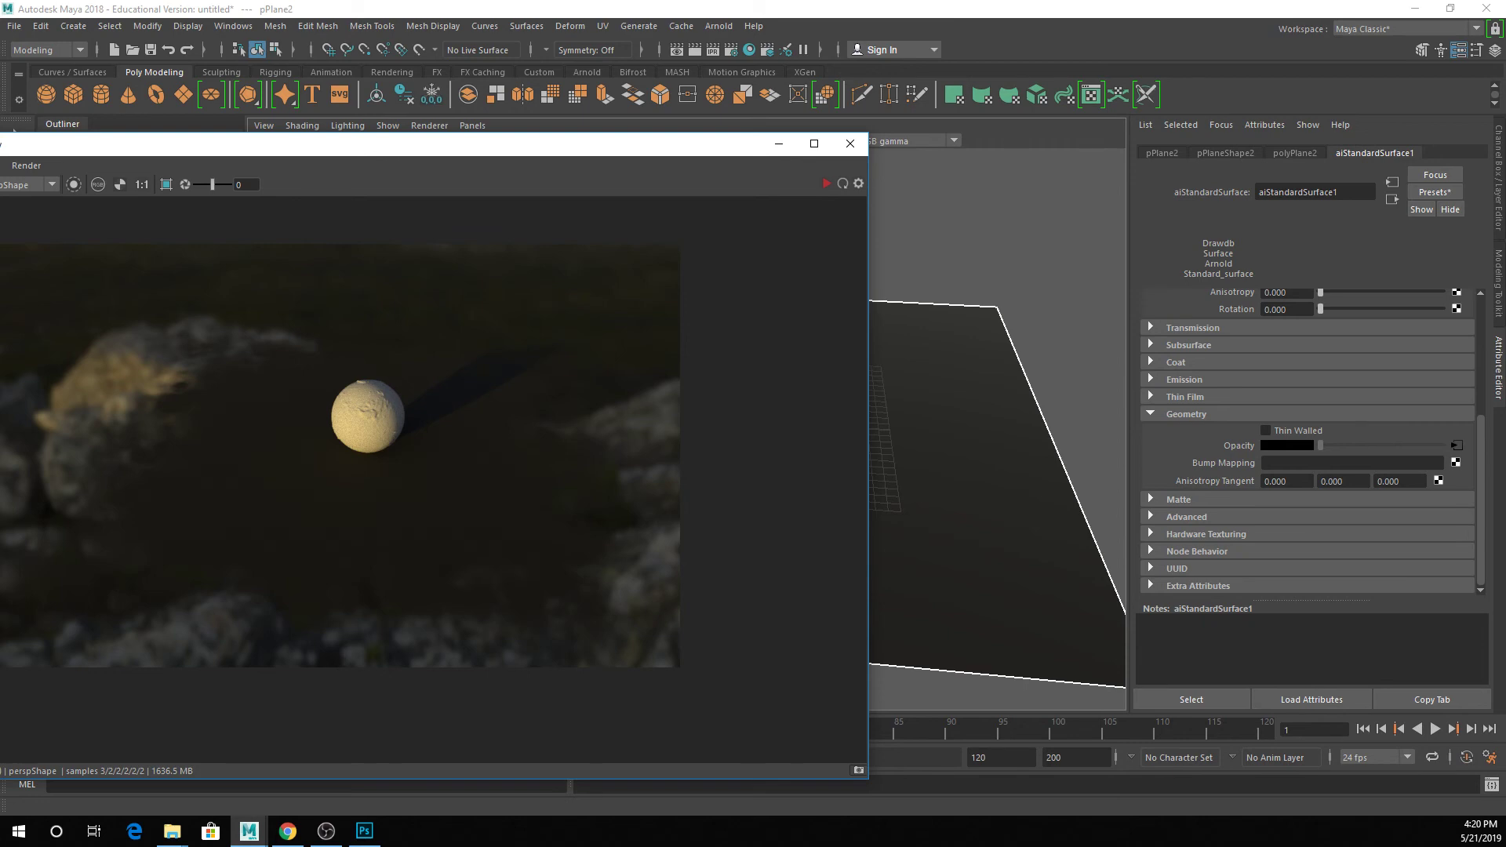
pyautogui.click(851, 144)
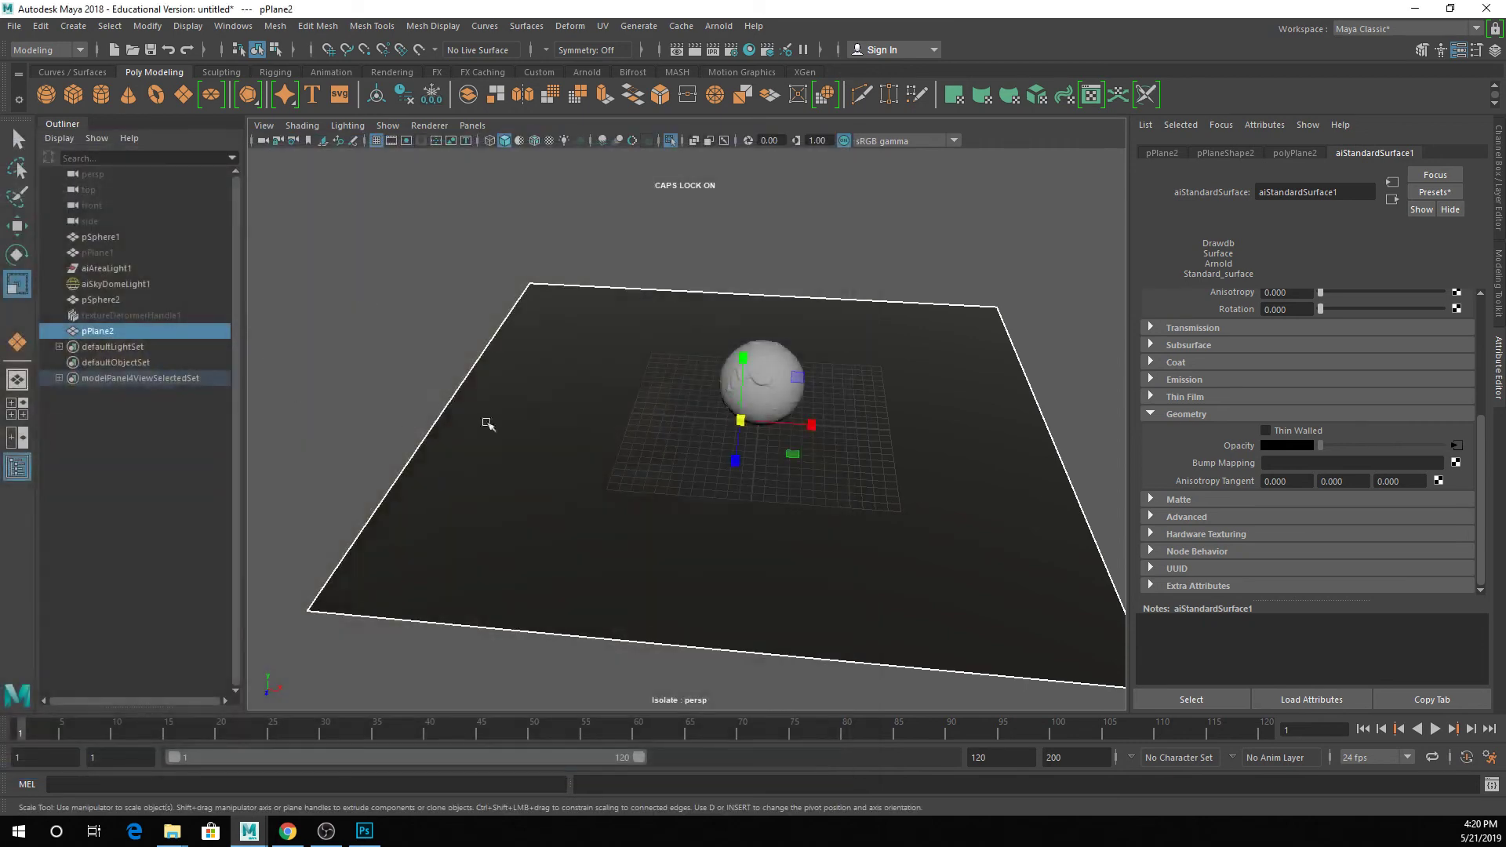
# Clear the selection and start a new scene
pyautogui.click(804, 248)
pyautogui.hotkey('ctrl', 'n')
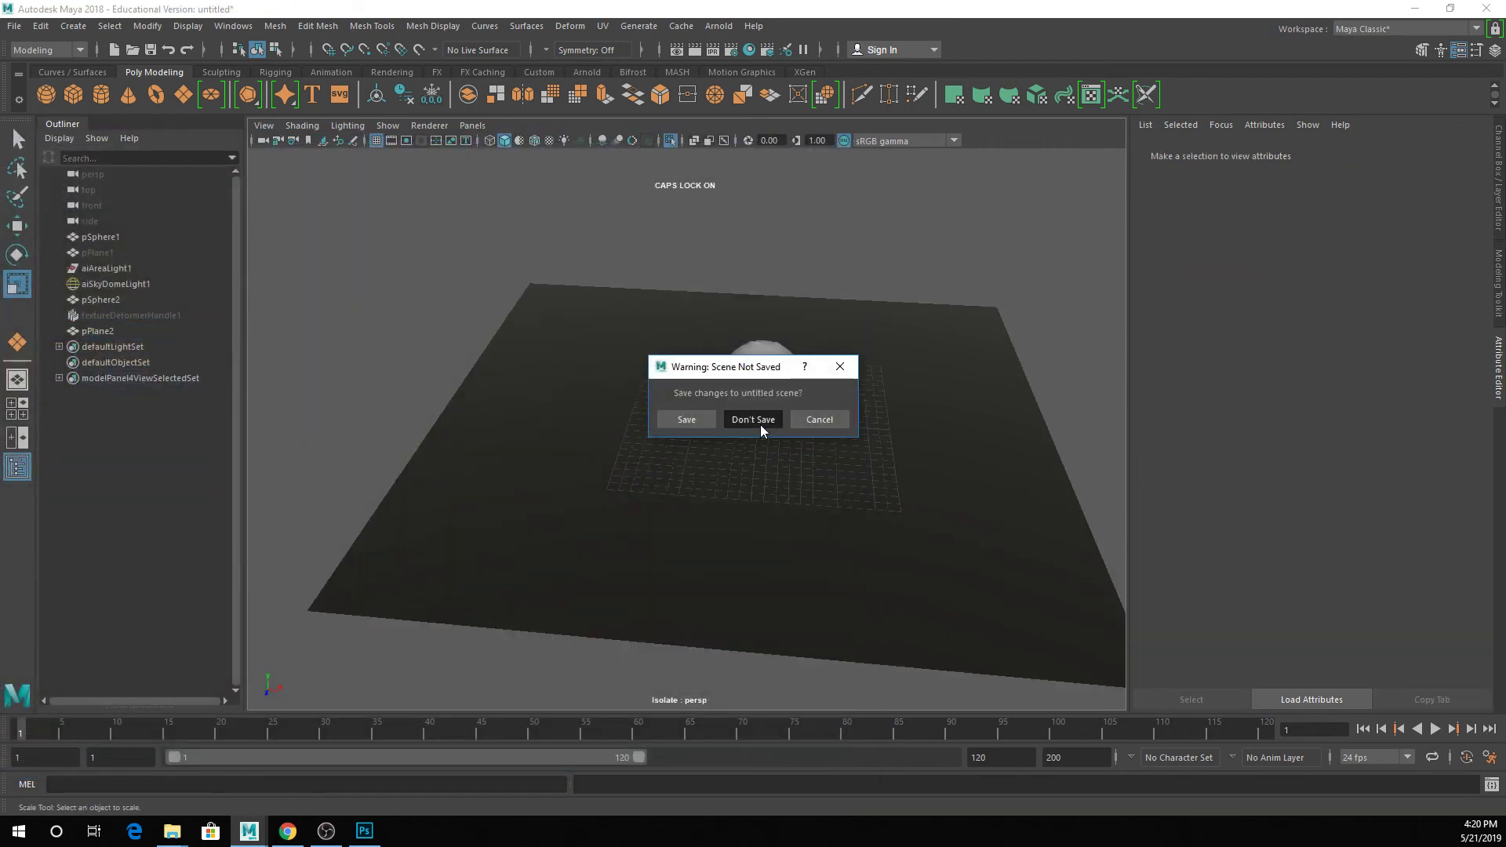